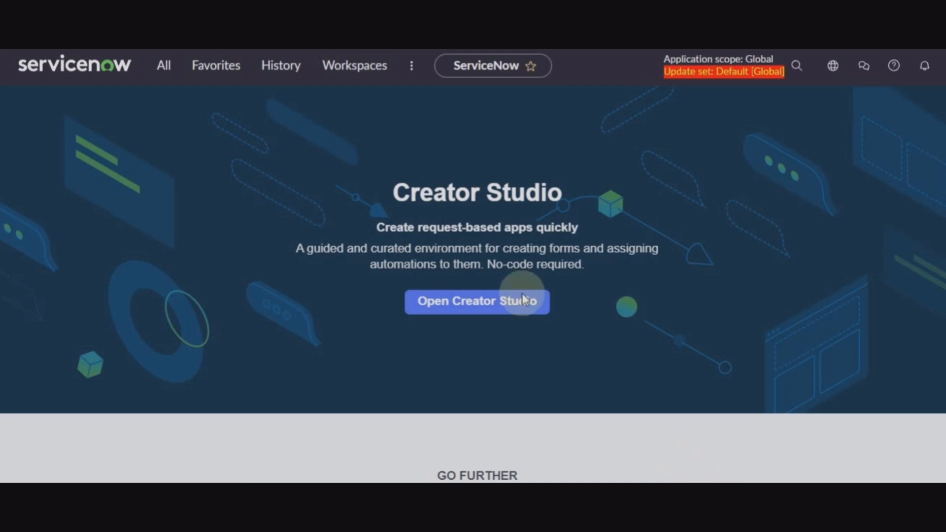
Filter the application navigator for 'plugin' and open the Plugins module.
left_click(168, 69)
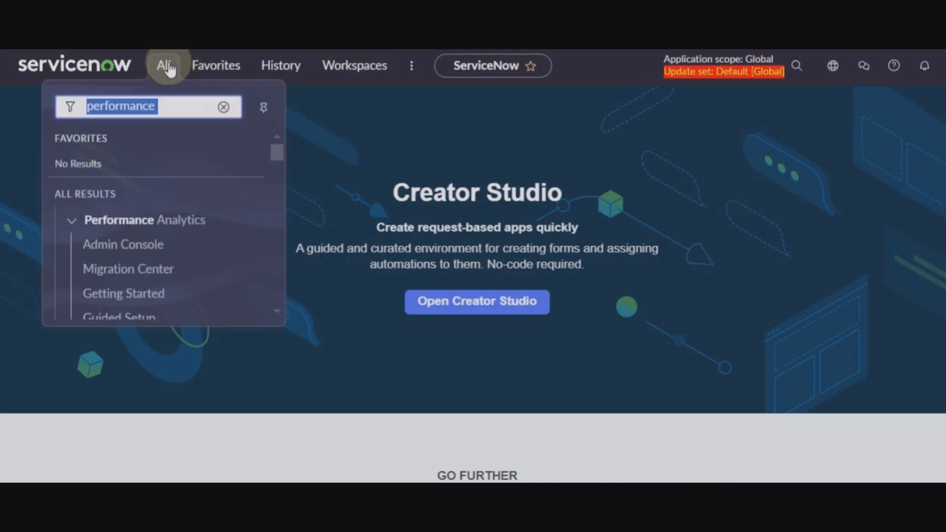
left_click(225, 107)
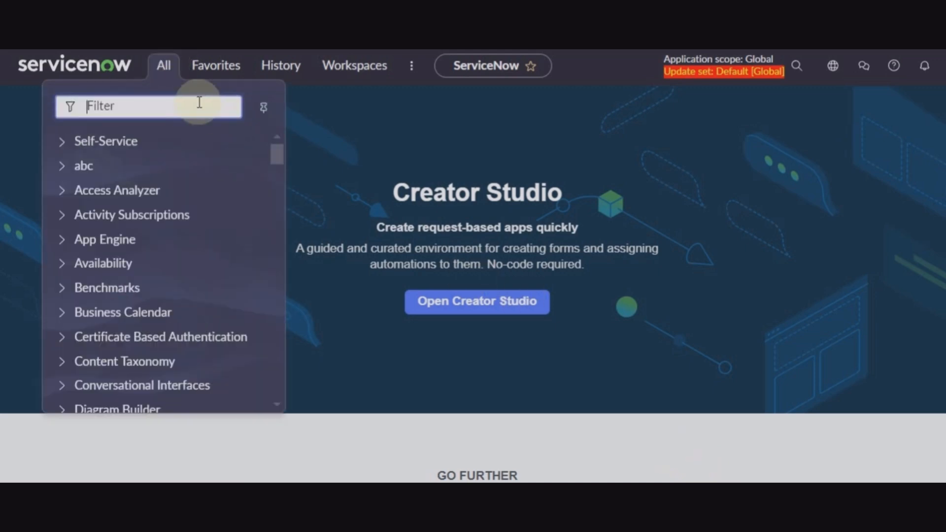
type("plugin")
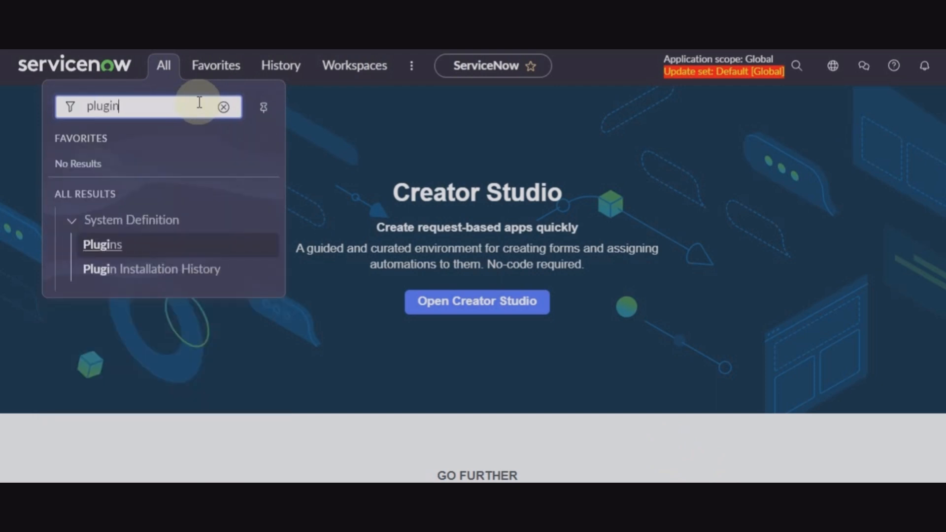
left_click(104, 245)
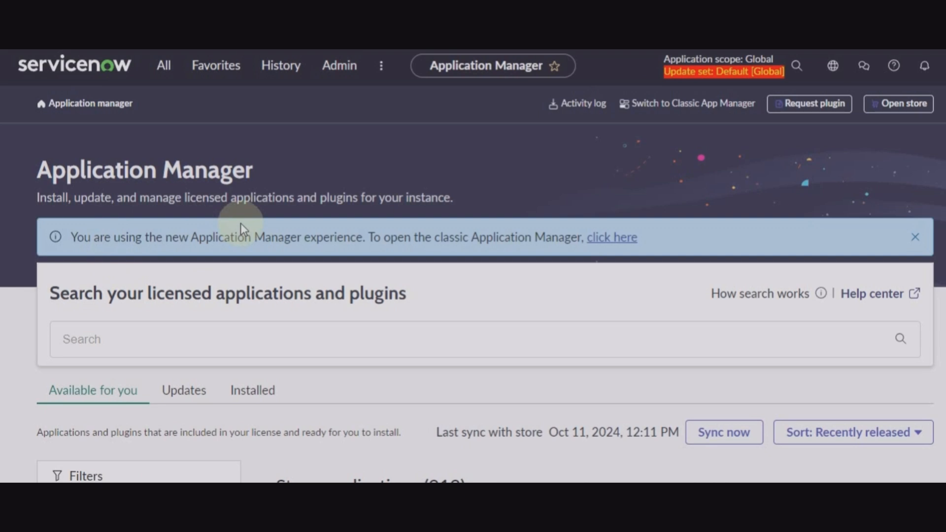
Search Application Manager for 'cost management' and confirm the installed Cost Management plugin is up to date.
left_click(167, 68)
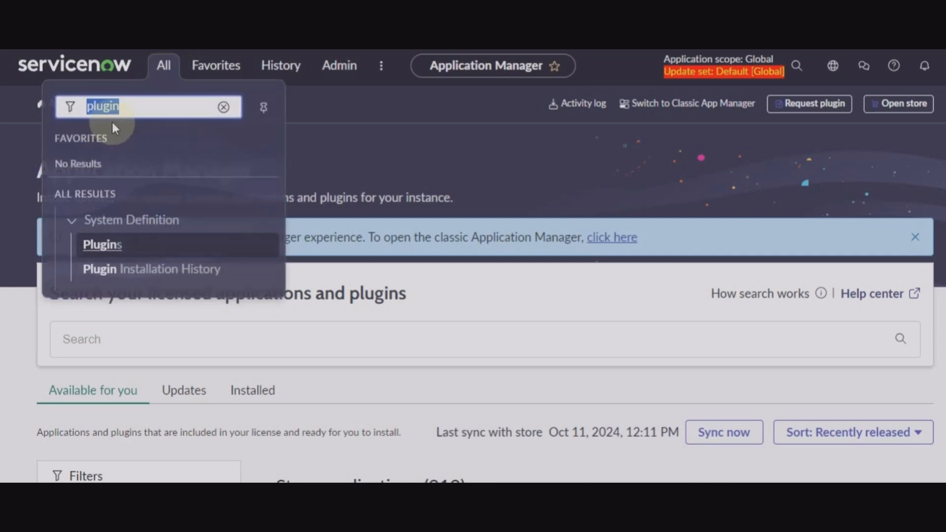
left_click(327, 109)
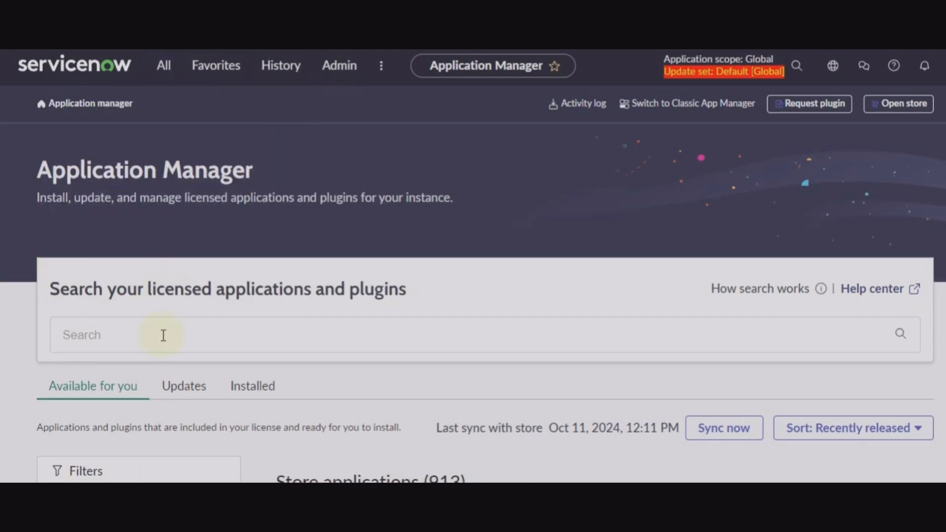
left_click(163, 335)
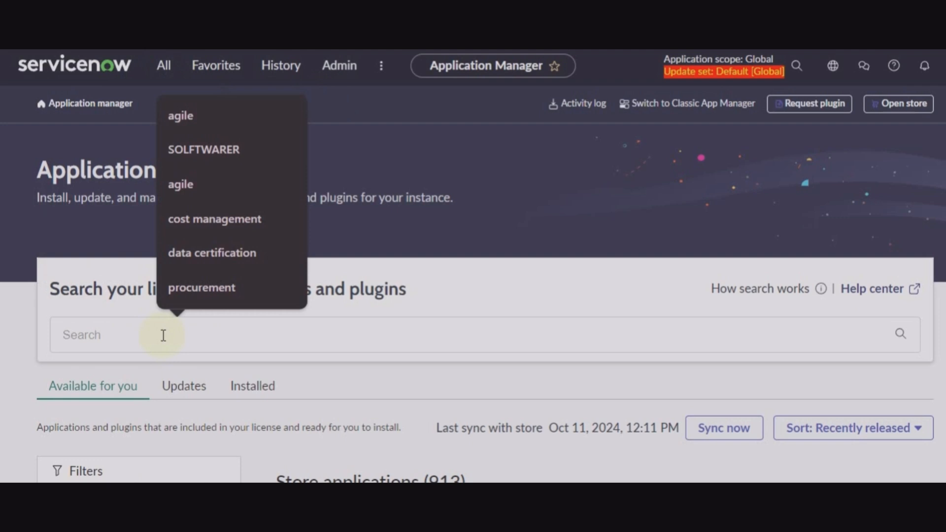
type("co")
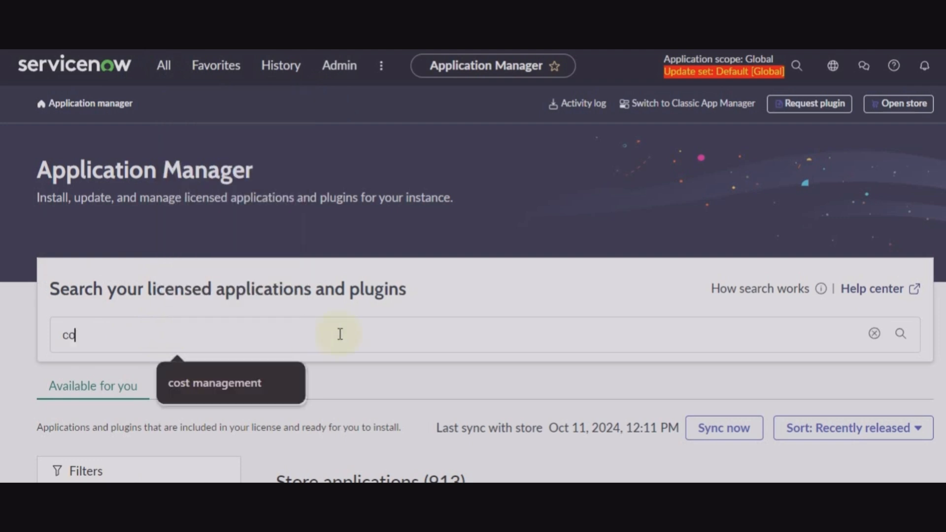
type("st")
left_click(217, 385)
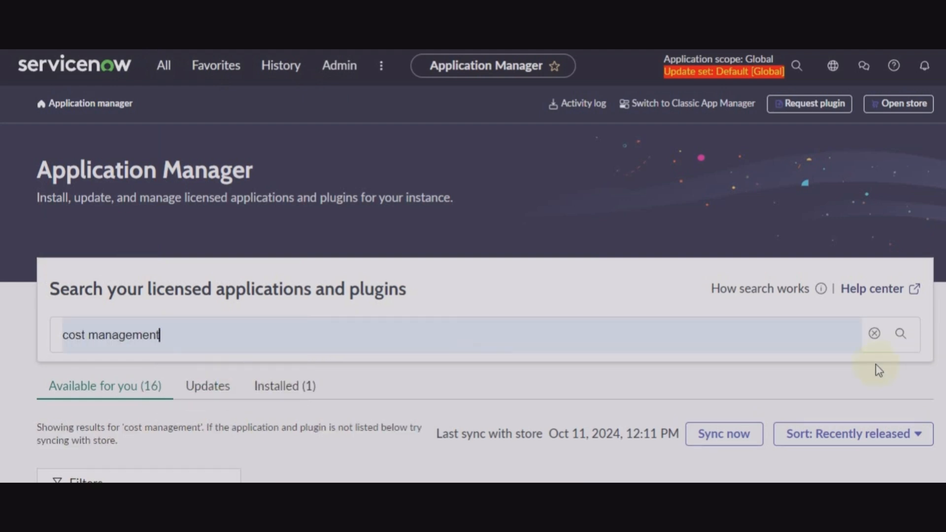
scroll(877, 365, "down", 1)
scroll(876, 367, "down", 5)
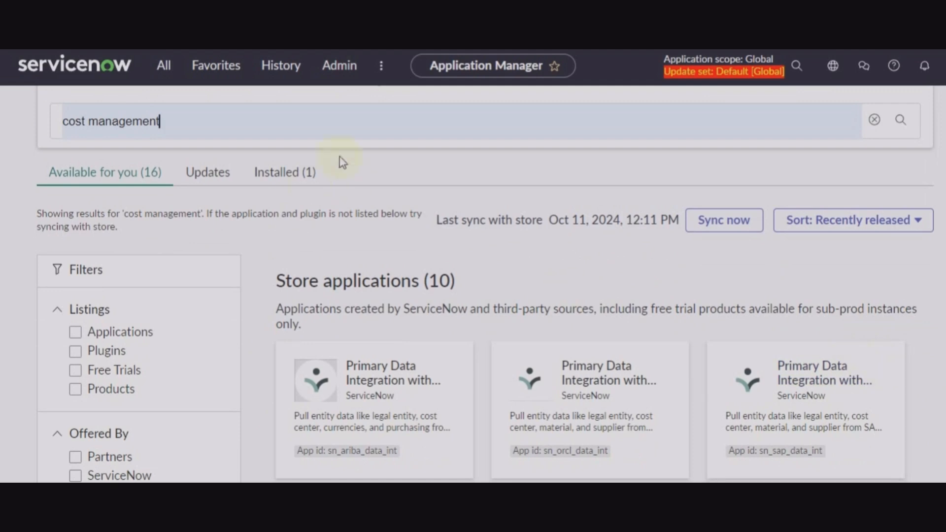
left_click(294, 183)
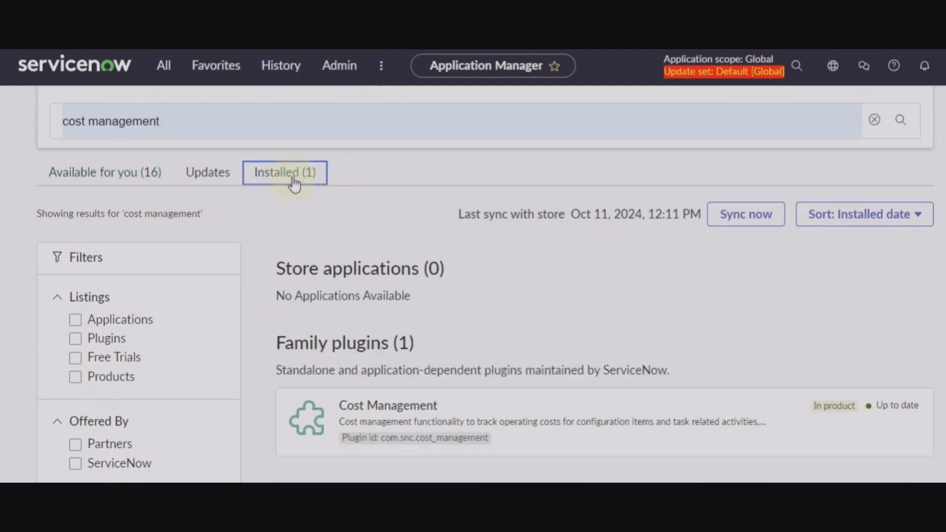
scroll(624, 323, "down", 2)
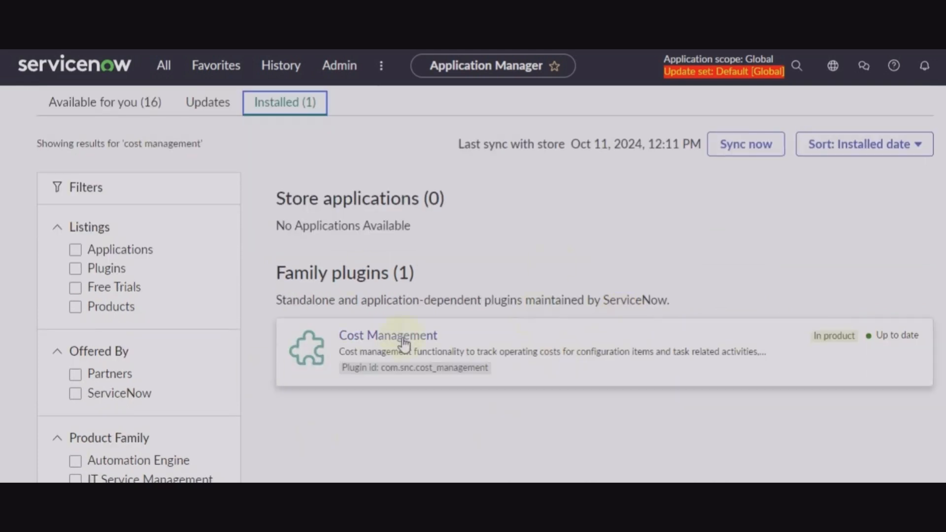
scroll(393, 362, "up", 2)
scroll(393, 362, "up", 2)
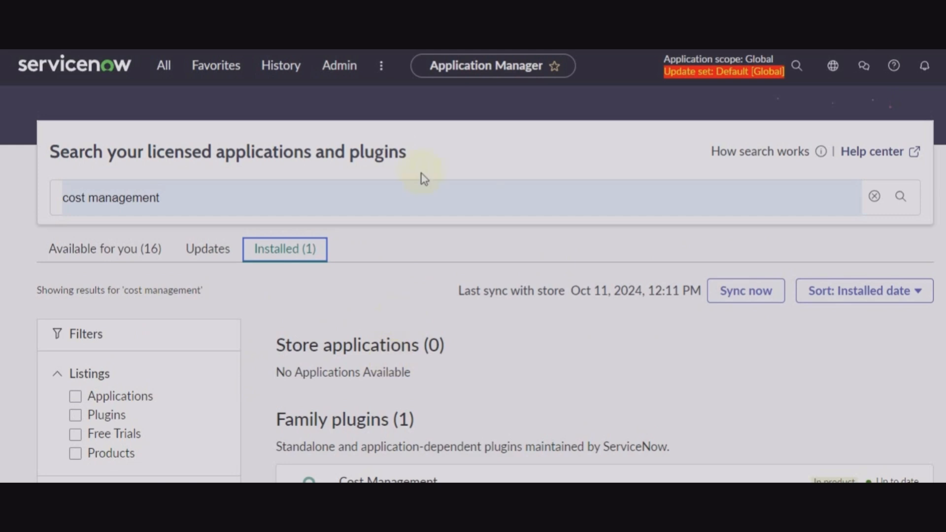
Replace the Application Manager search term with 'procurement' and run the search.
left_click(477, 196)
key("BackSpace")
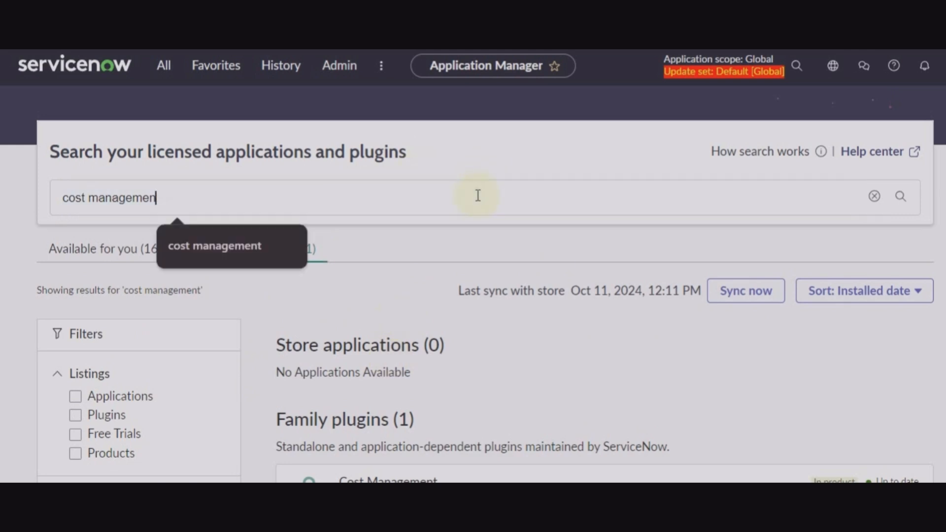
key("BackSpace")
key("BackSpace")
key("BackSpace")
key("BackSpace")
key("BackSpace")
key("BackSpace")
key("BackSpace")
key("BackSpace")
key("BackSpace")
key("BackSpace")
key("BackSpace")
key("BackSpace")
key("BackSpace")
key("BackSpace")
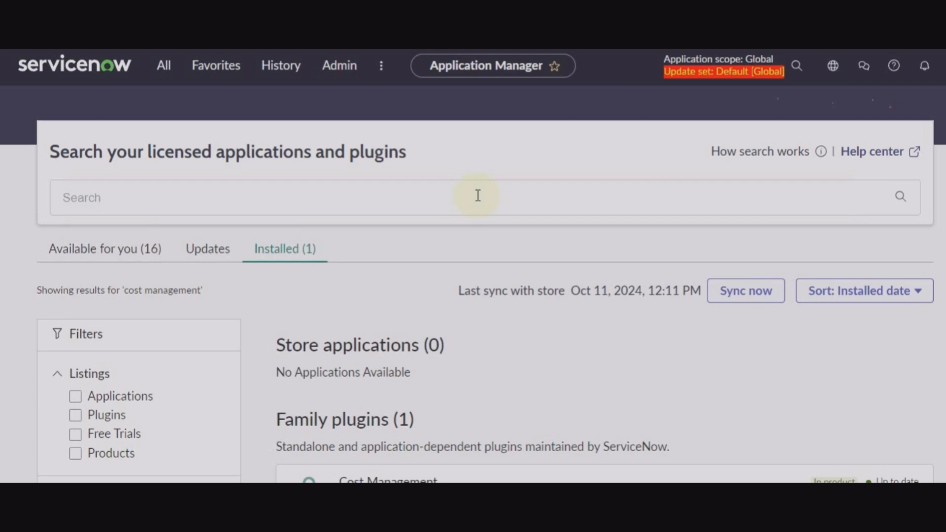
left_click(434, 194)
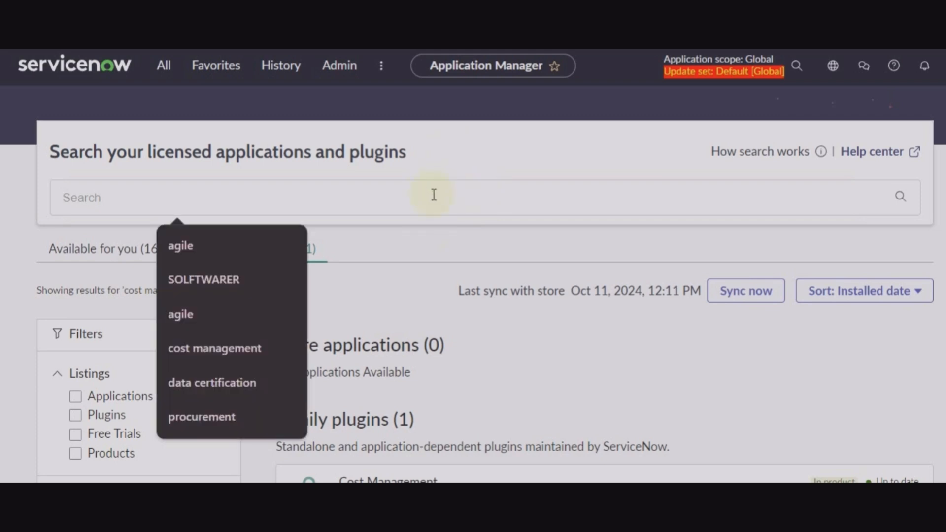
type("pr")
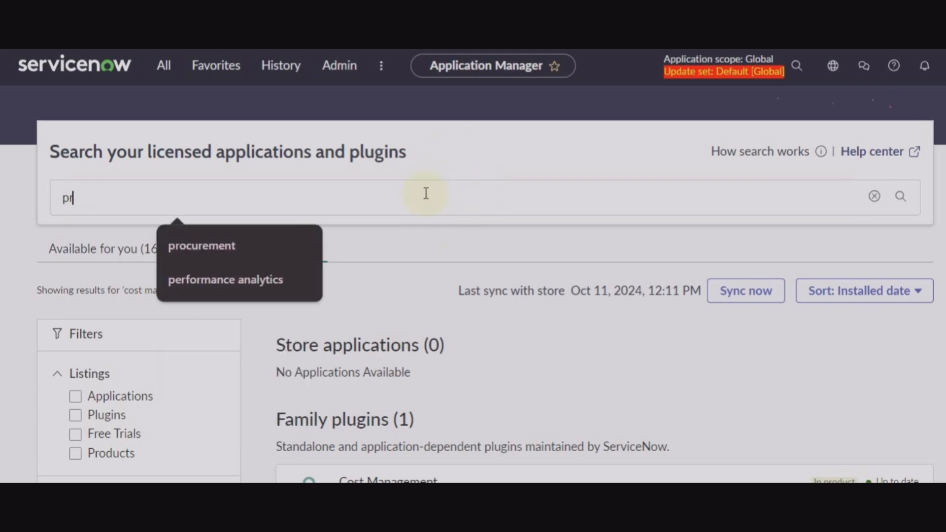
type("ocurement")
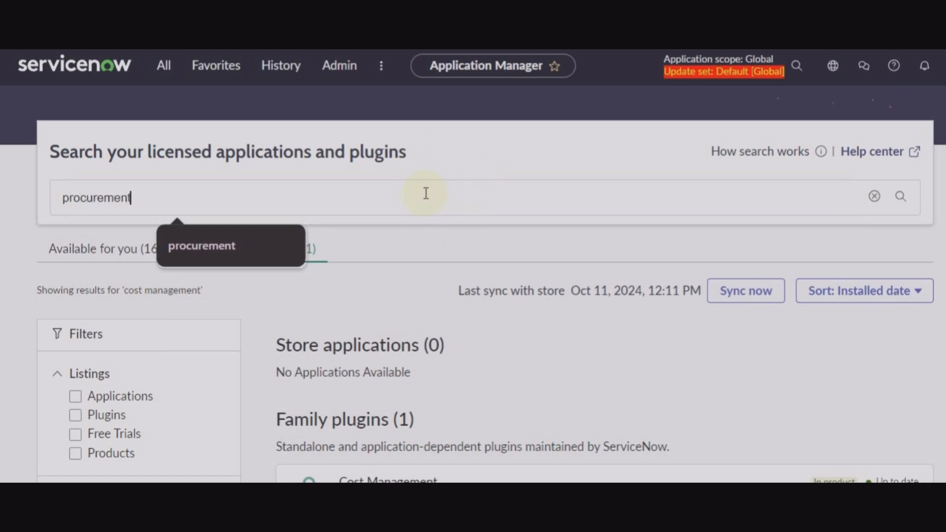
key("Return")
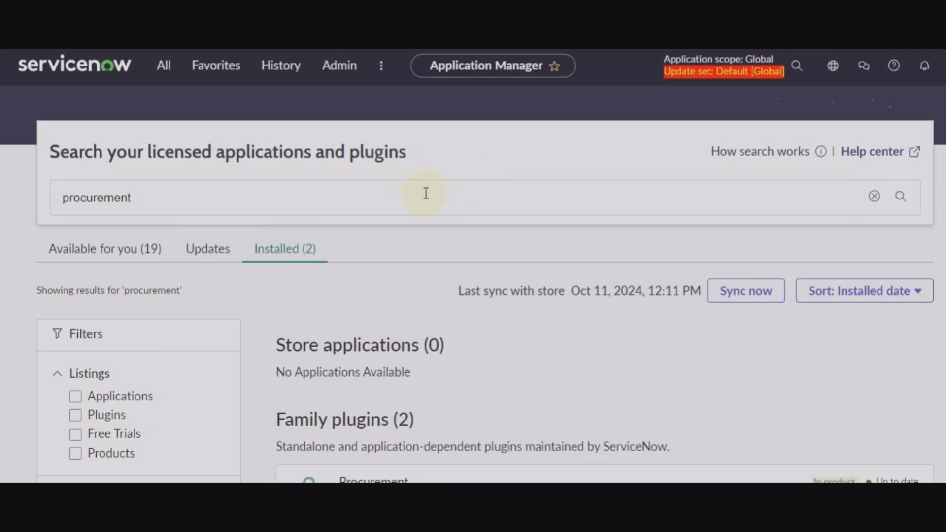
Review the Installed (2) results showing Procurement and Product Catalog as up to date.
scroll(448, 217, "down", 2)
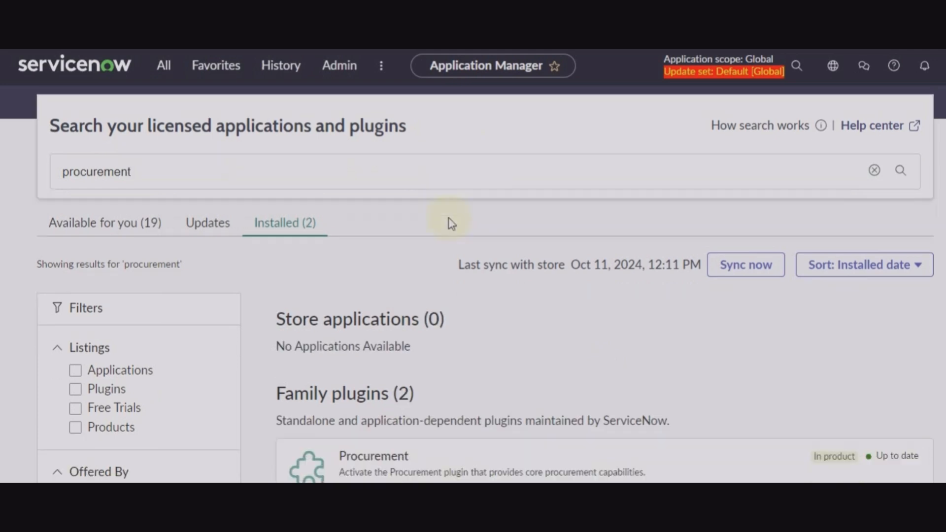
left_click(265, 176)
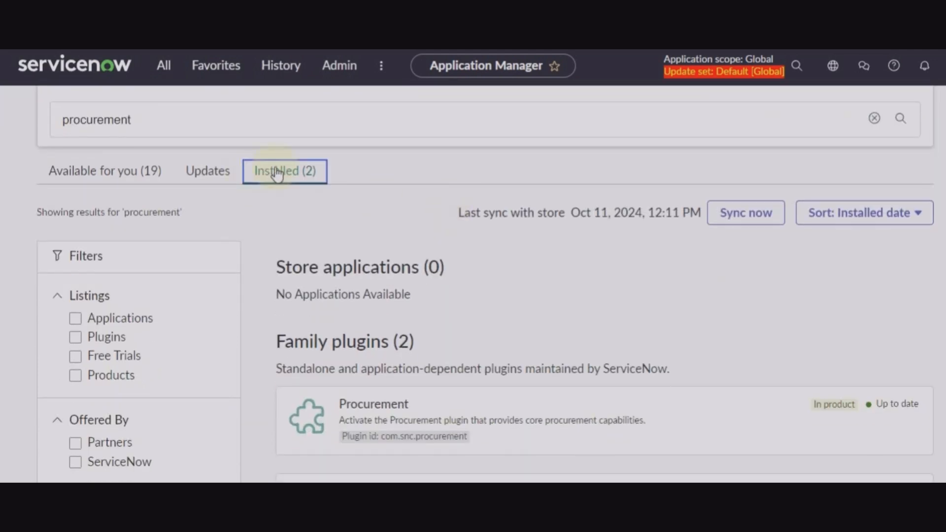
scroll(462, 227, "down", 2)
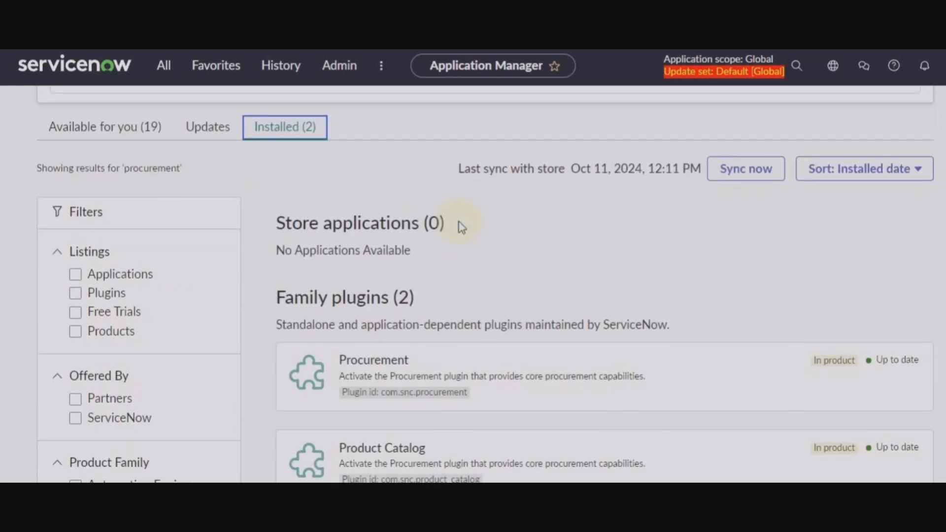
scroll(462, 227, "up", 1)
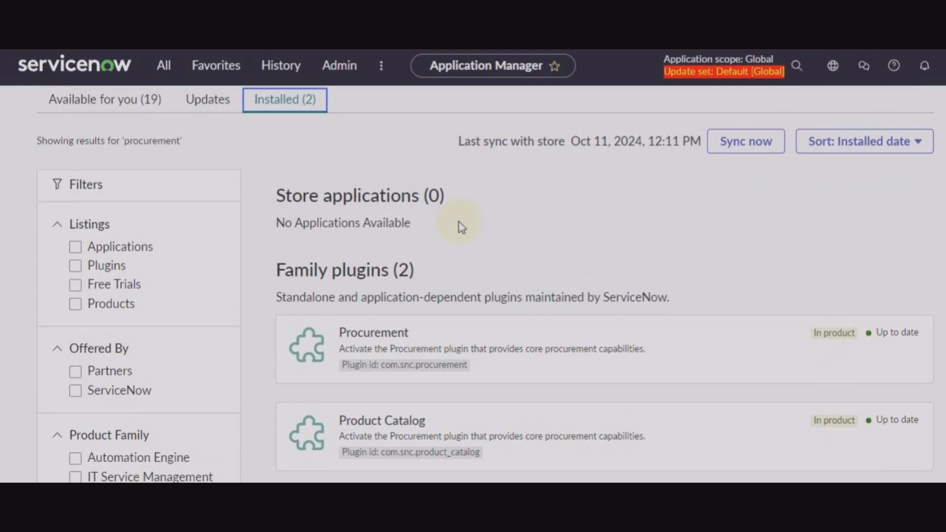
scroll(462, 227, "down", 2)
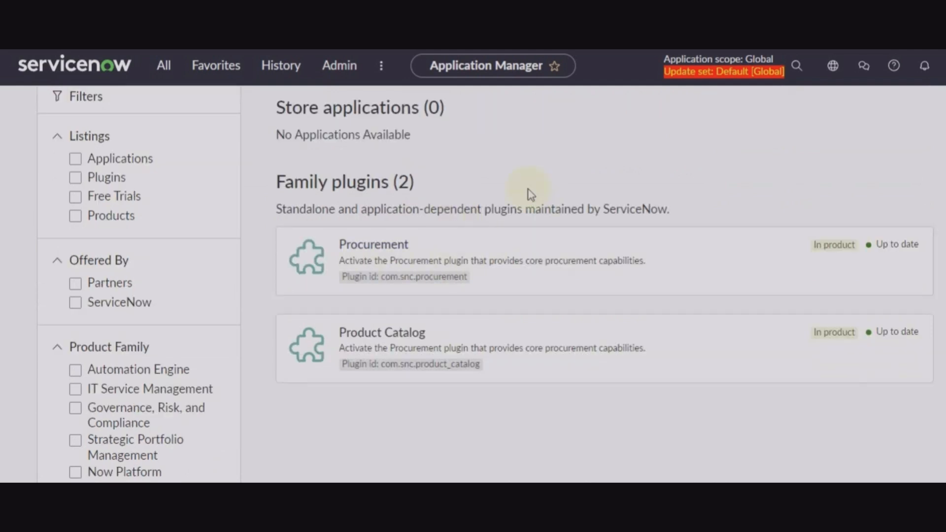
scroll(416, 298, "up", 3)
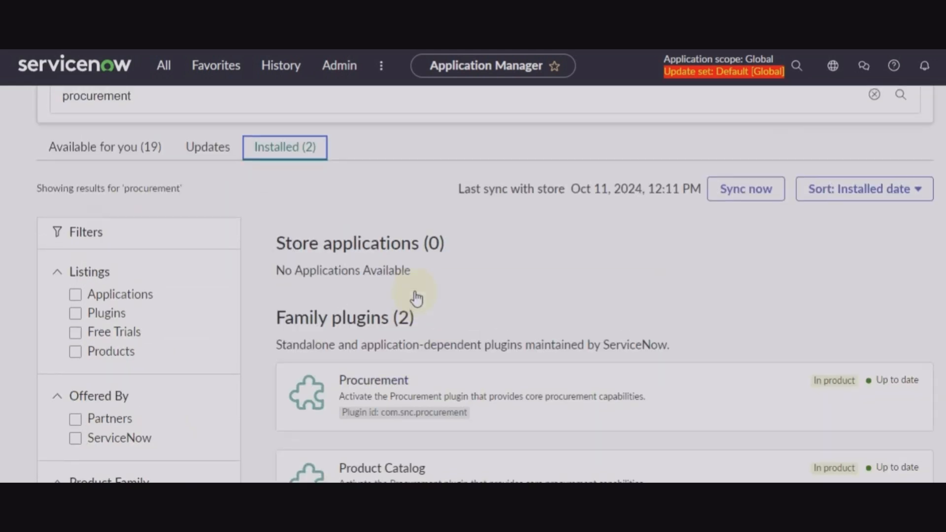
scroll(416, 297, "up", 1)
Search for 'data certification' and verify the Data Certification plugin card shows up to date.
left_click(246, 135)
key("BackSpace")
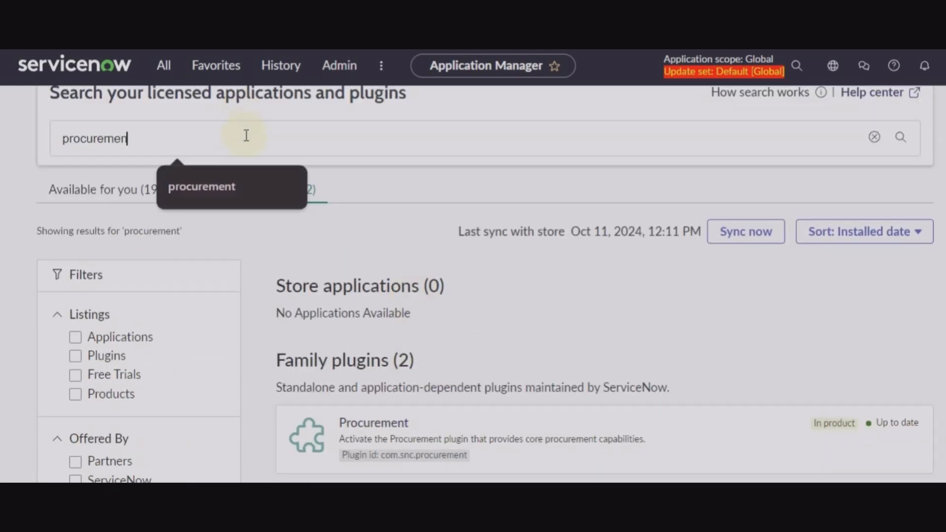
key("BackSpace")
key("BackSpace")
key("BackSpace")
key("BackSpace")
key("BackSpace")
key("BackSpace")
key("BackSpace")
key("BackSpace")
key("BackSpace")
key("BackSpace")
type("d")
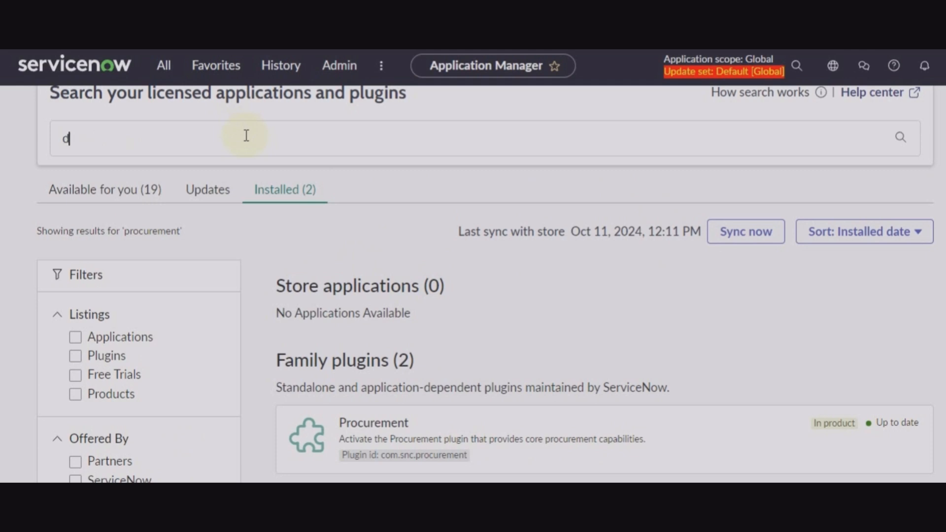
type("ata certification")
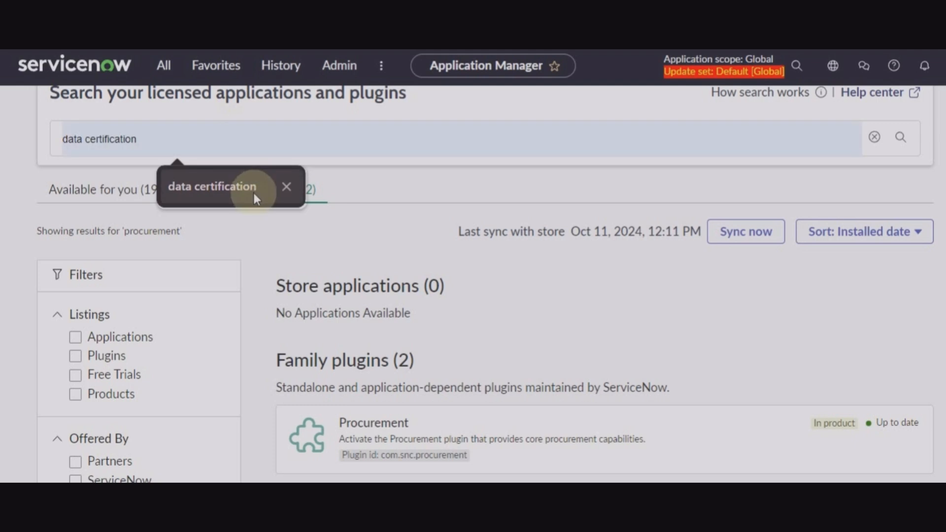
left_click(255, 192)
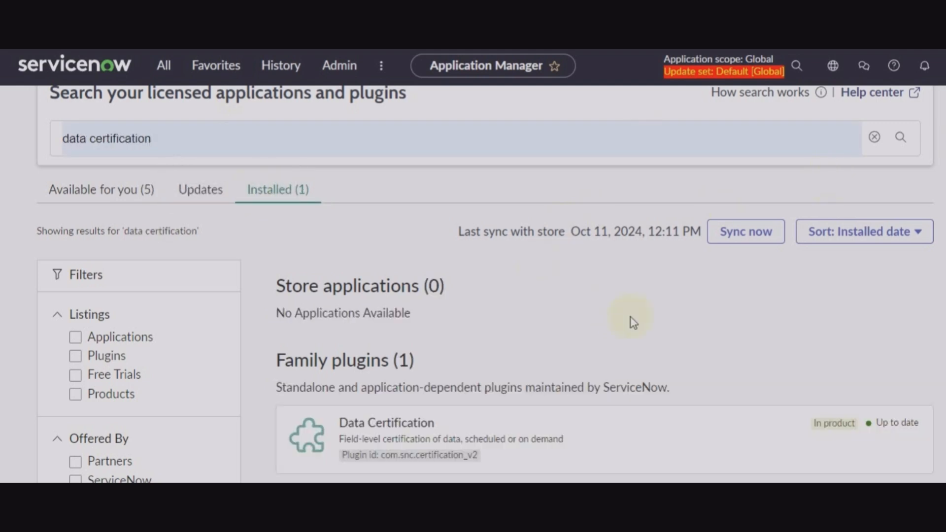
scroll(629, 321, "down", 3)
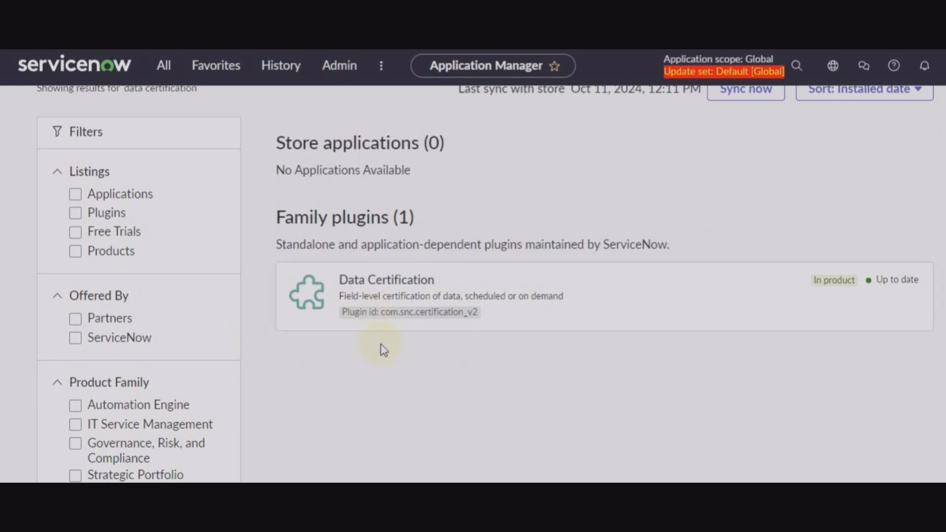
scroll(384, 351, "up", 4)
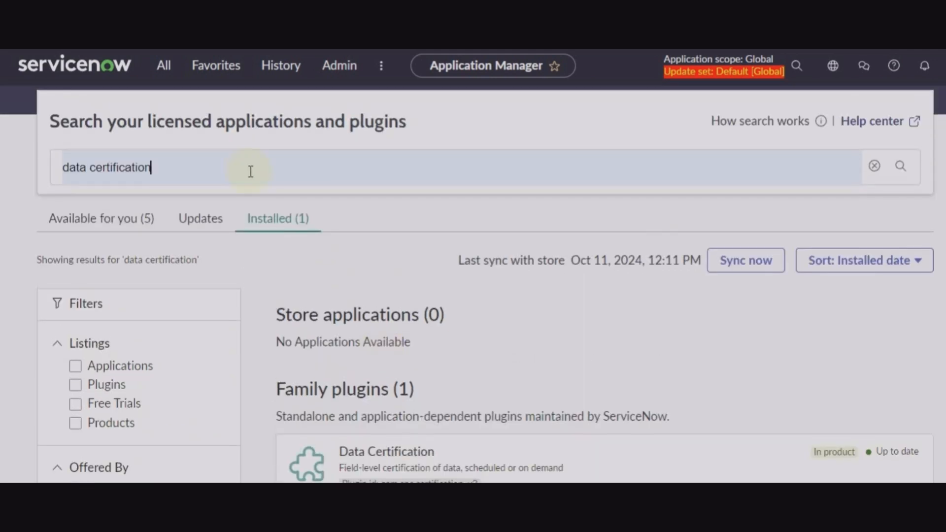
Search 'predictive intelligence' and review the three installed, up-to-date Predictive Intelligence plugins.
key("BackSpace")
key("BackSpace")
key("BackSpace")
key("BackSpace")
key("BackSpace")
key("BackSpace")
key("BackSpace")
key("BackSpace")
key("BackSpace")
key("BackSpace")
key("BackSpace")
key("BackSpace")
key("BackSpace")
key("BackSpace")
key("BackSpace")
key("BackSpace")
key("BackSpace")
key("BackSpace")
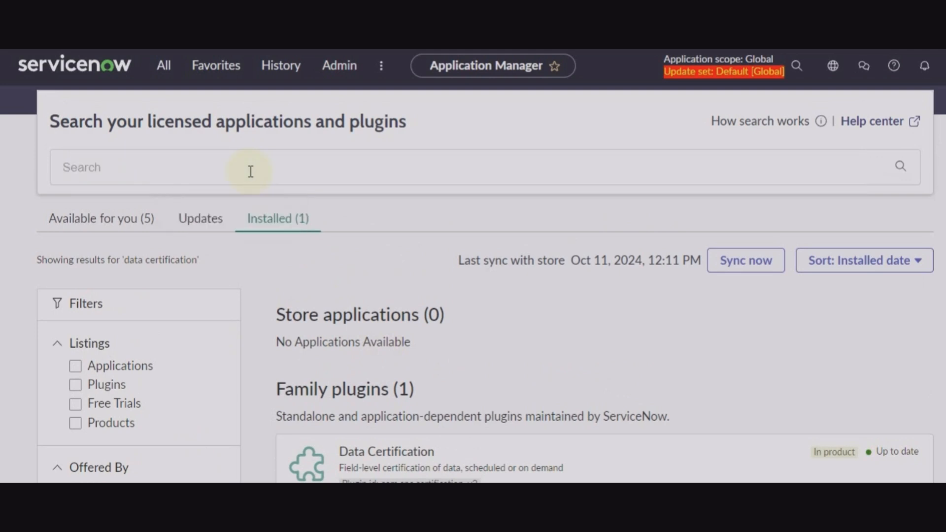
type("predictive in")
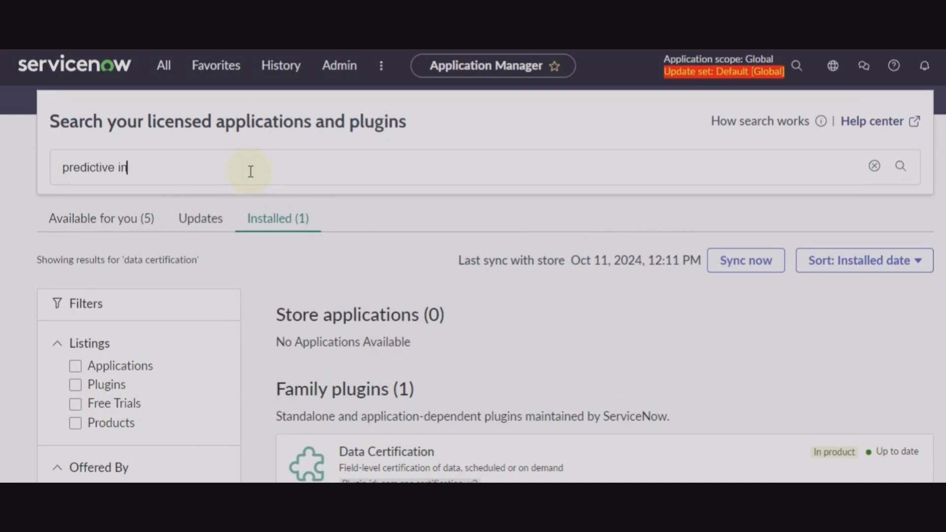
type("telligence")
key("Return")
left_click(296, 228)
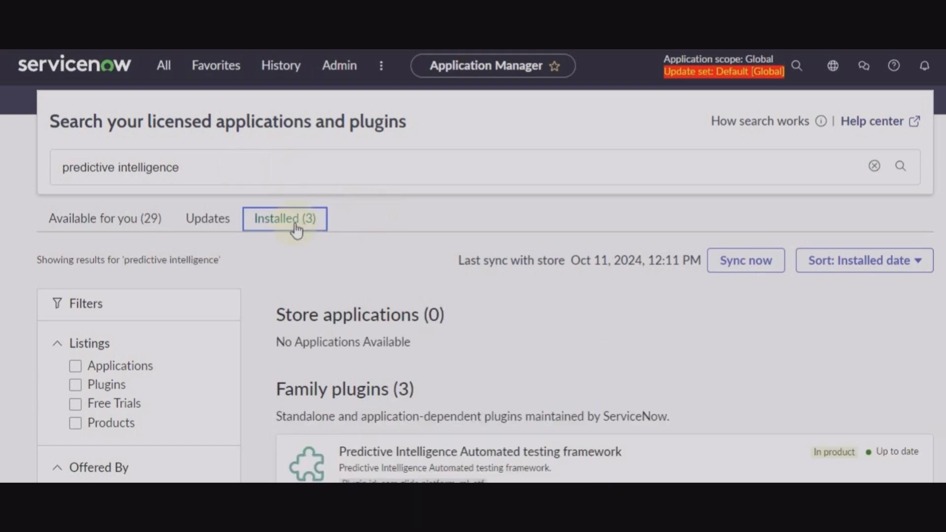
scroll(435, 308, "down", 5)
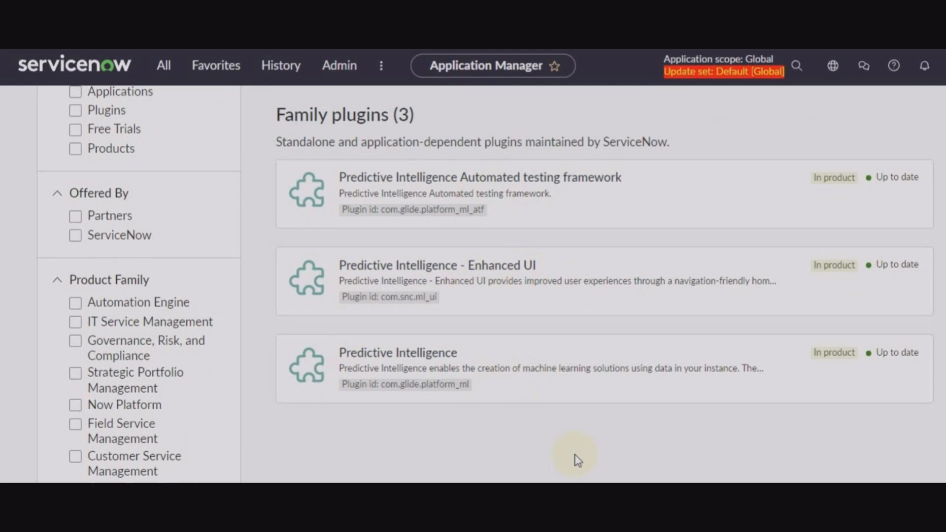
scroll(577, 461, "up", 10)
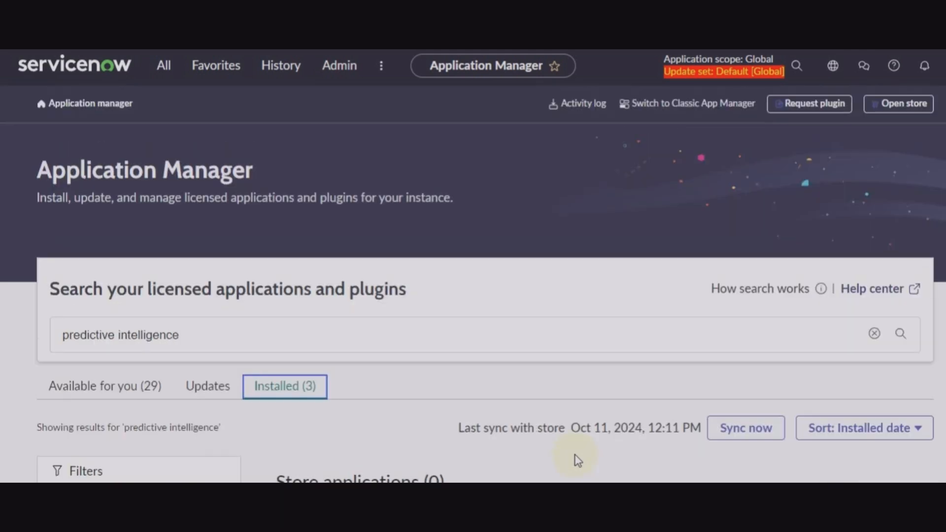
left_click(164, 65)
Filter the navigator for 'performance analytics' and open its Dashboards overview.
left_click(223, 109)
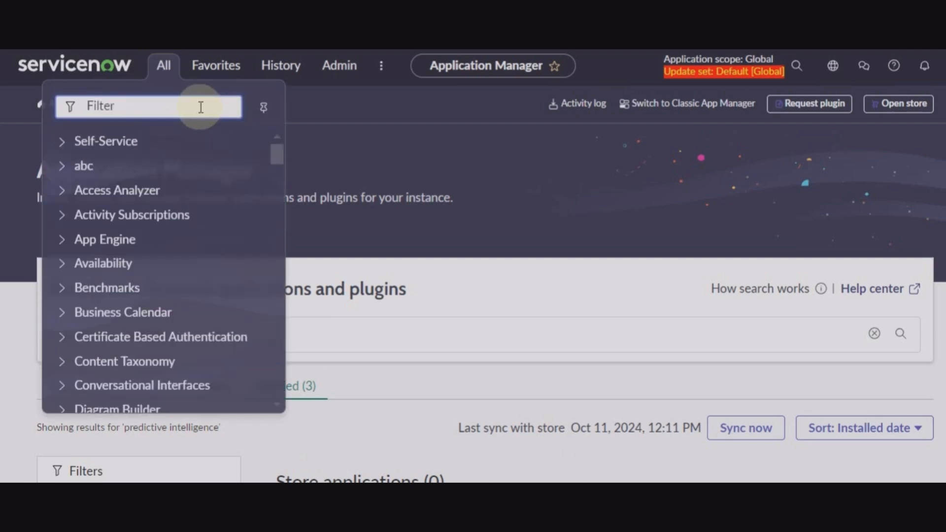
type("per")
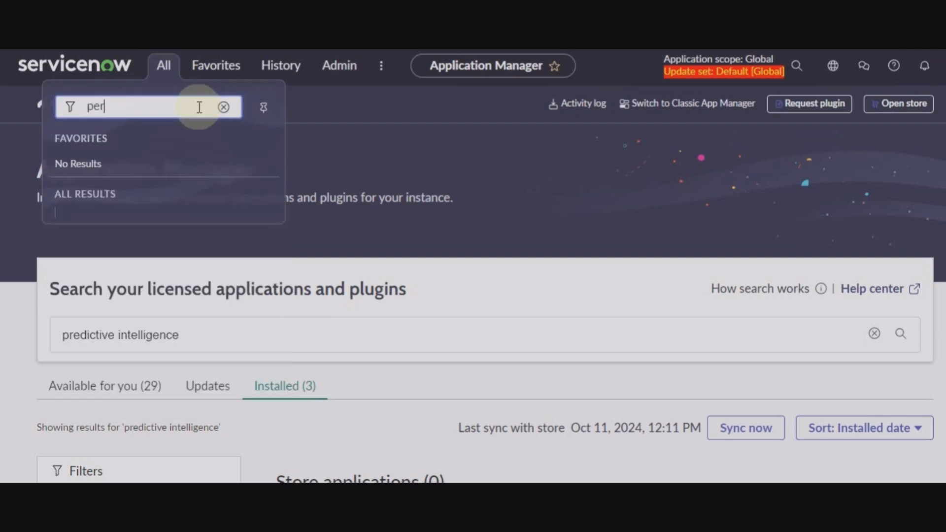
type("formace")
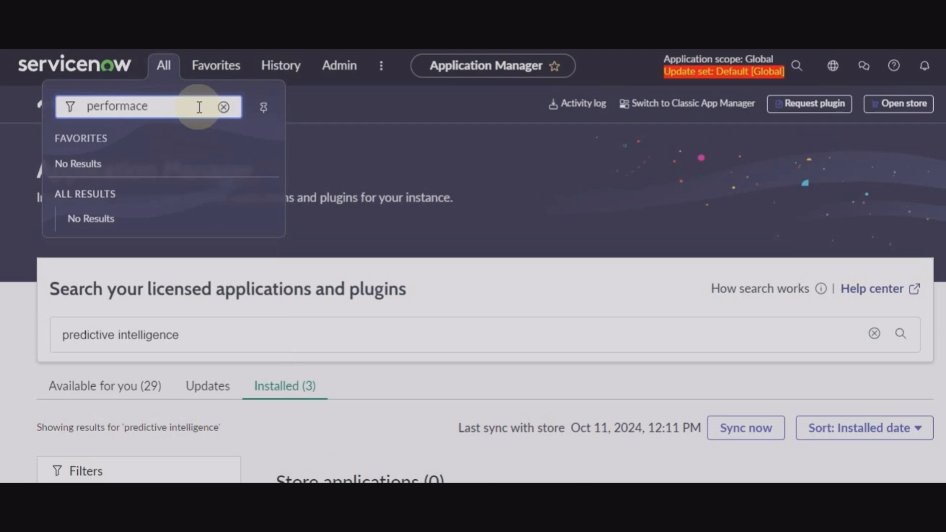
key("BackSpace")
key("BackSpace")
key("BackSpace")
type("nce")
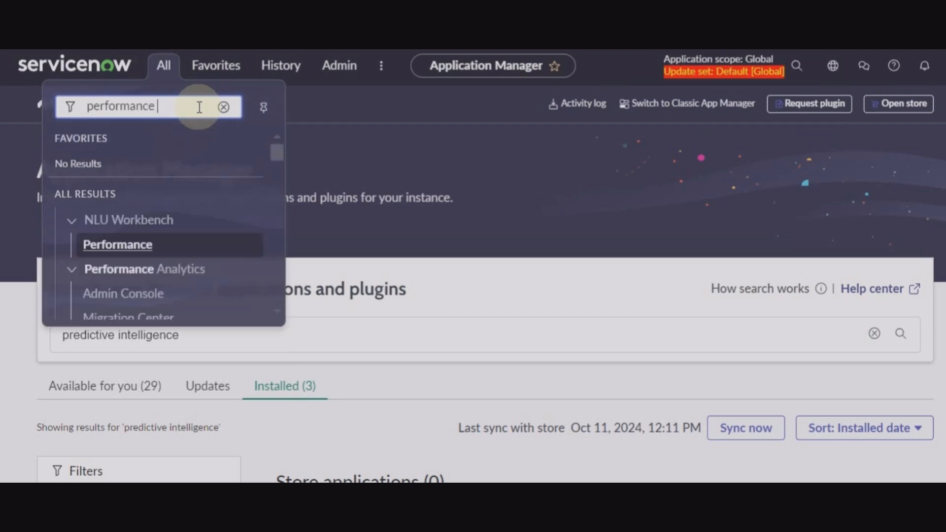
type(" ana")
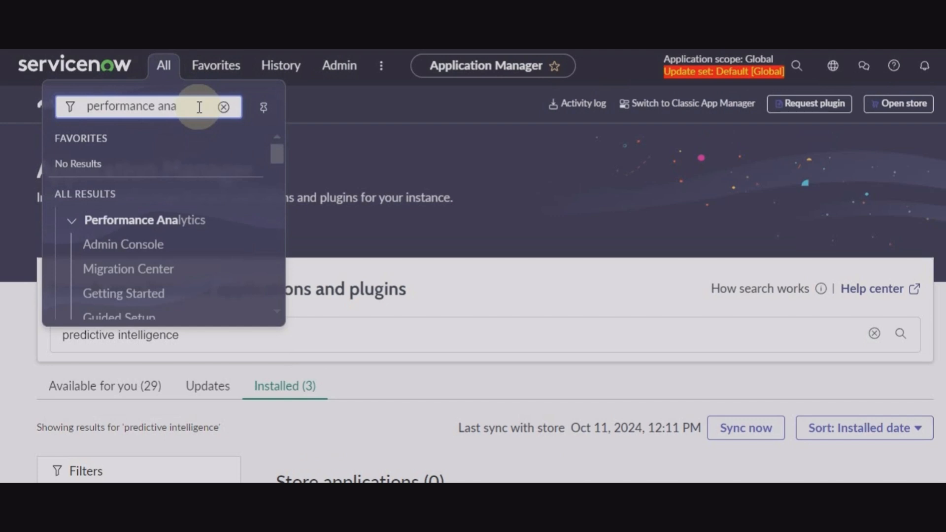
type("lytics")
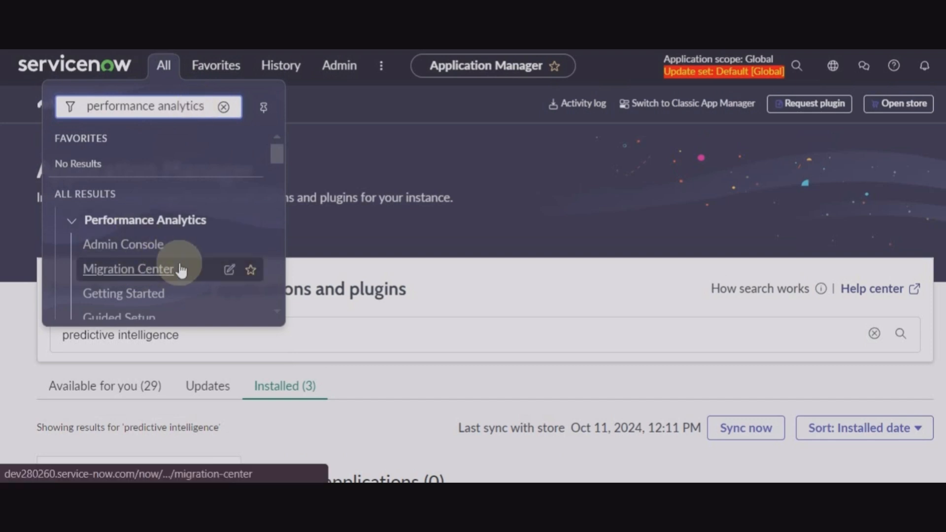
scroll(181, 270, "down", 3)
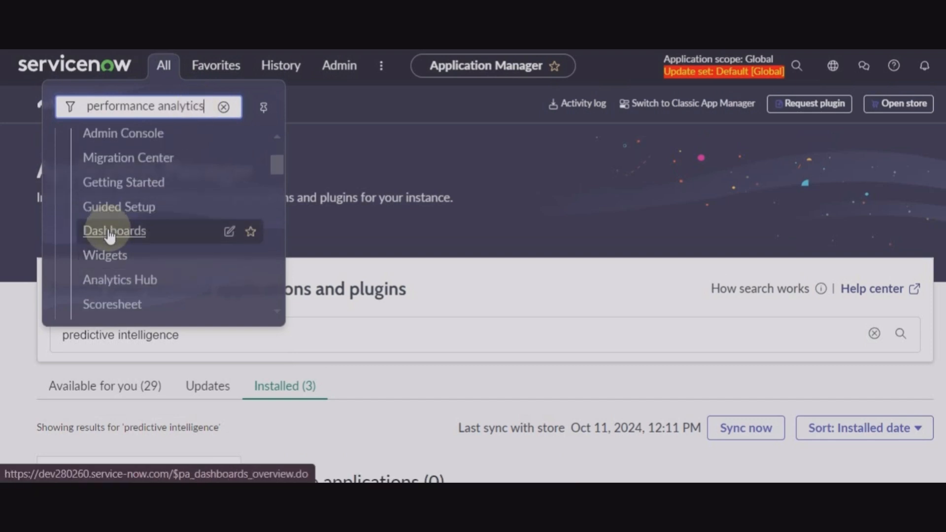
left_click(110, 232)
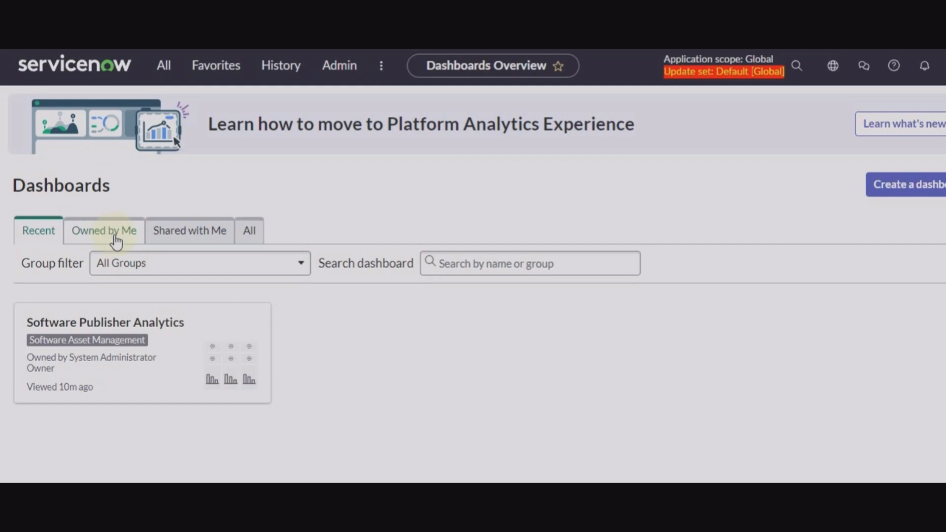
Search all dashboards for 'software' and review the Software Publisher Analytics Microsoft figures.
left_click(256, 231)
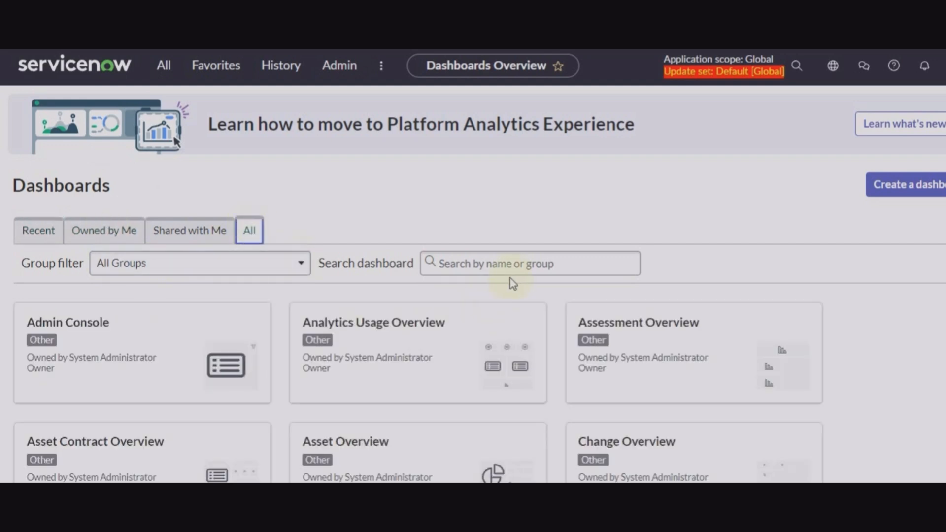
left_click(515, 263)
type("software")
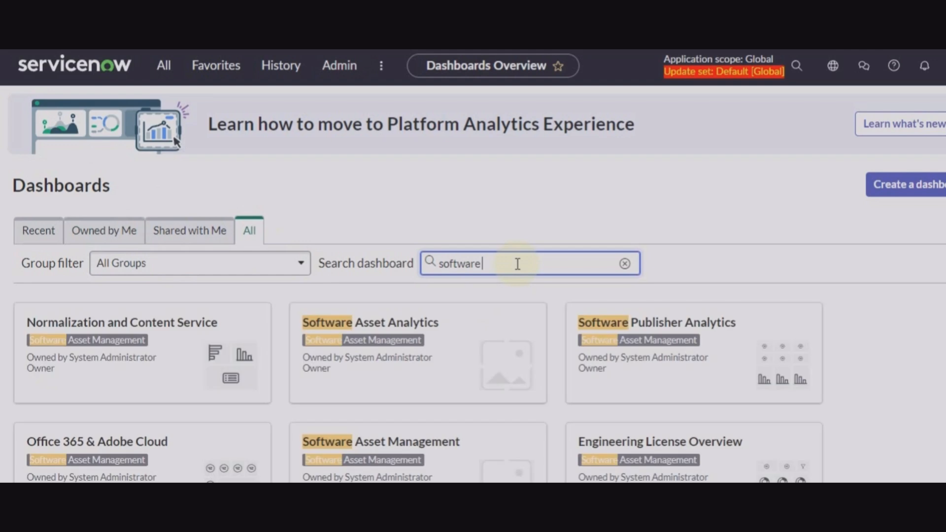
left_click(716, 331)
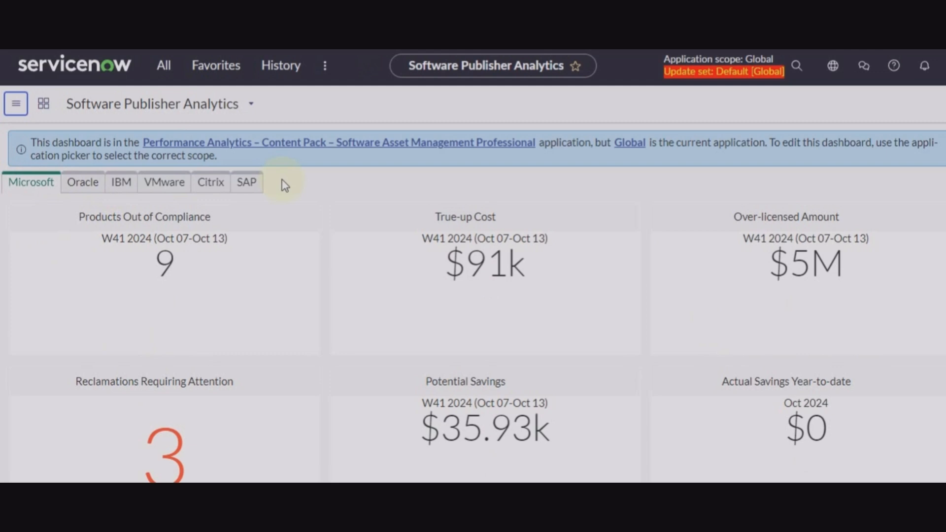
scroll(354, 291, "down", 7)
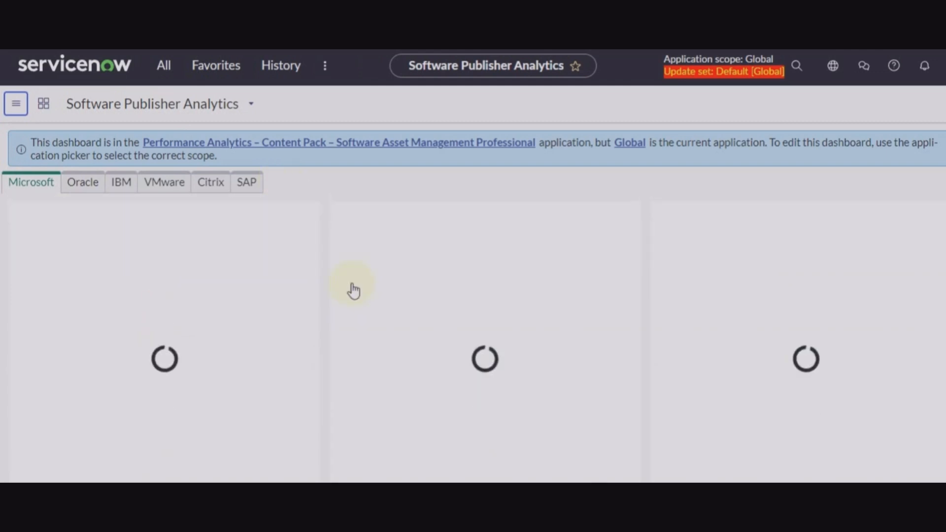
scroll(354, 291, "down", 2)
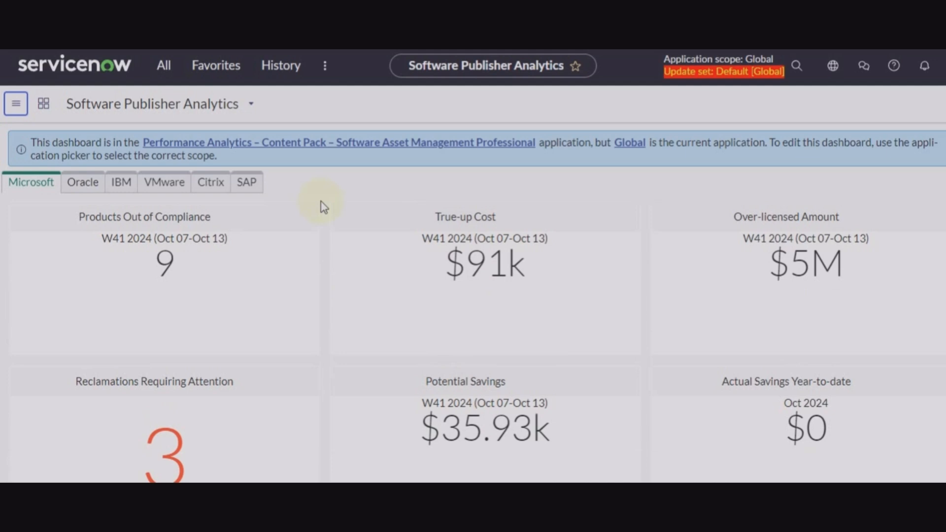
left_click(164, 65)
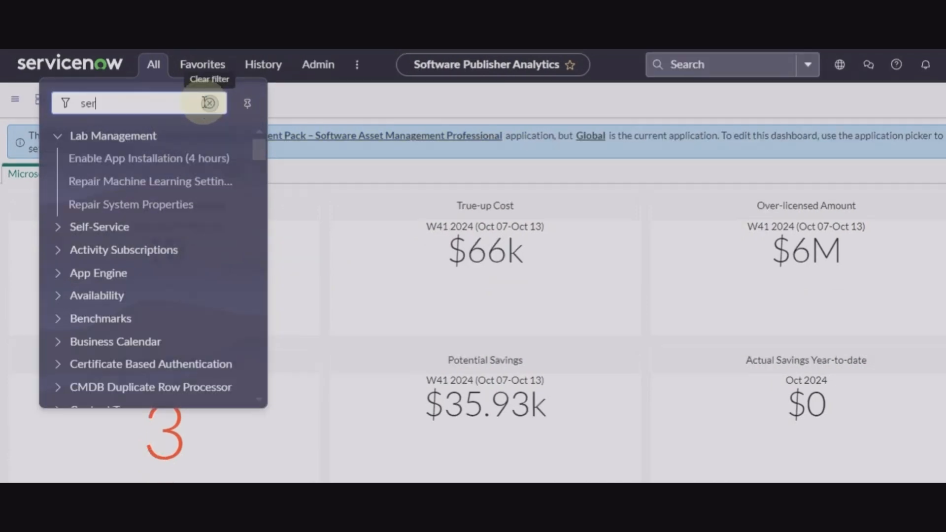
Filter the navigator for 'service graph' and open the SCCM connector's Data Sources list.
type("vice gr")
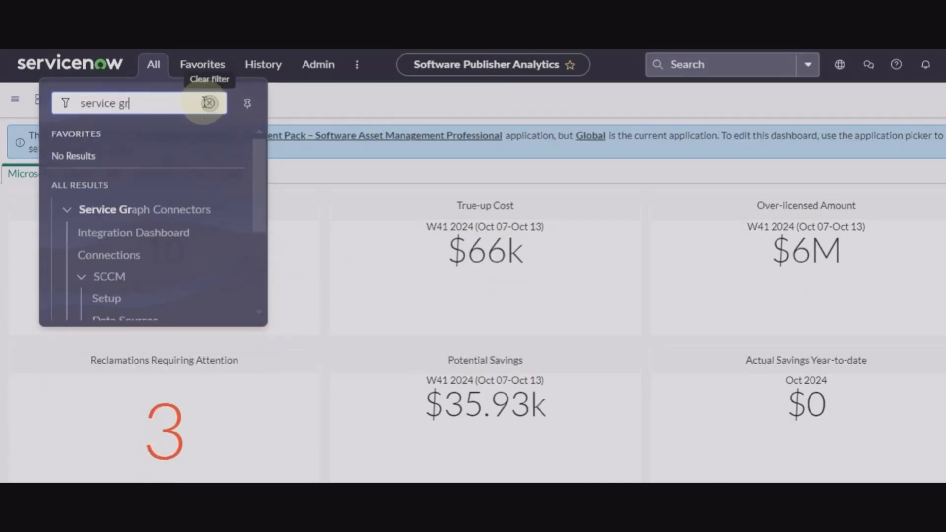
type("ap")
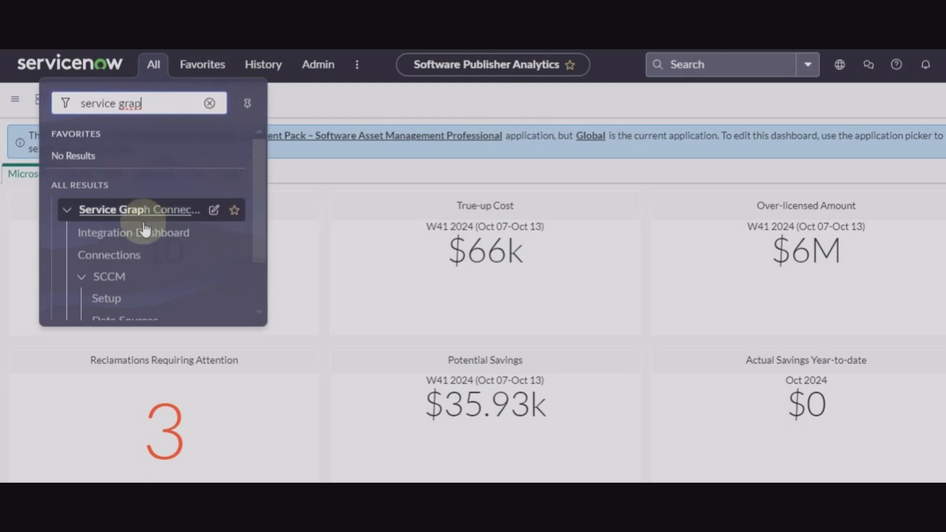
scroll(125, 288, "down", 2)
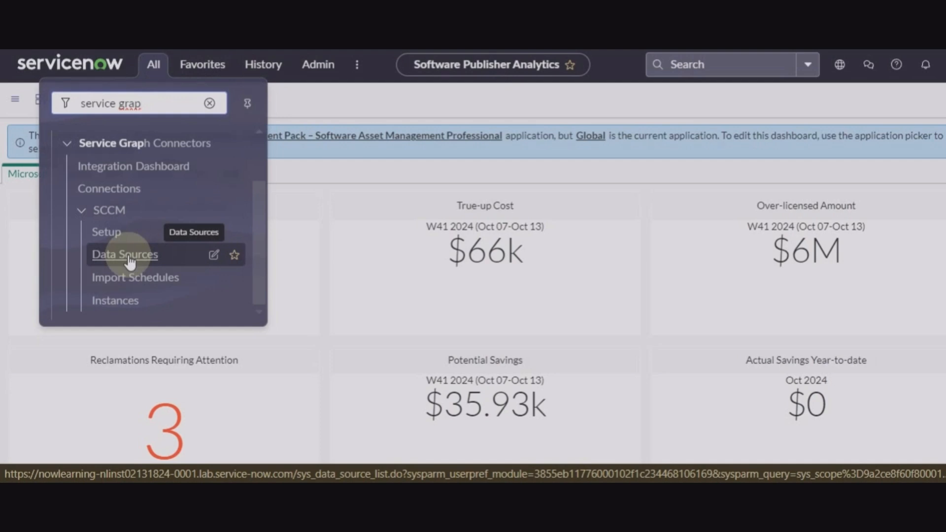
left_click(130, 263)
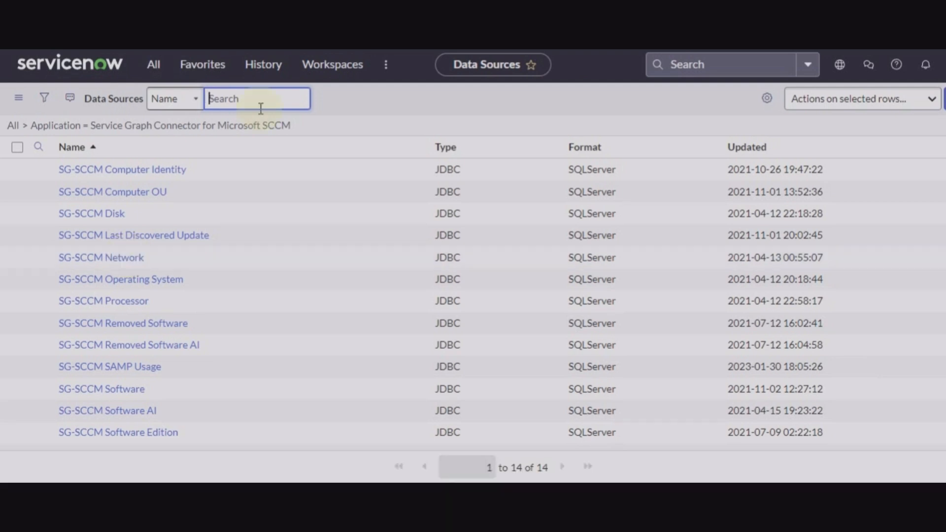
type("sg-sccm software last")
Search data source names for 'sg-sccm software last' to isolate the SG-SCCM Software Last Used record.
key("Return")
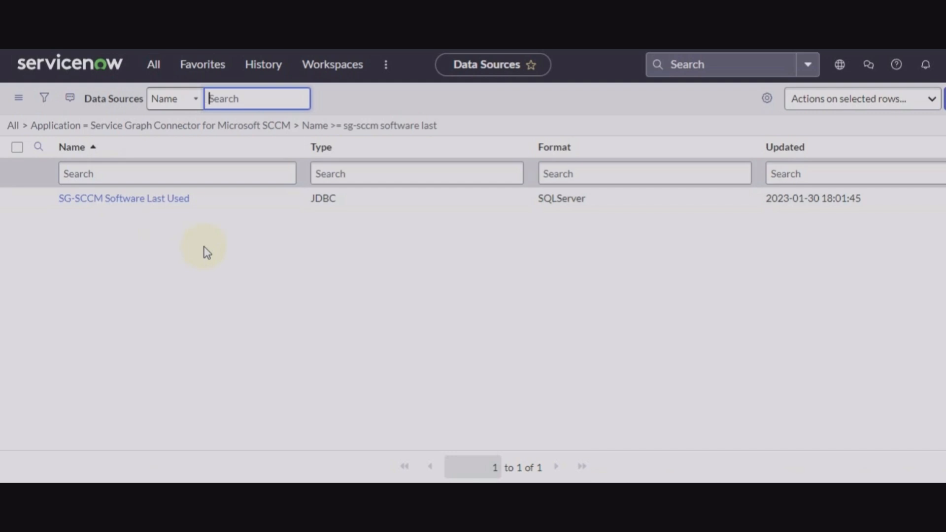
left_click(153, 65)
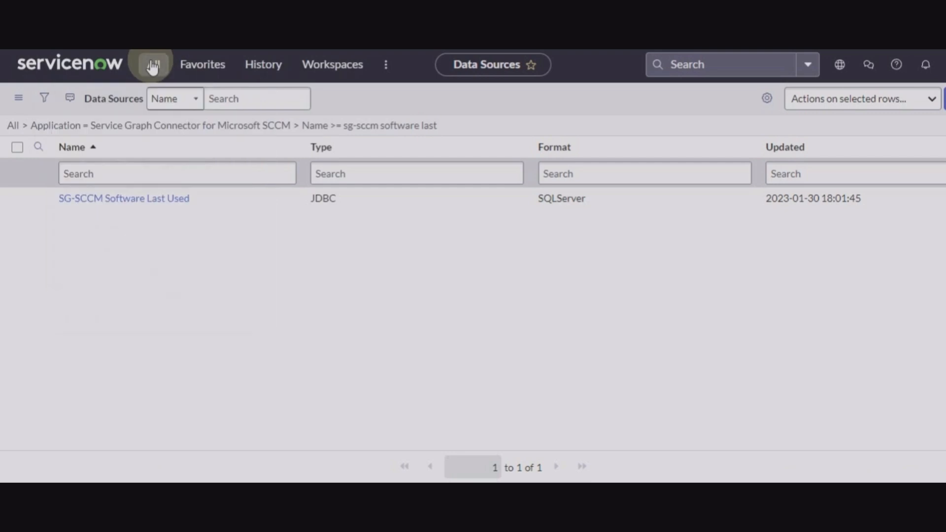
Go to the sys_user list, start a new user record and type the user's ID.
left_click(207, 101)
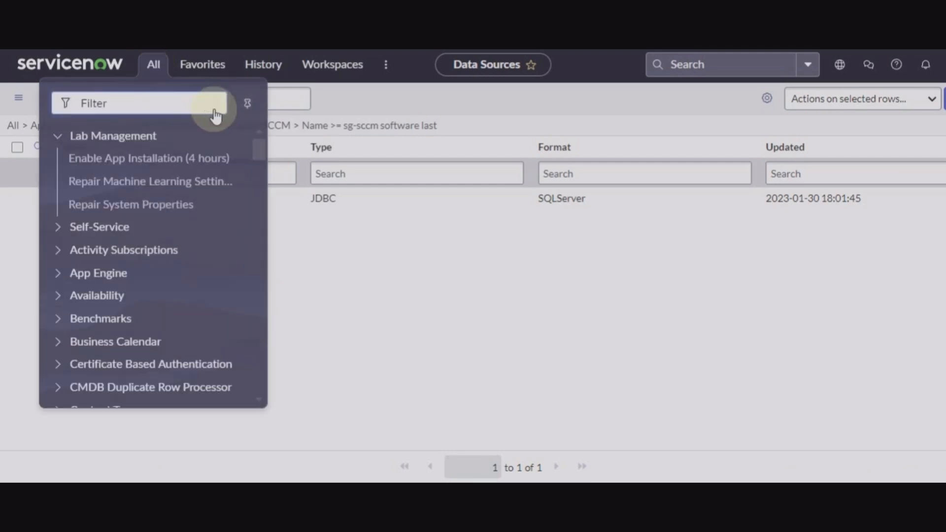
type("sys_")
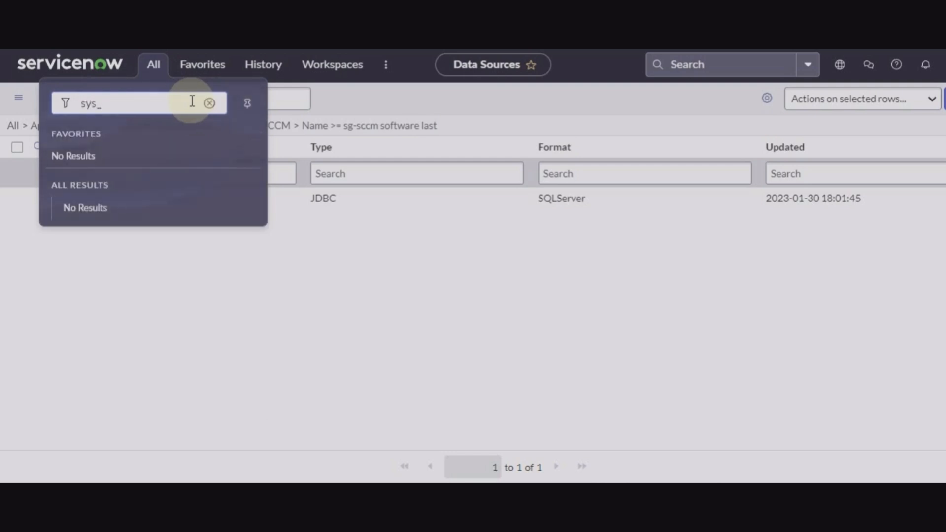
type(" user.list")
key("Return")
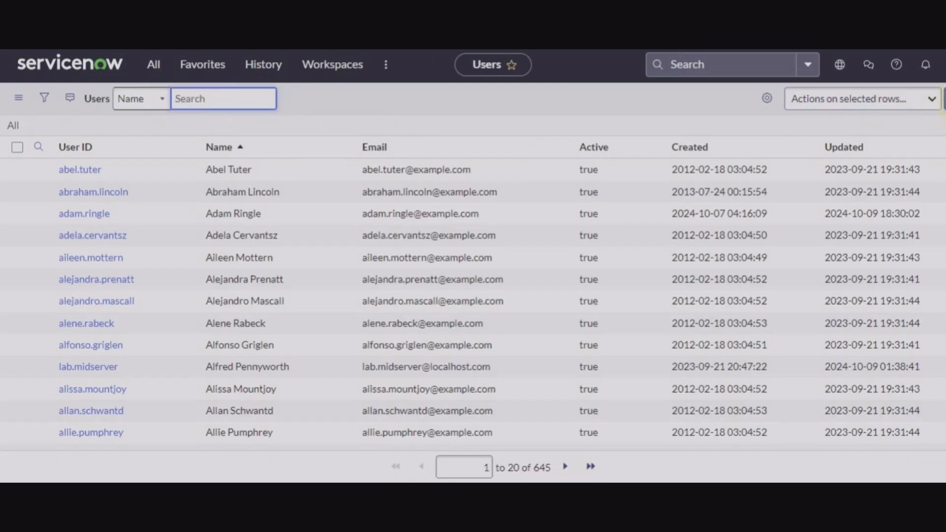
left_click(945, 100)
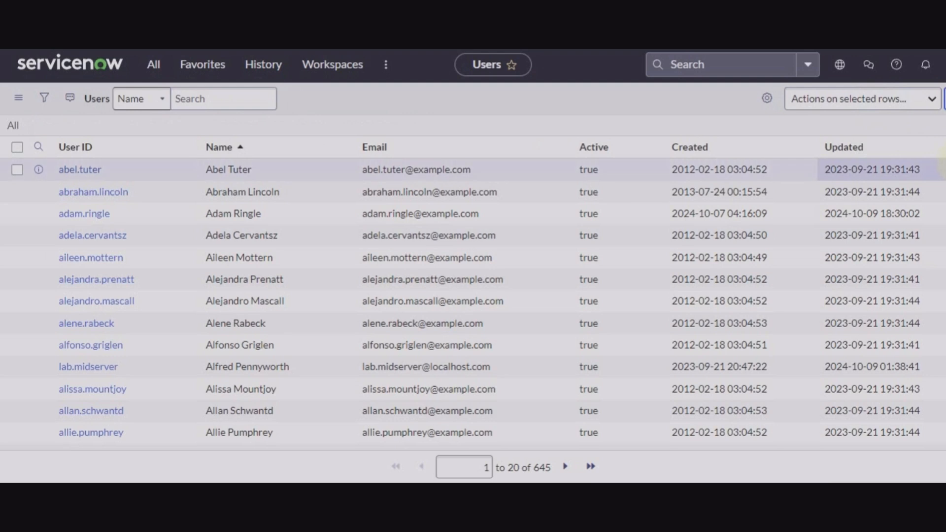
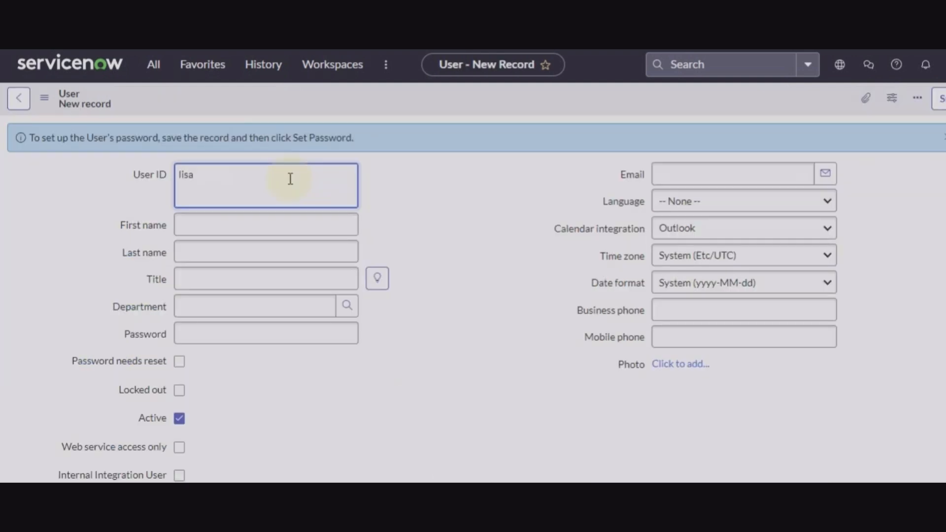
Enter the user's first and last name and the title 'software asset manager'.
left_click(290, 225)
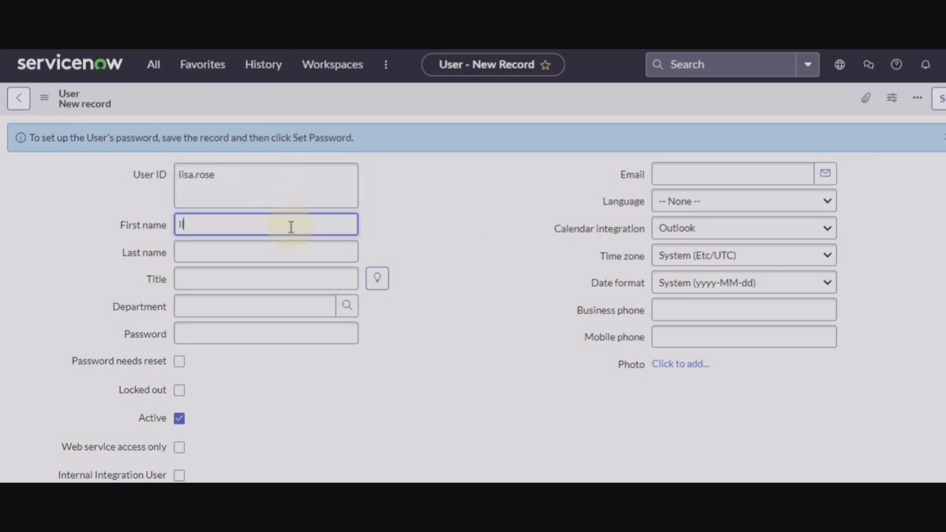
key("Tab")
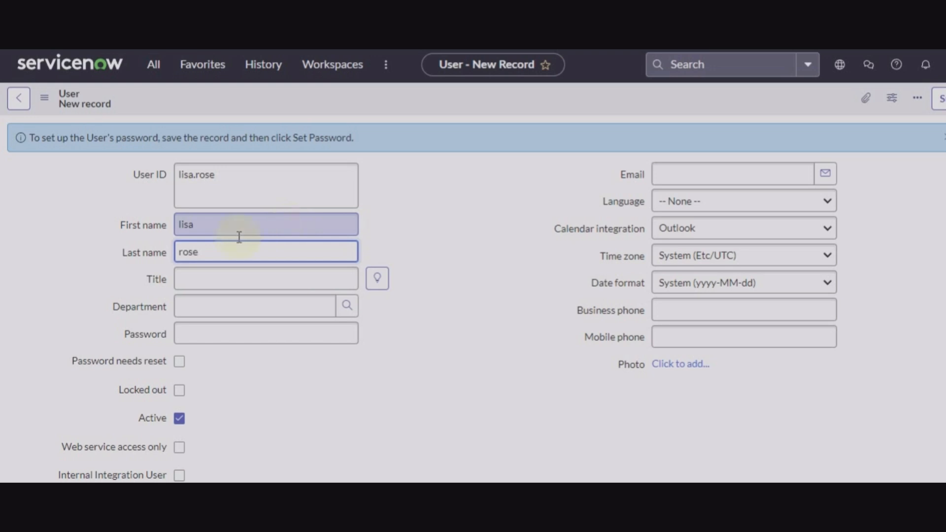
left_click(228, 279)
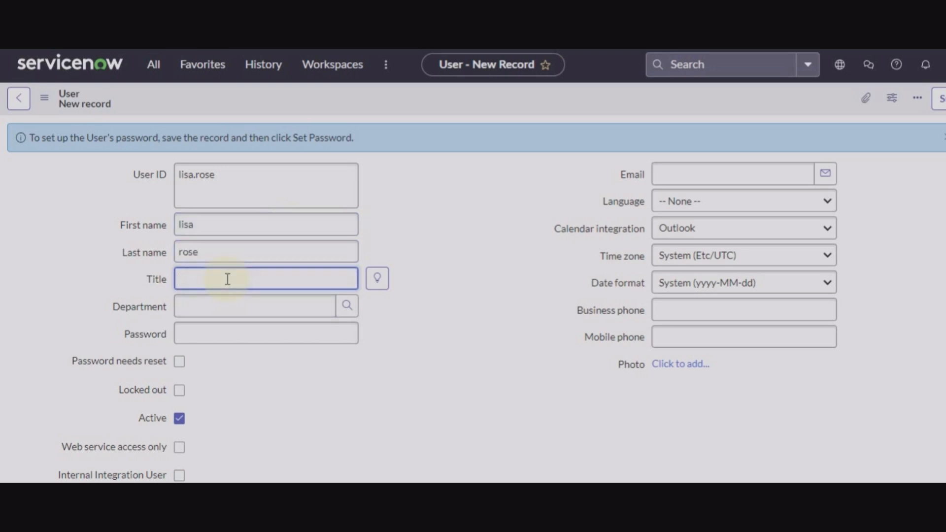
type("software asset")
type("manager")
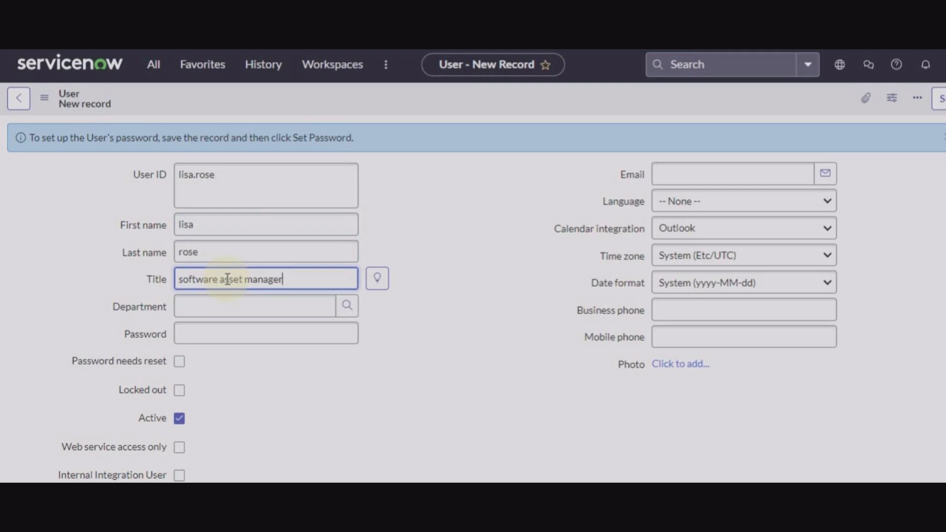
Capitalise the title to 'Software Asset Manager' and save the user record.
left_click(185, 280)
key("BackSpace")
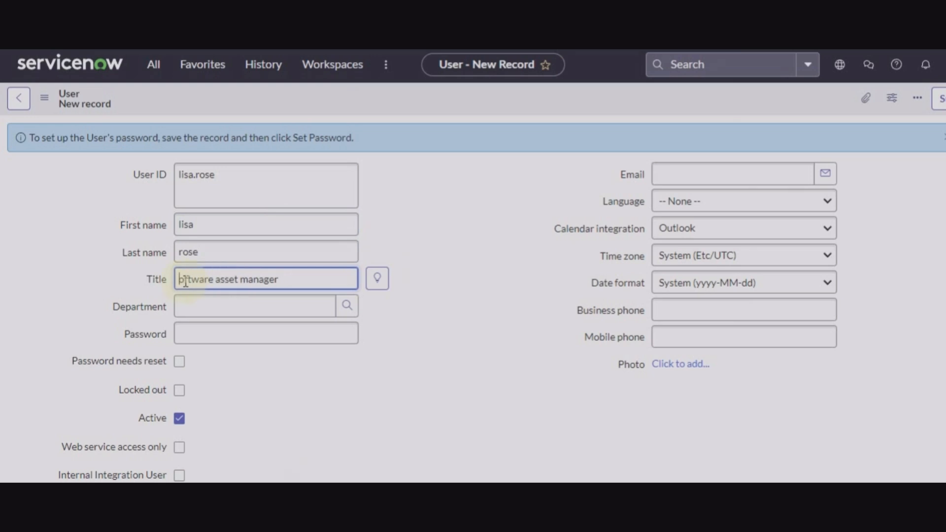
type("S")
left_click(226, 279)
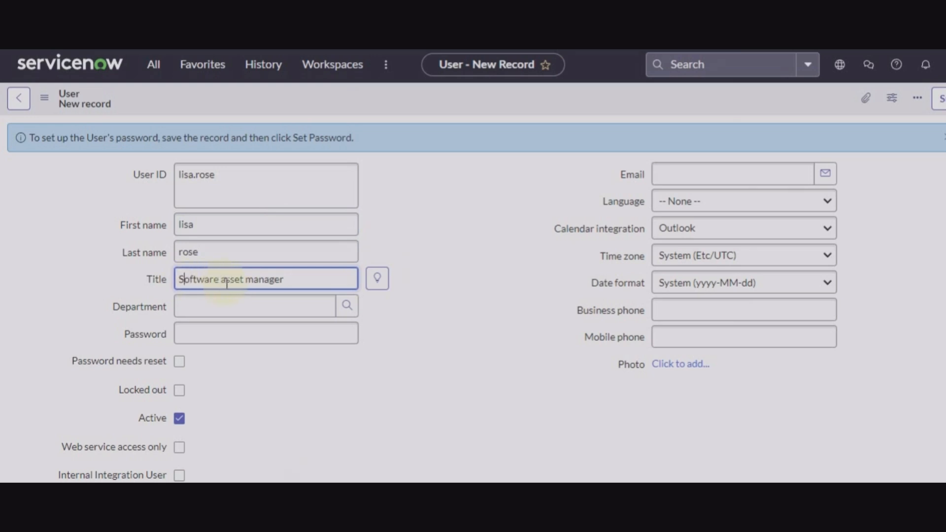
key("BackSpace")
type("A")
left_click(257, 280)
key("BackSpace")
type("M")
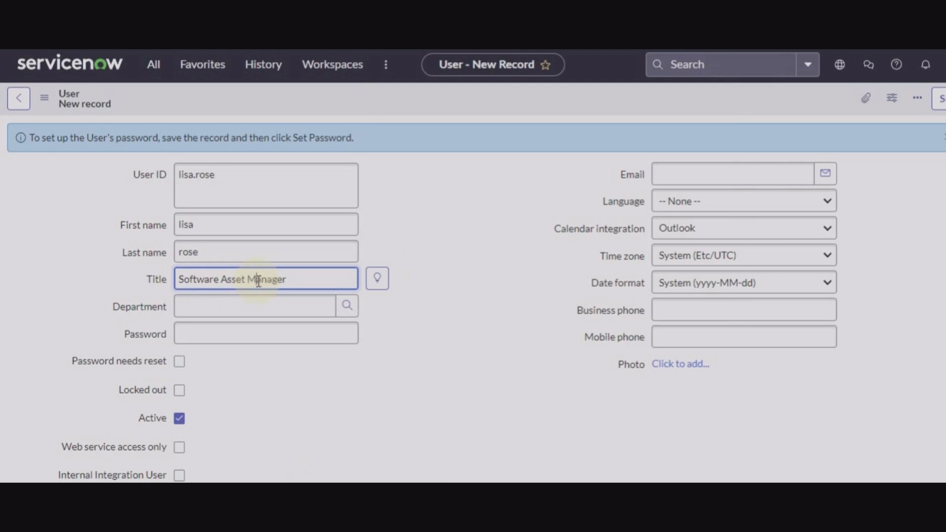
scroll(537, 140, "down", 3)
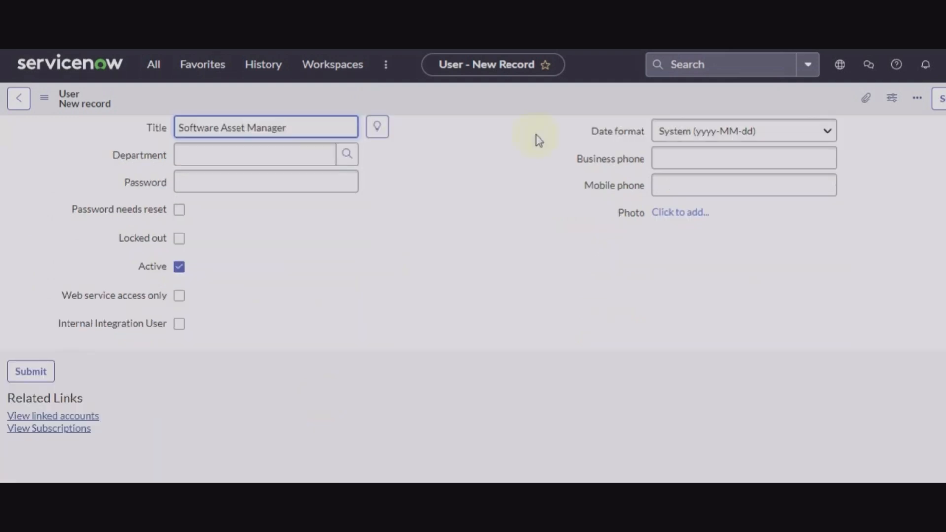
right_click(537, 102)
left_click(564, 107)
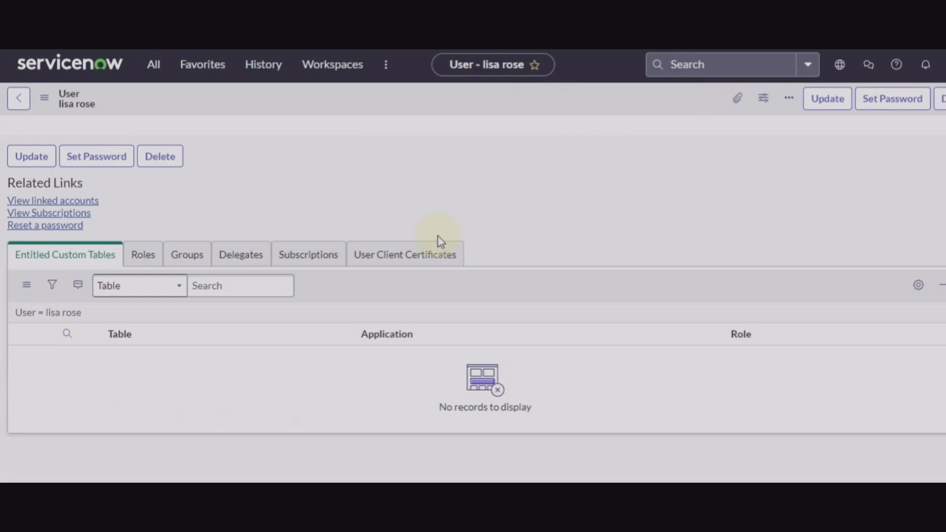
From the user's Groups list, create and save a new group named 'Software Asset Managers'.
left_click(189, 260)
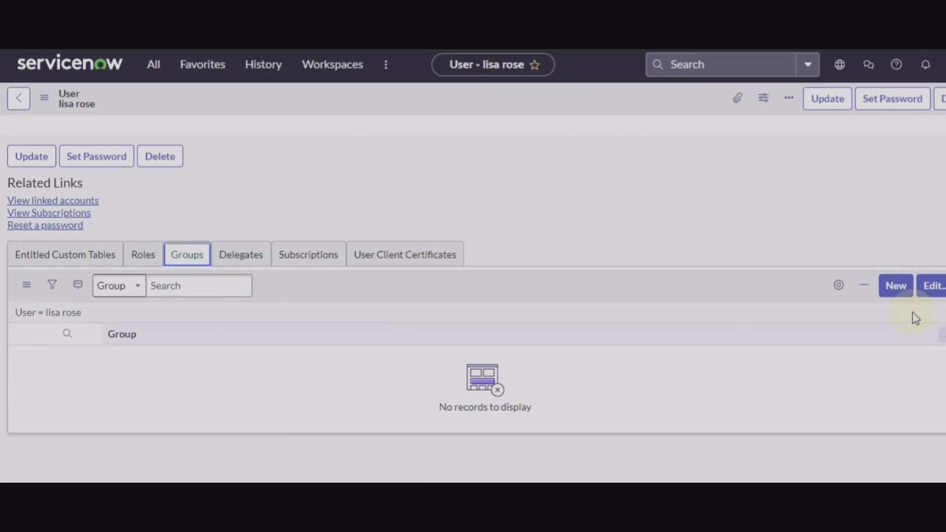
left_click(898, 291)
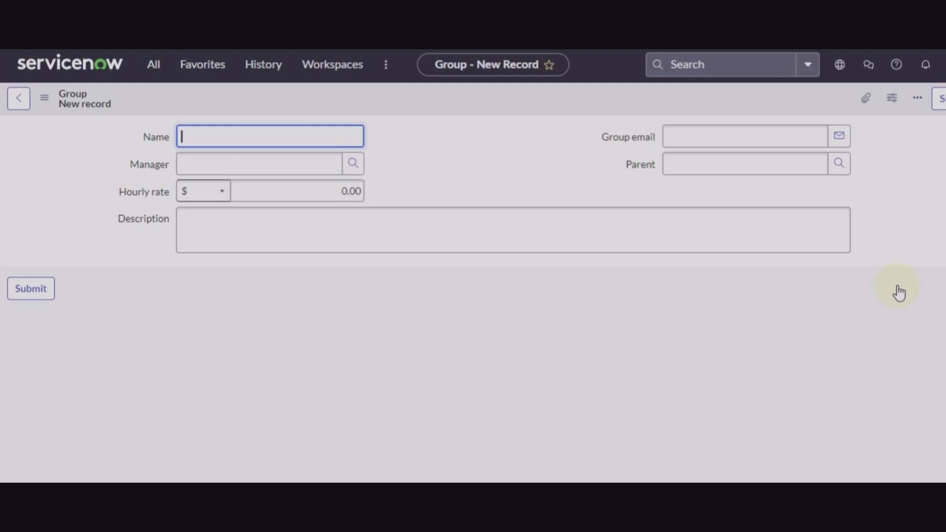
type("Software Asset Managers")
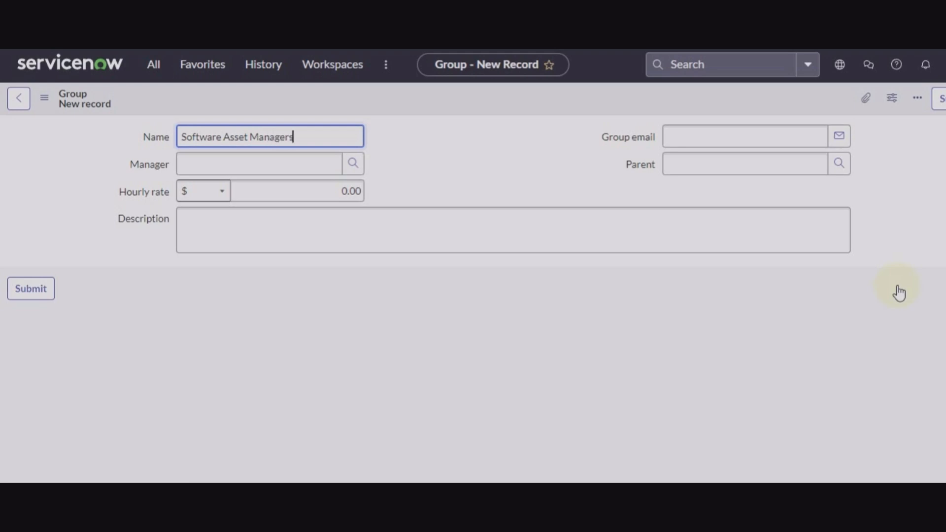
right_click(587, 101)
left_click(628, 112)
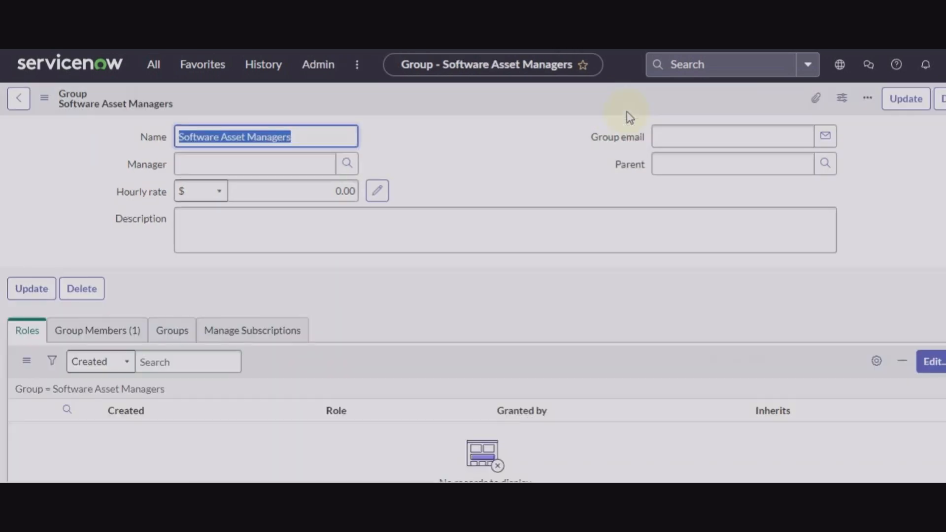
In the group's role editor, add the sam_admin and catalog_admin roles.
left_click(28, 332)
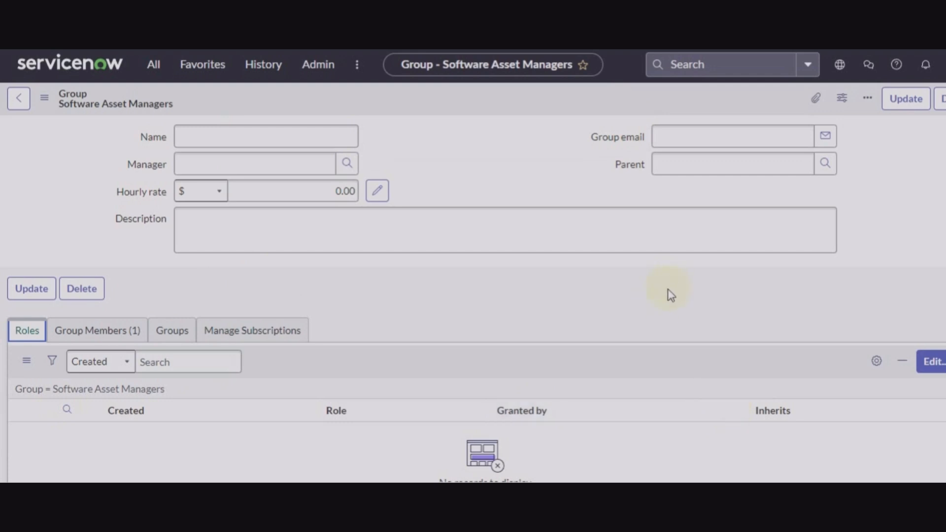
left_click(931, 361)
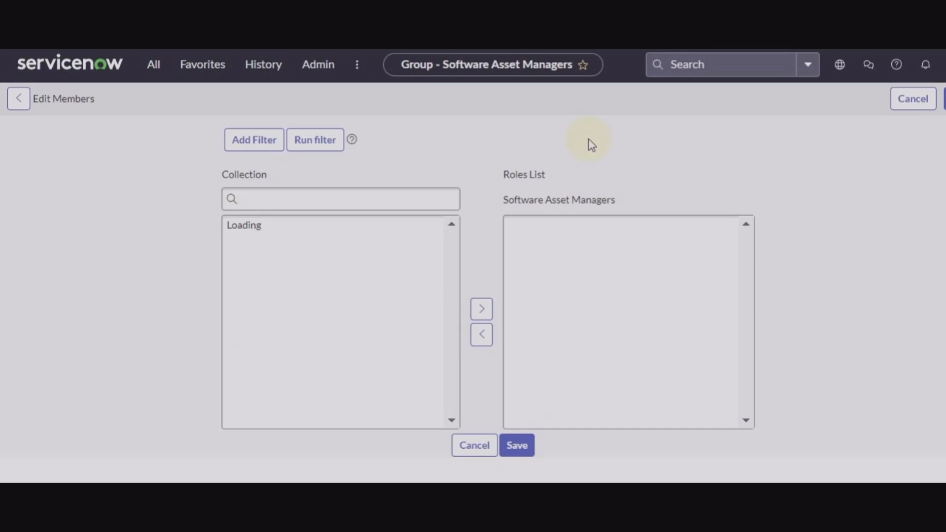
left_click(354, 264)
type("sa")
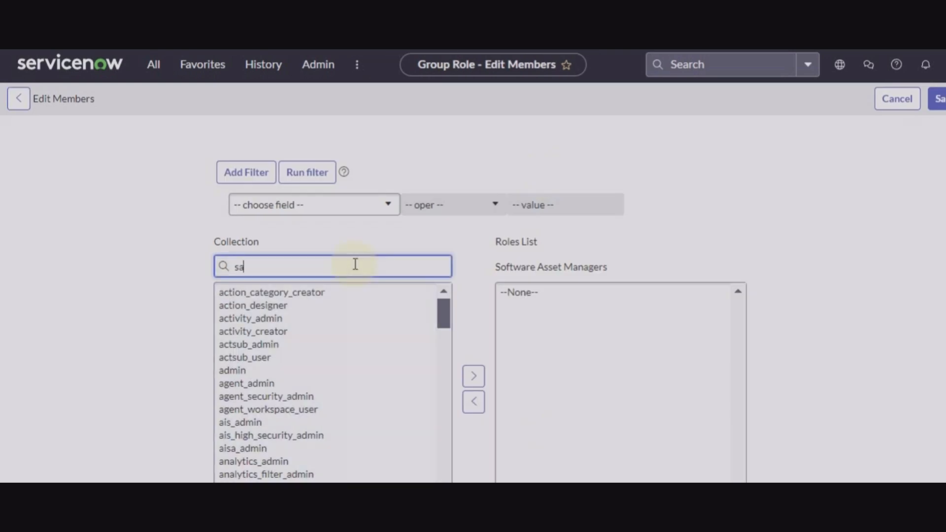
type("m_admi")
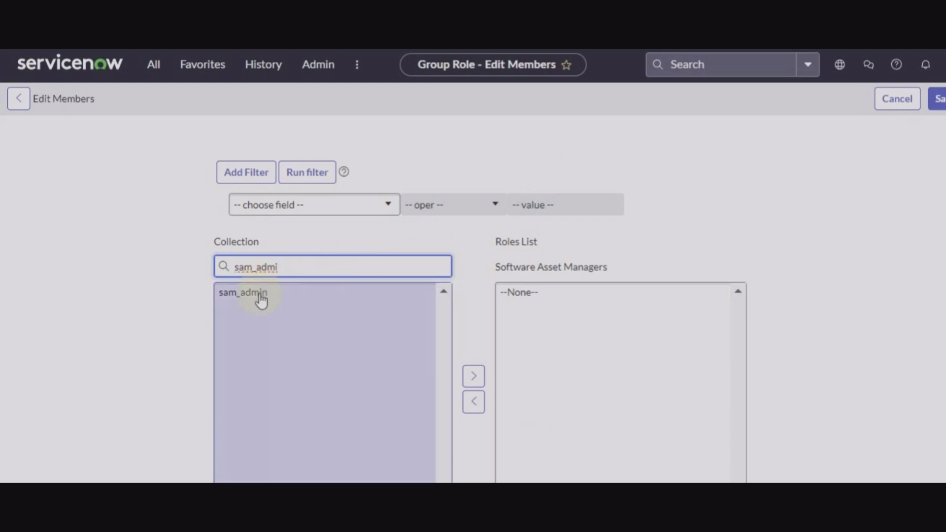
left_click(257, 293)
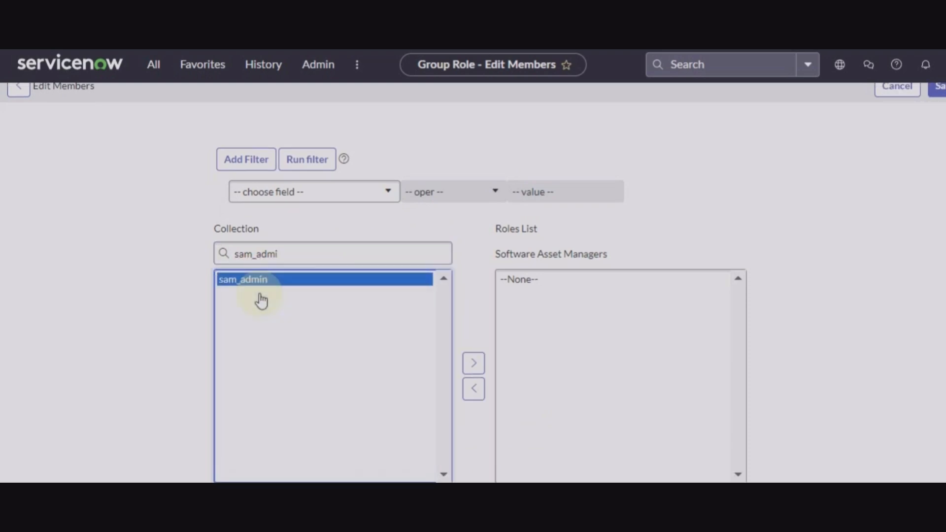
left_click(466, 366)
left_click(294, 254)
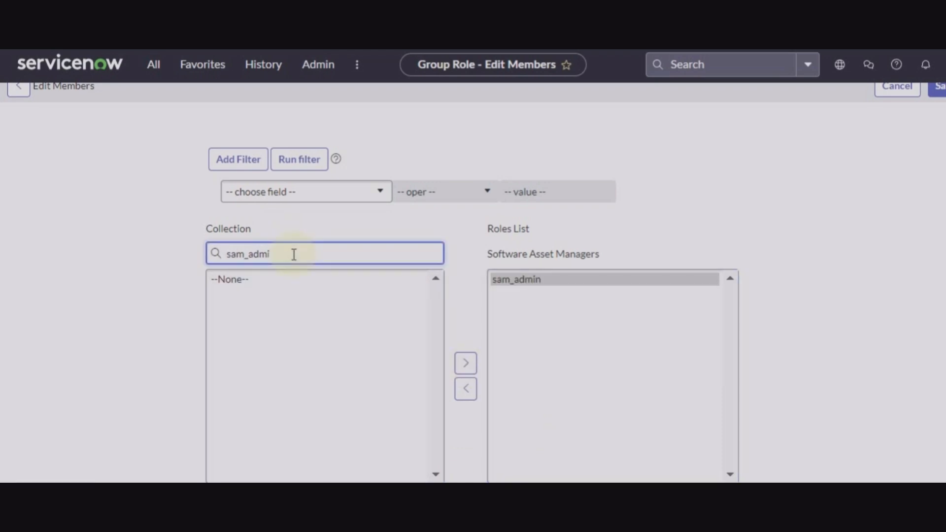
key("BackSpace")
key("BackSpace")
key("BackSpace")
key("BackSpace")
key("BackSpace")
key("BackSpace")
key("BackSpace")
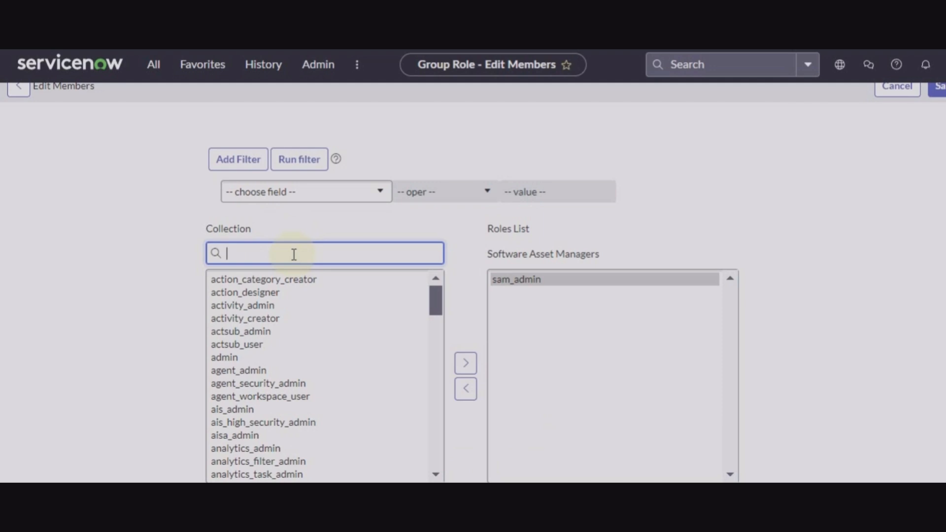
type("catalo")
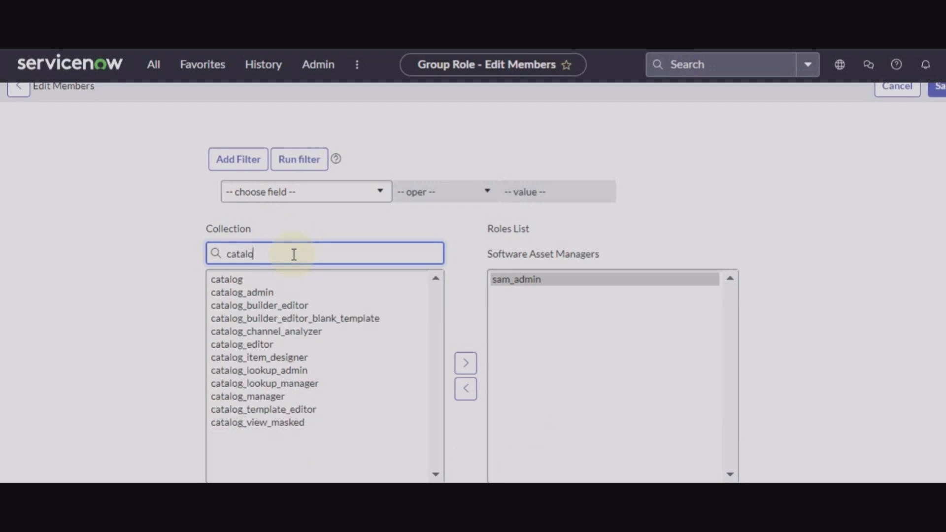
left_click(248, 295)
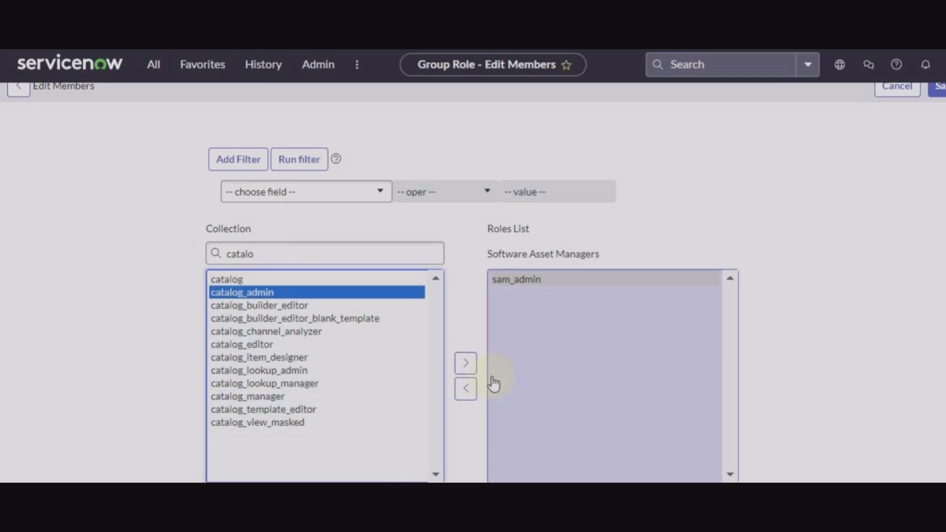
left_click(465, 364)
Add the knowledge_admin and report_admin roles to the group's Roles List.
left_click(370, 251)
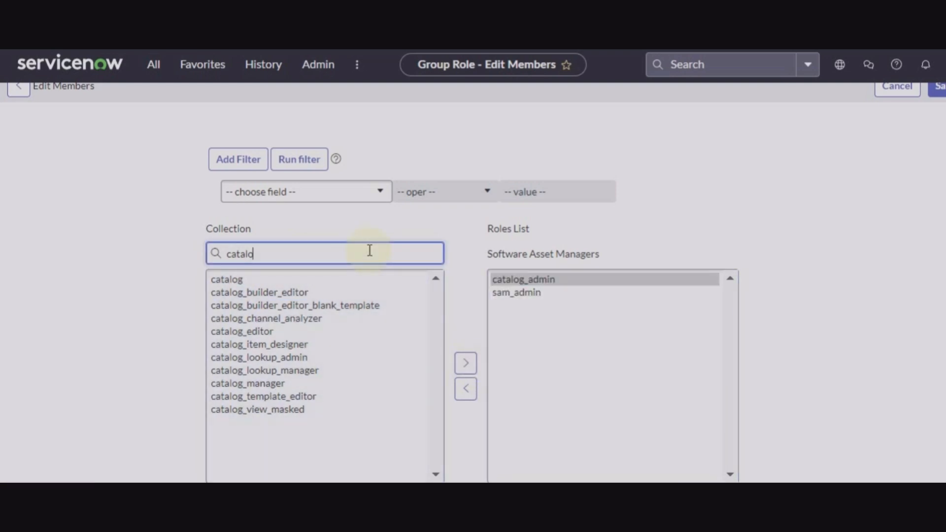
key("BackSpace")
key("BackSpace")
key("BackSpace")
key("BackSpace")
key("BackSpace")
key("BackSpace")
type("k")
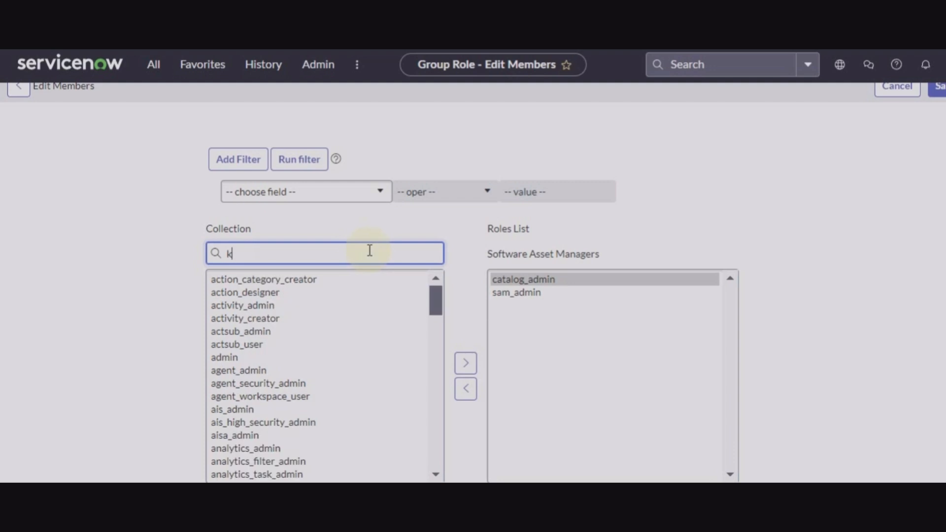
type("nowled")
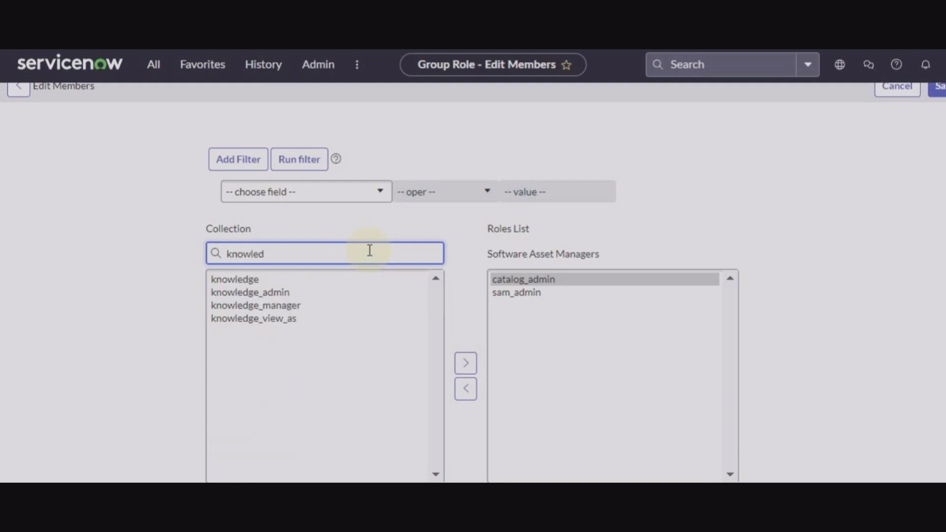
type("ge")
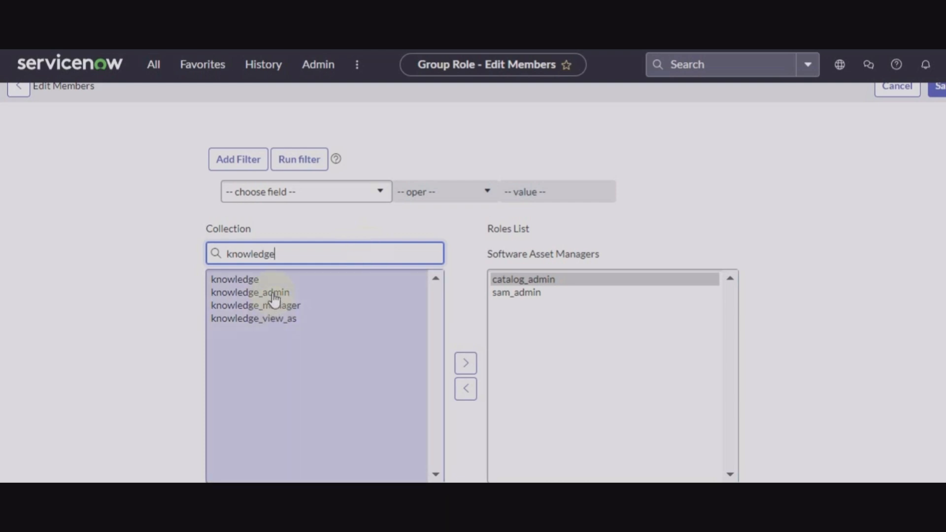
left_click(274, 293)
left_click(466, 364)
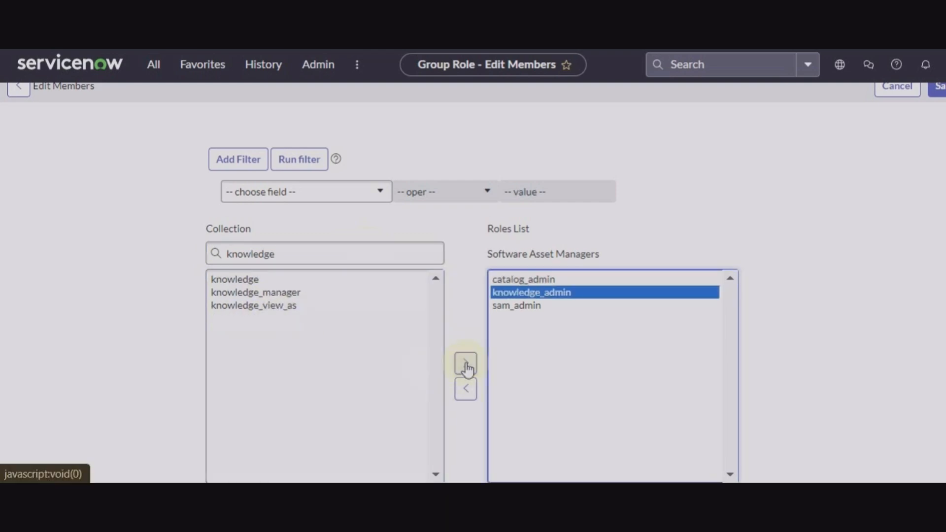
left_click(333, 252)
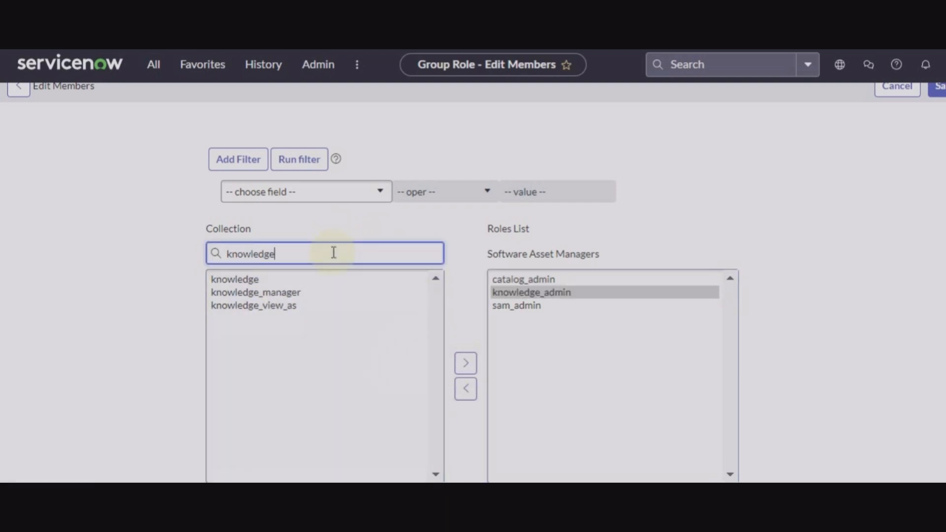
key("BackSpace")
key("BackSpace")
key("BackSpace")
key("BackSpace")
key("BackSpace")
key("BackSpace")
key("BackSpace")
key("BackSpace")
key("BackSpace")
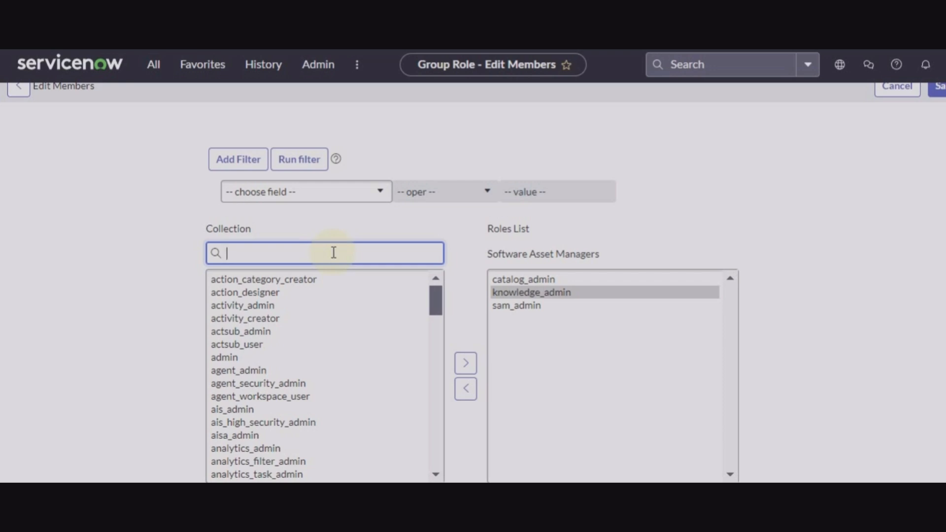
type("repot")
key("BackSpace")
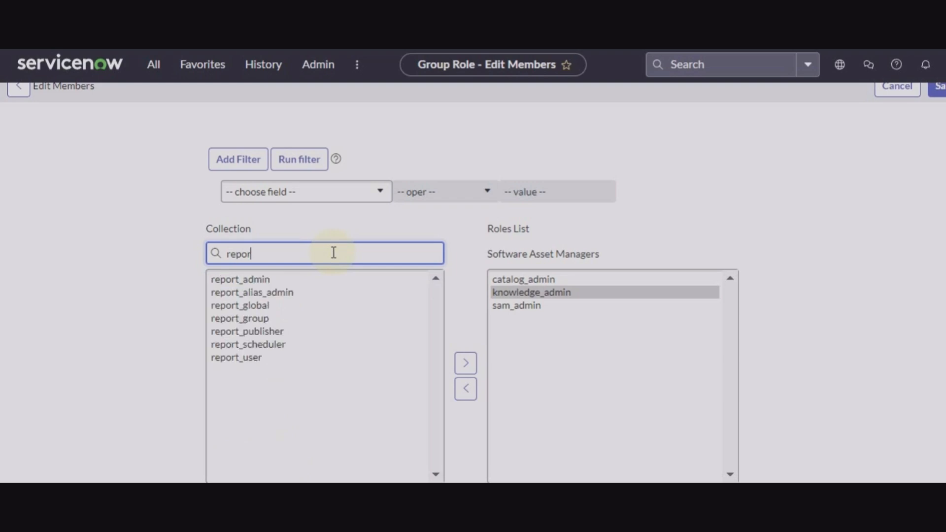
type("rt")
left_click(272, 280)
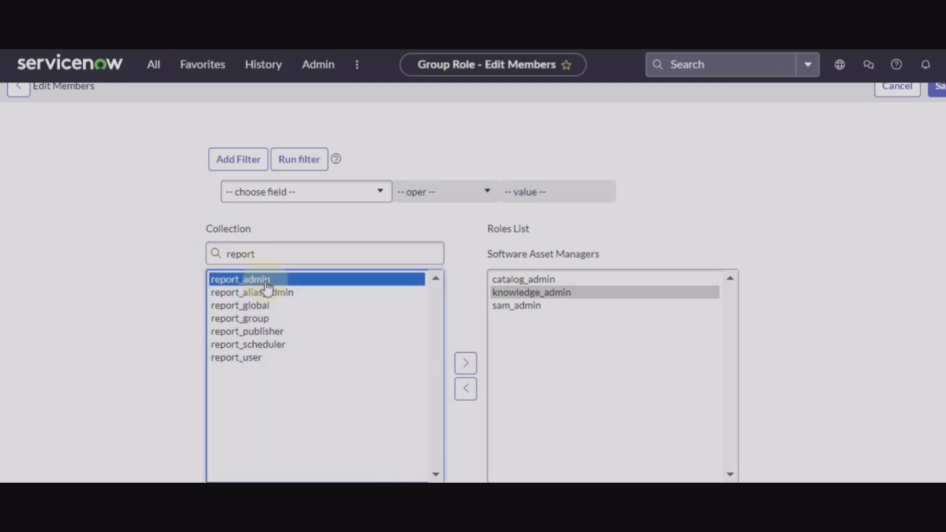
left_click(466, 367)
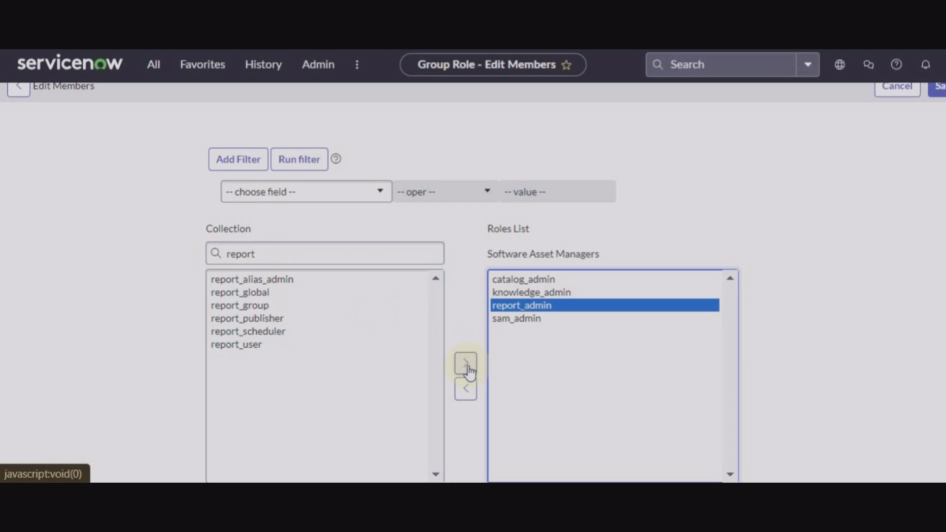
Add the user_admin role and save the group's role list.
left_click(384, 250)
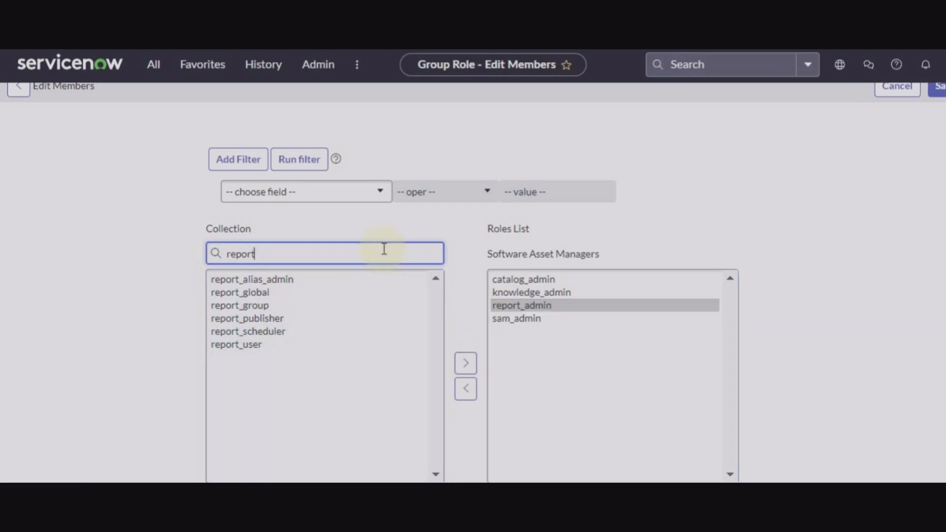
key("BackSpace")
key("BackSpace")
key("BackSpace")
key("BackSpace")
key("BackSpace")
key("BackSpace")
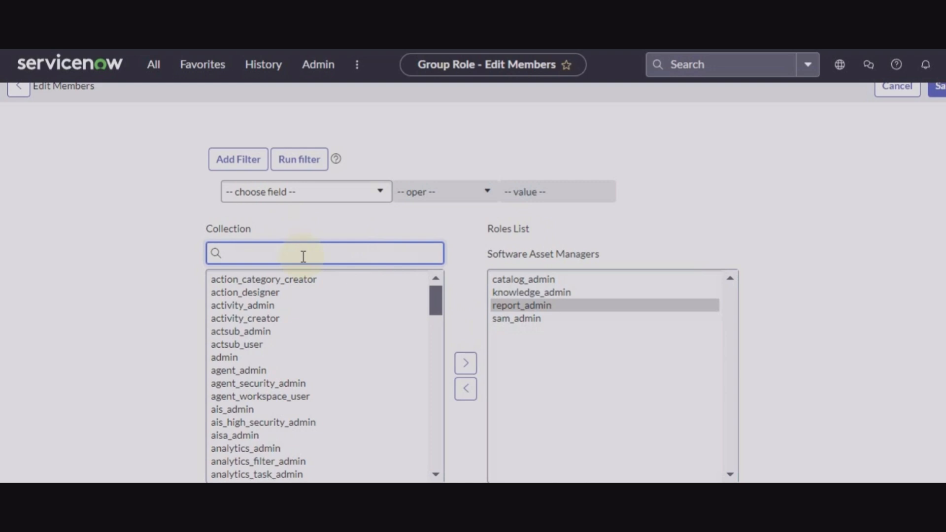
type("user")
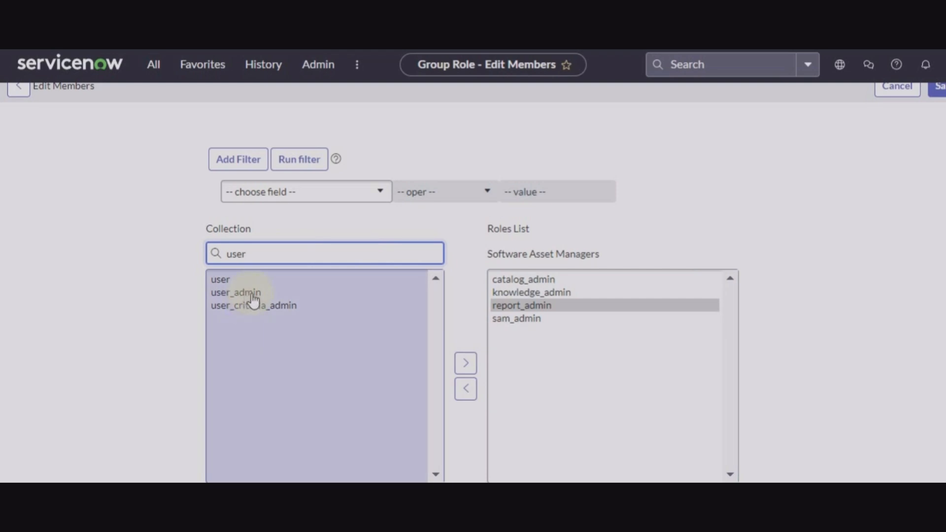
left_click(247, 295)
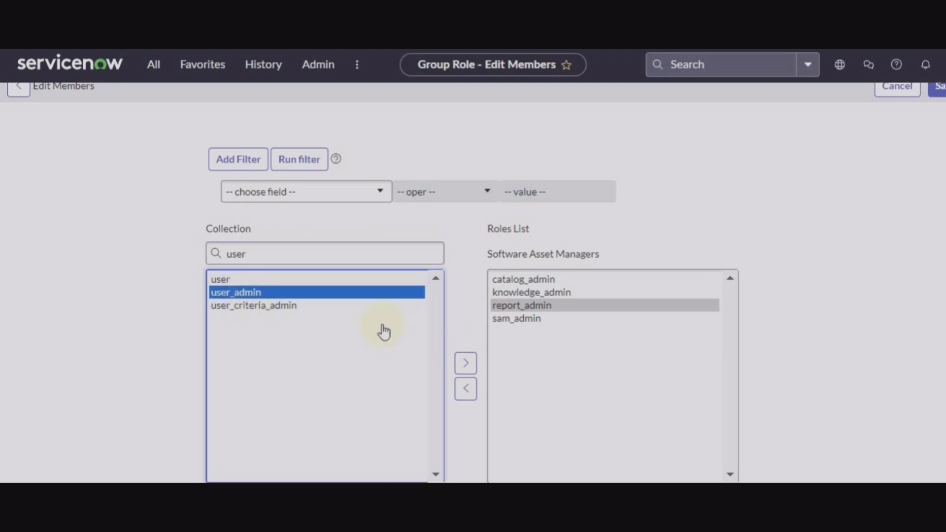
left_click(465, 363)
scroll(909, 361, "down", 1)
scroll(908, 360, "up", 1)
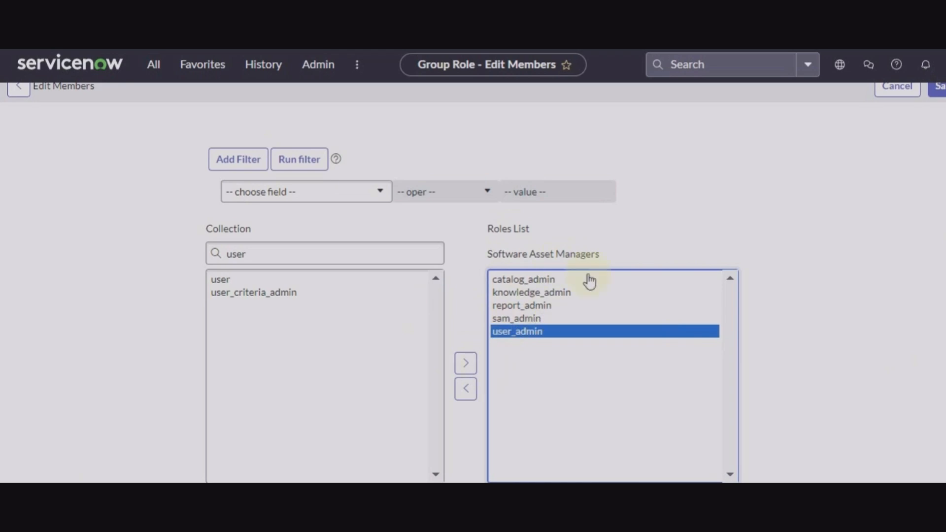
left_click(939, 87)
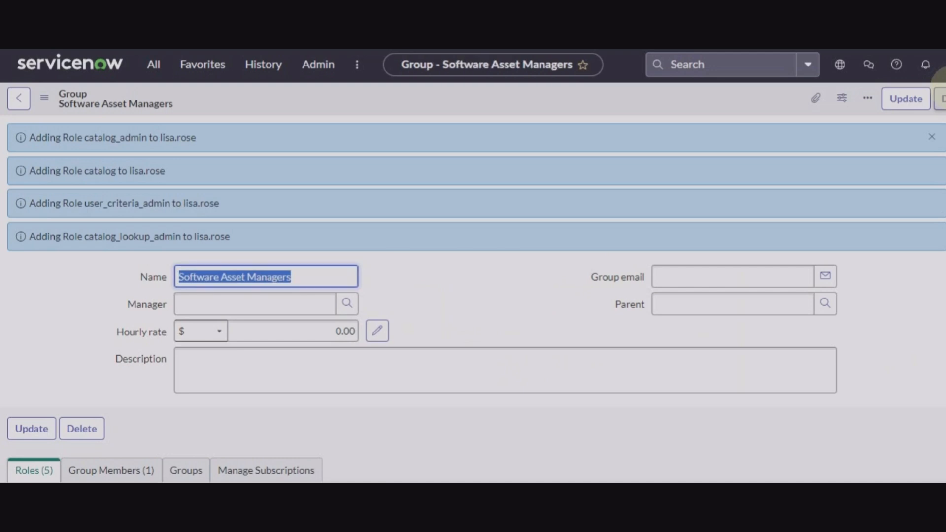
Scroll down to review the Software Asset Managers group form showing Roles (5).
scroll(568, 348, "down", 5)
Update the group, then review the member's Roles (38) list of inherited roles.
left_click(905, 101)
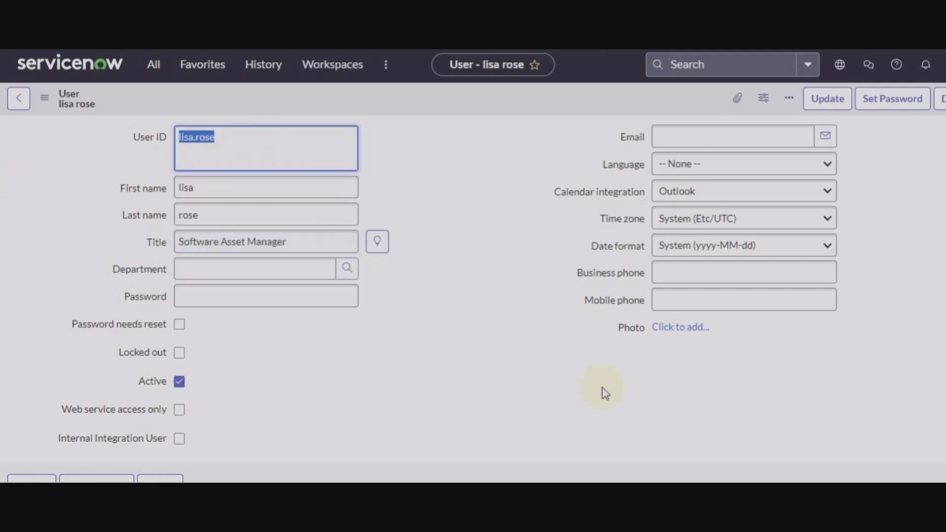
scroll(604, 391, "down", 6)
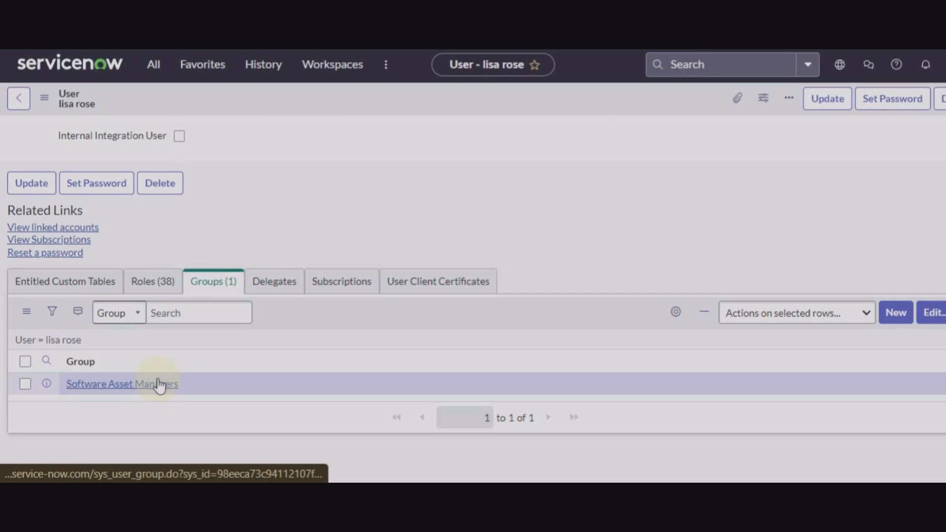
left_click(153, 293)
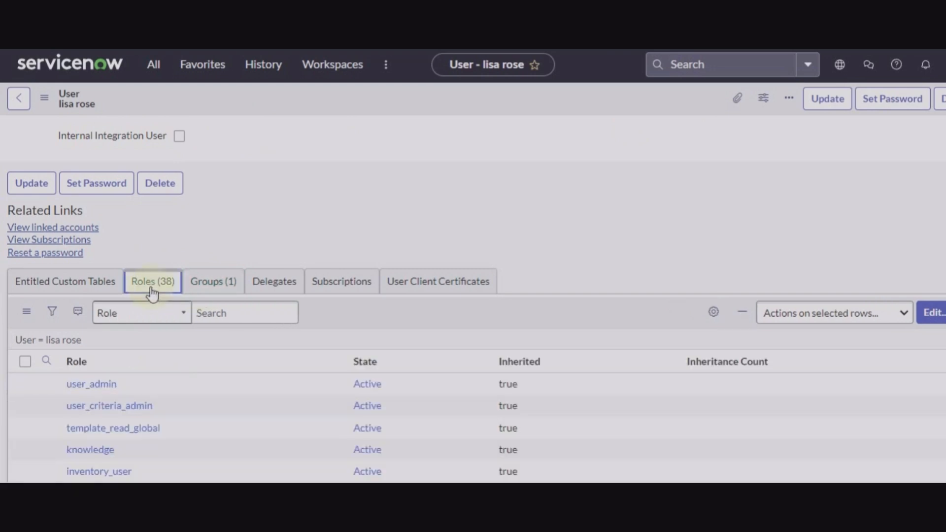
scroll(212, 397, "down", 8)
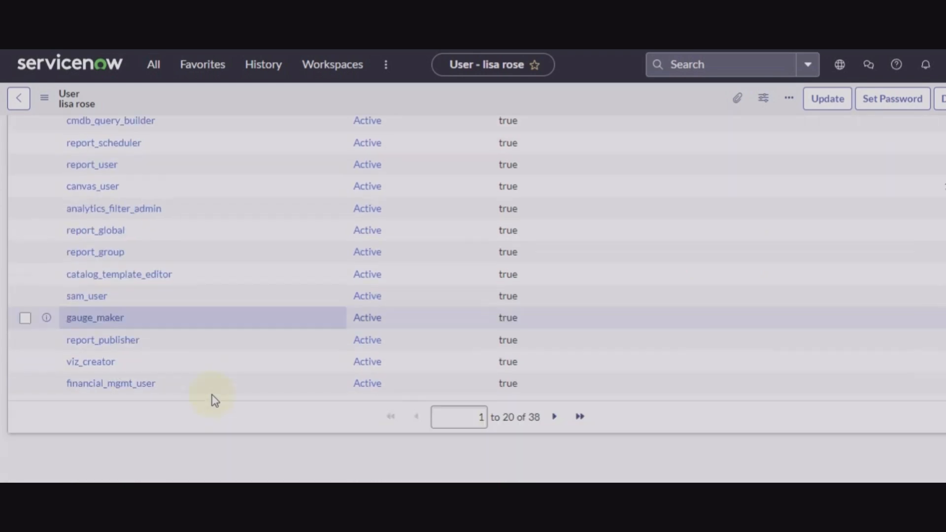
scroll(212, 398, "up", 10)
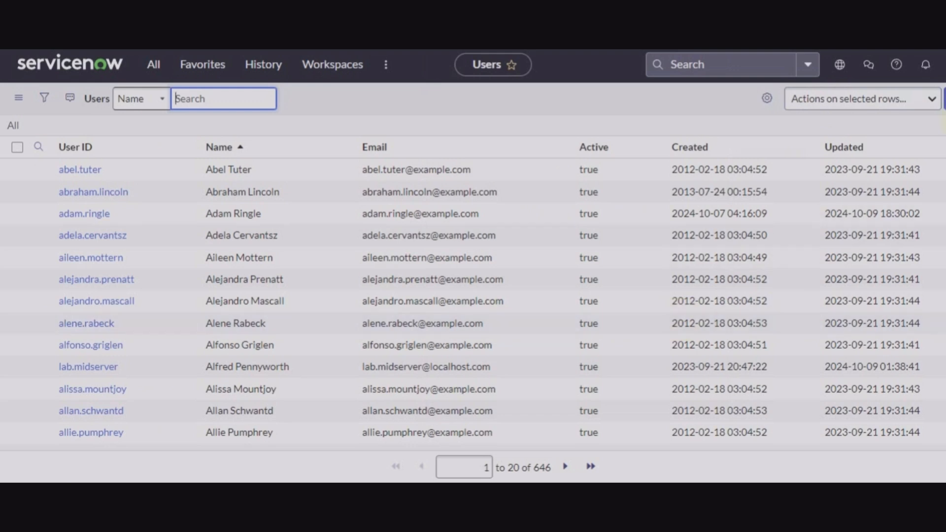
left_click(940, 65)
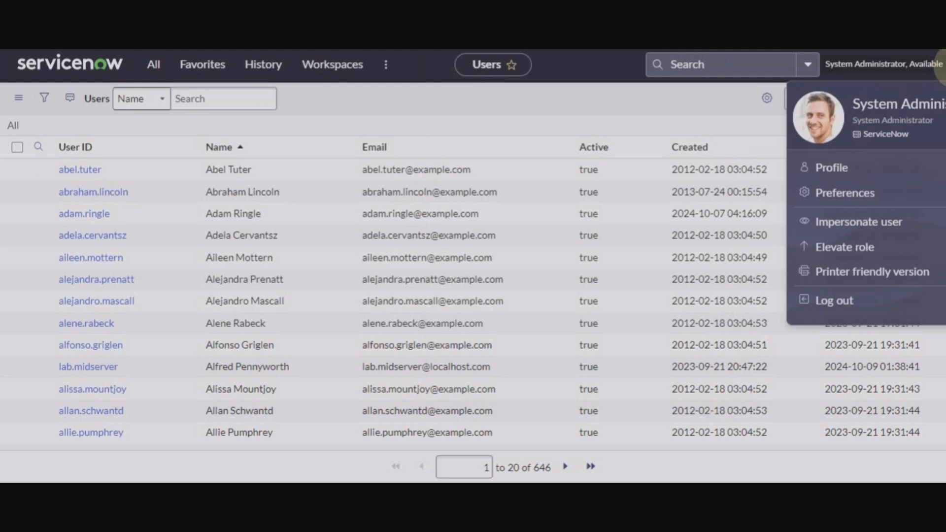
Impersonate the Software Asset Manager user, found by searching their first name.
left_click(857, 227)
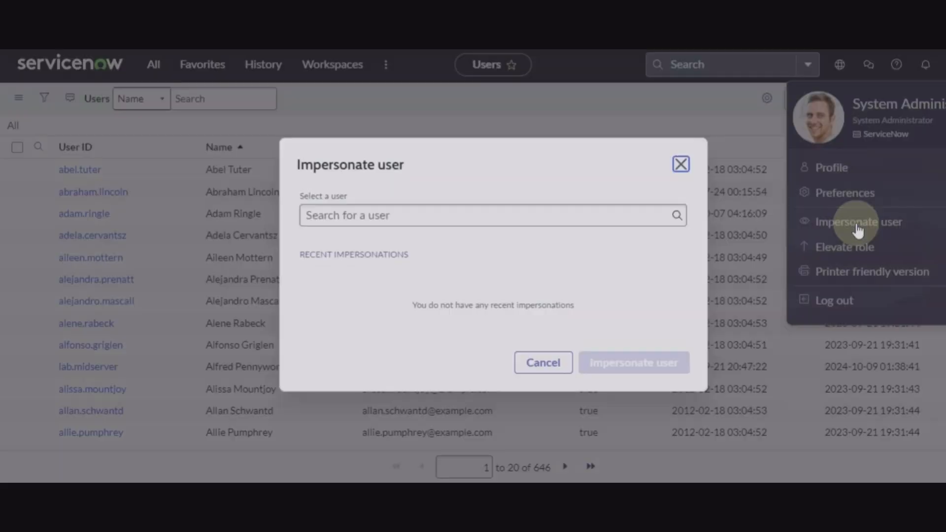
left_click(571, 191)
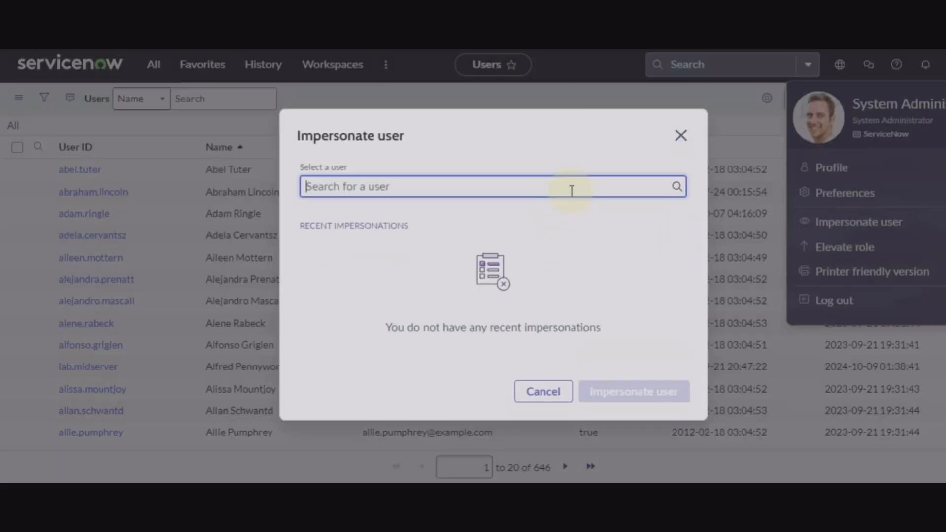
type("lisa")
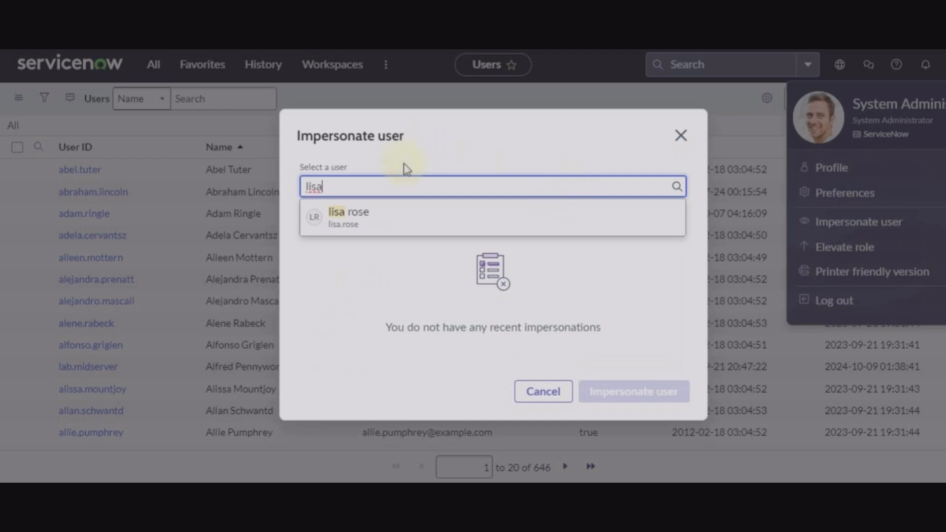
left_click(369, 222)
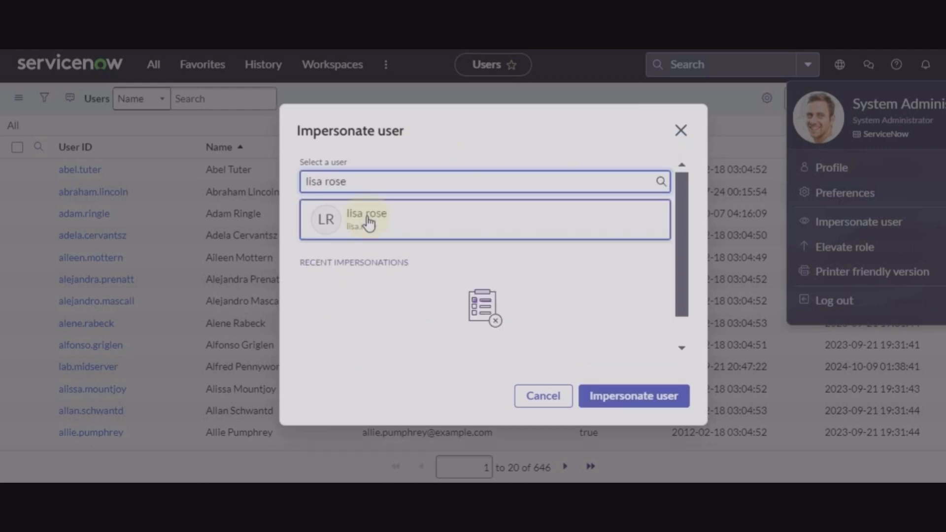
left_click(369, 223)
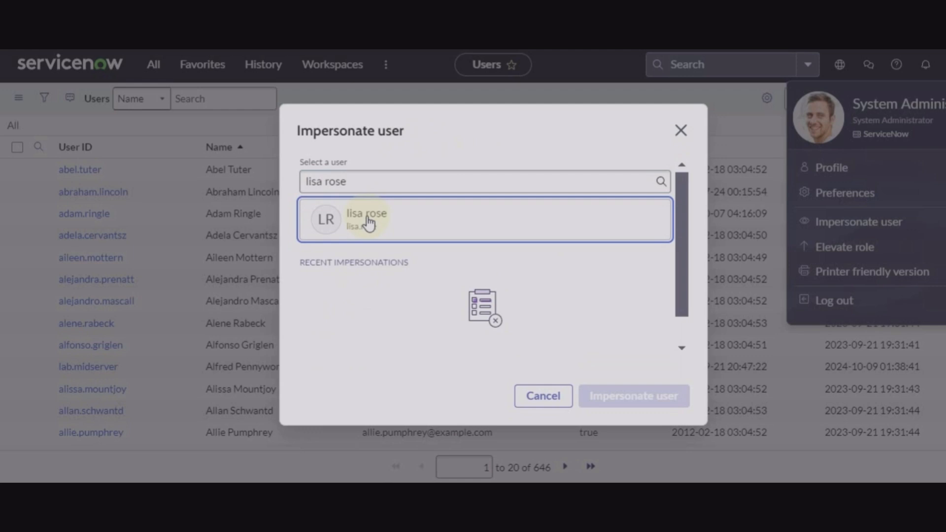
left_click(449, 224)
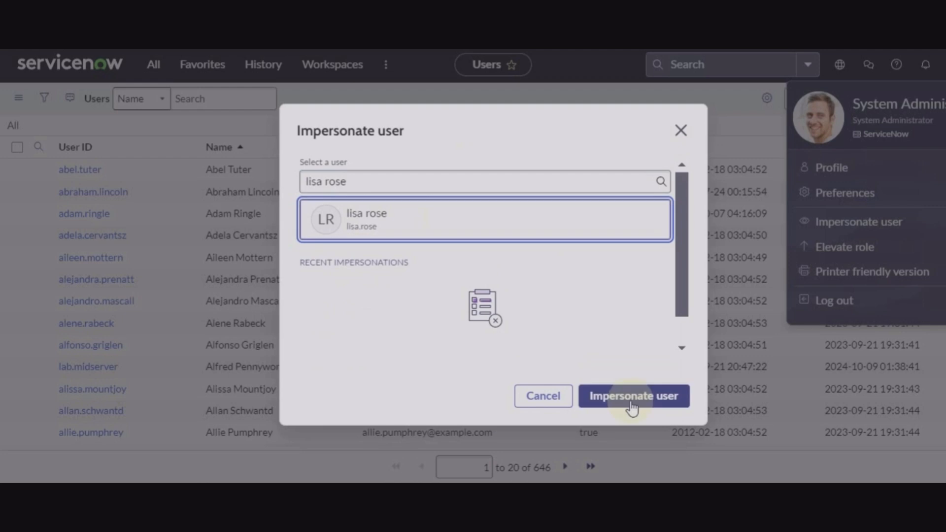
left_click(631, 399)
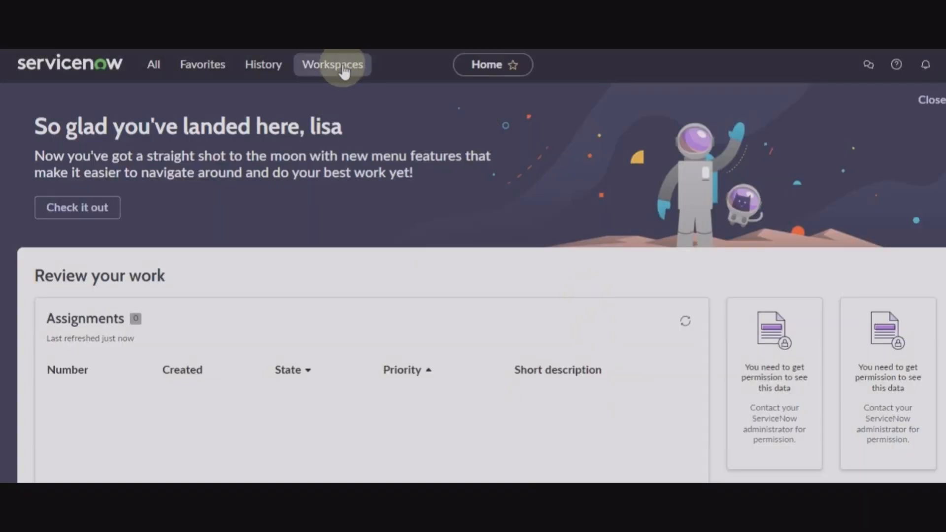
left_click(343, 72)
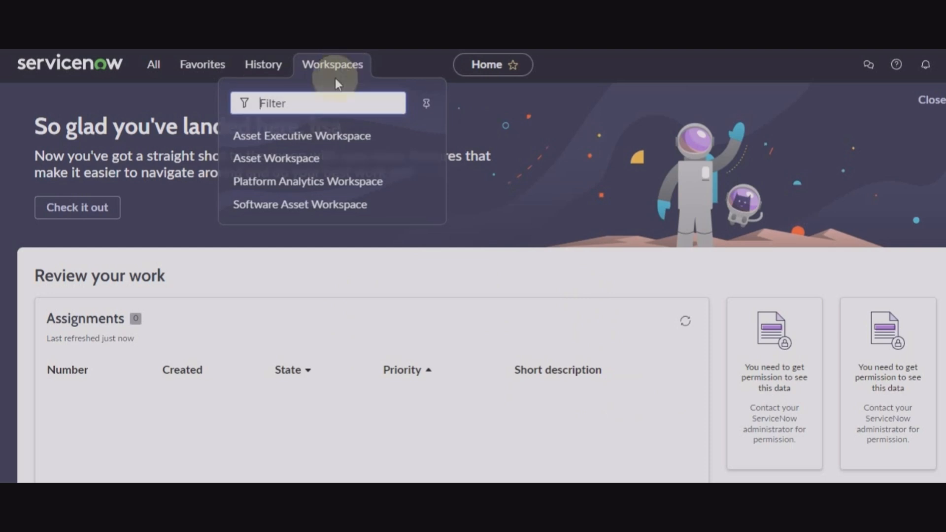
left_click(314, 160)
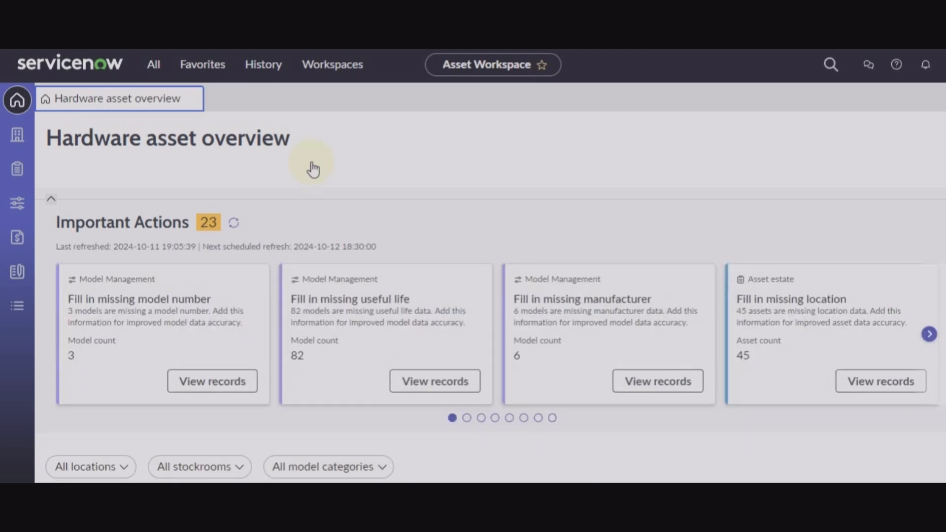
scroll(313, 169, "down", 5)
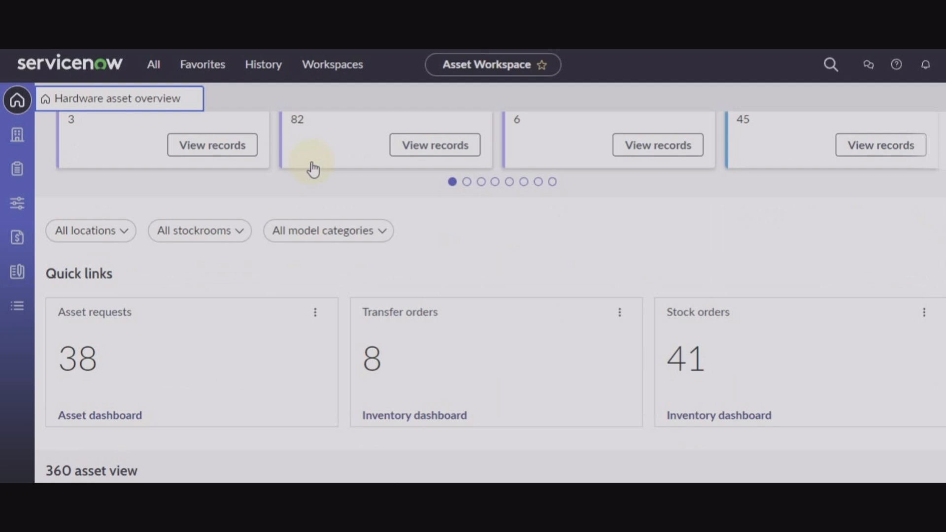
scroll(313, 169, "up", 2)
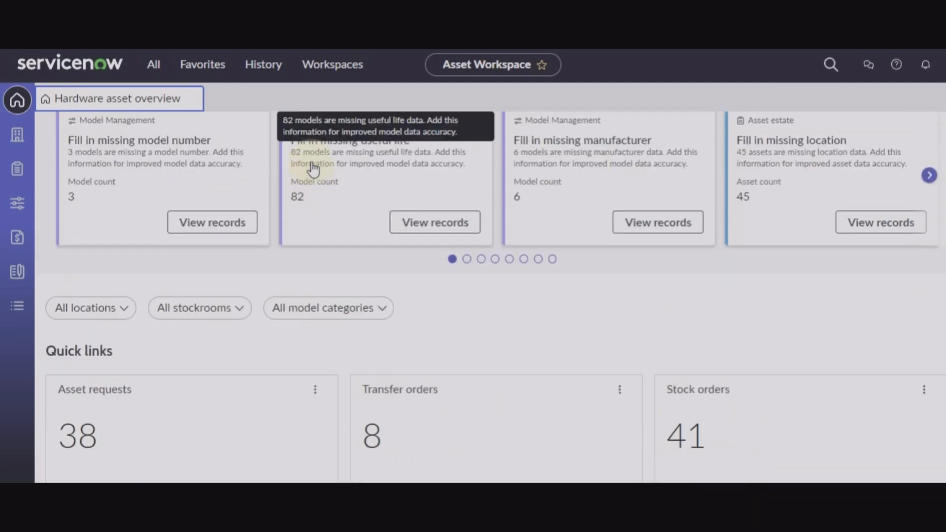
scroll(313, 165, "up", 2)
left_click(154, 65)
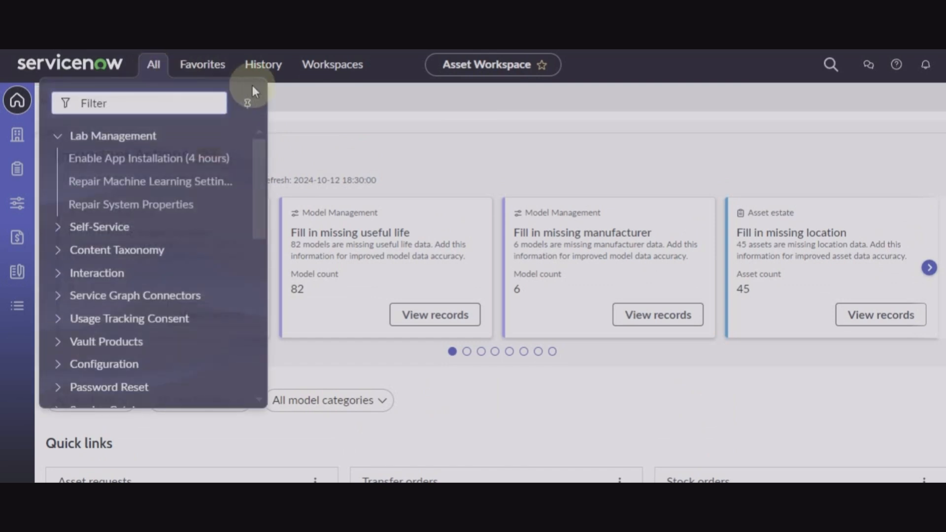
left_click(248, 106)
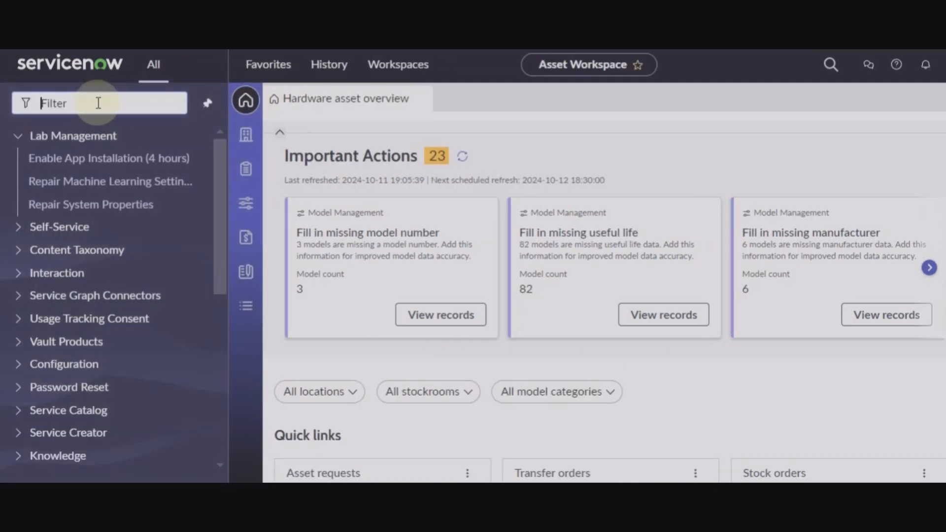
left_click(23, 139)
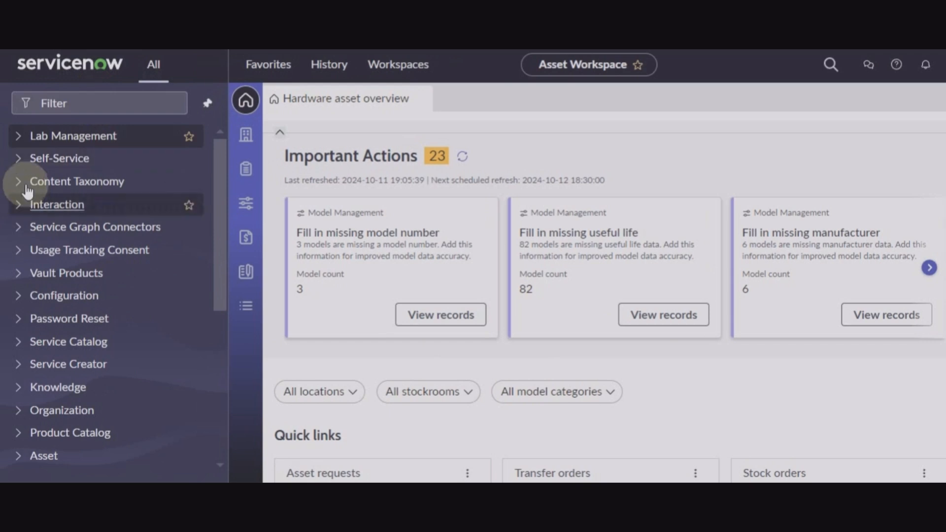
left_click(25, 240)
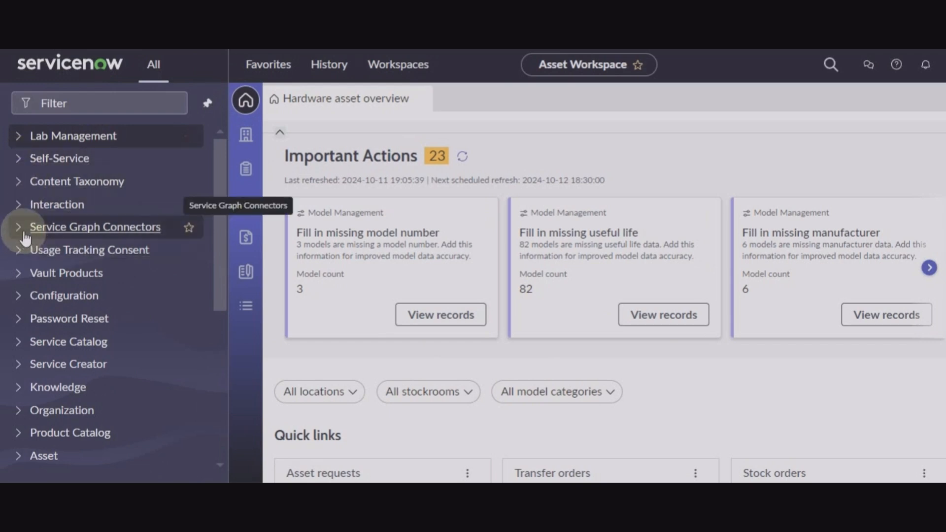
left_click(25, 236)
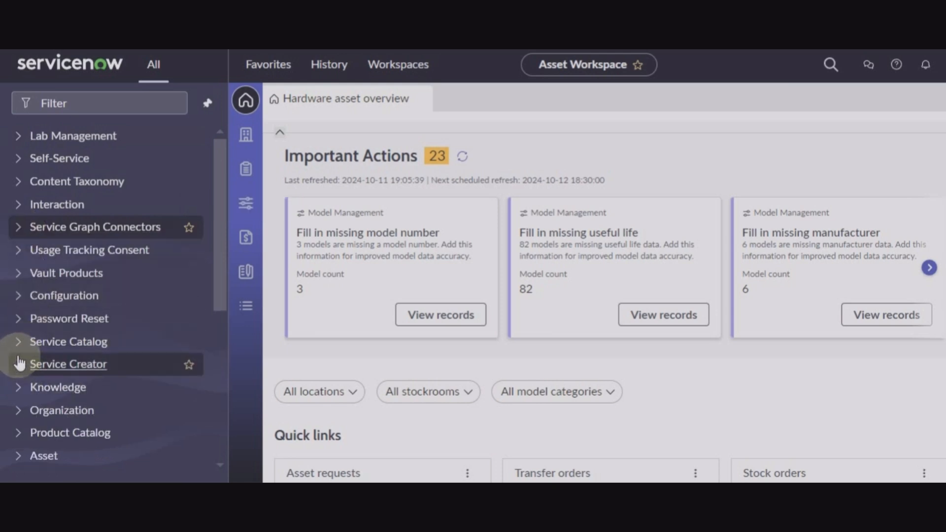
scroll(20, 367, "down", 2)
scroll(18, 362, "down", 1)
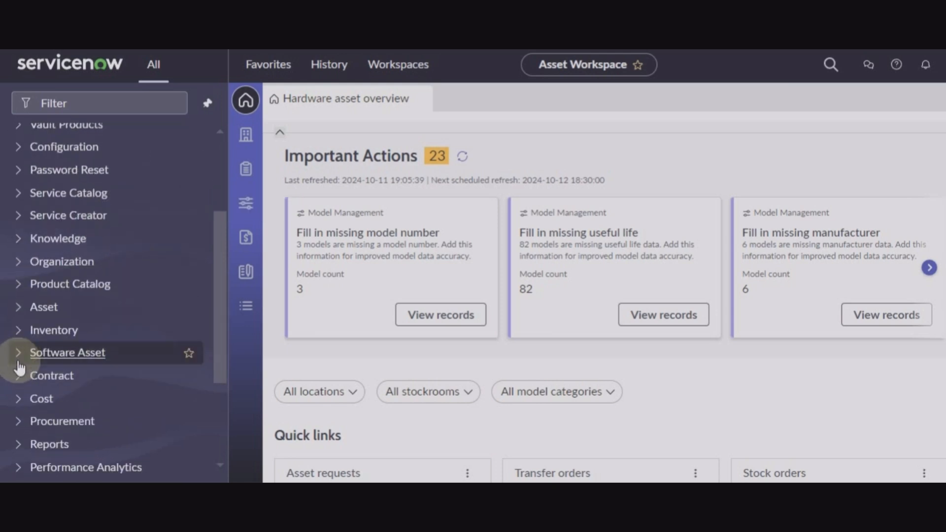
left_click(20, 359)
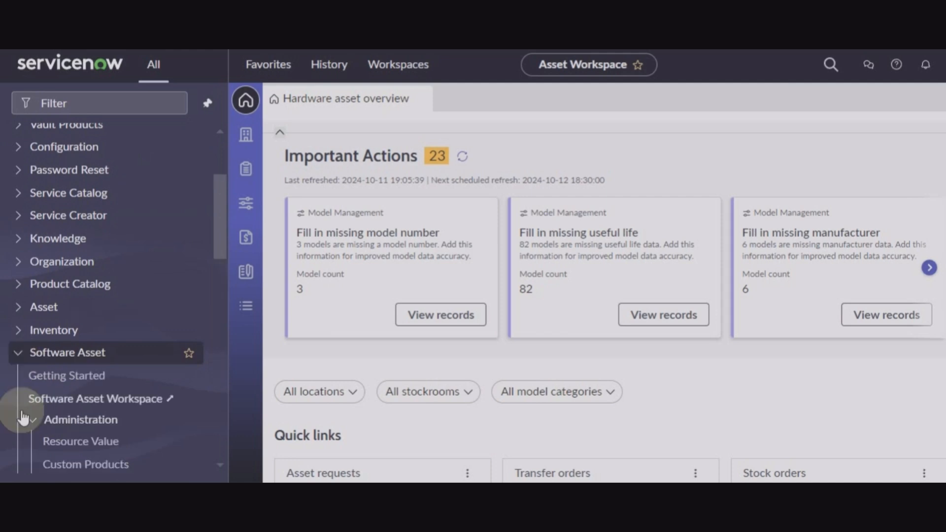
scroll(21, 419, "down", 5)
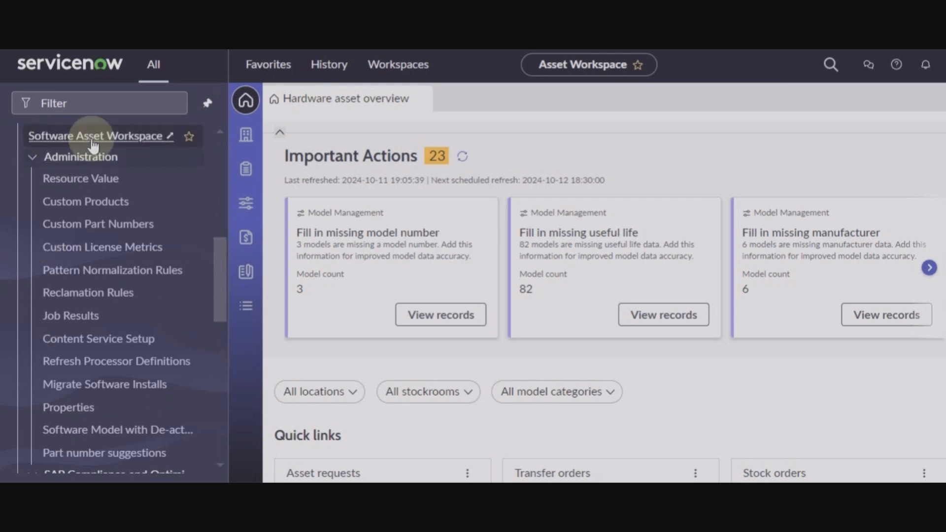
scroll(61, 271, "down", 2)
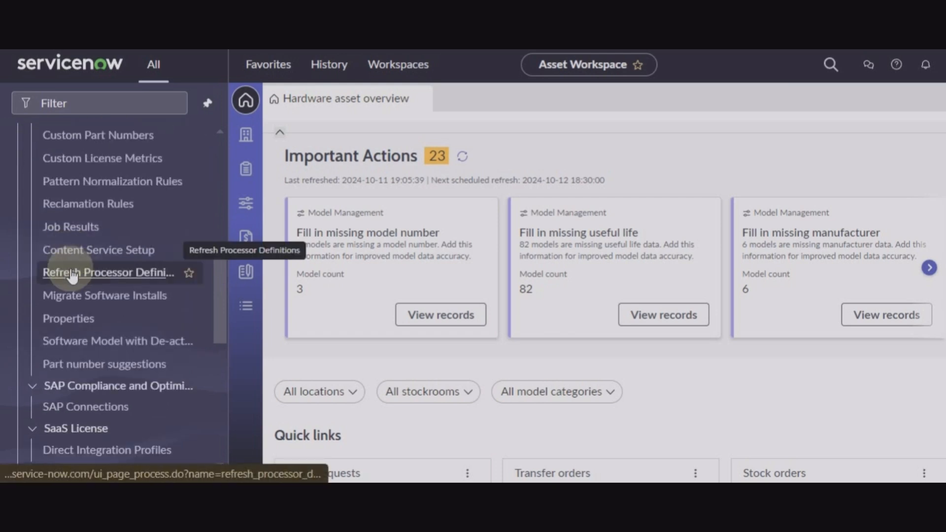
scroll(72, 274, "down", 2)
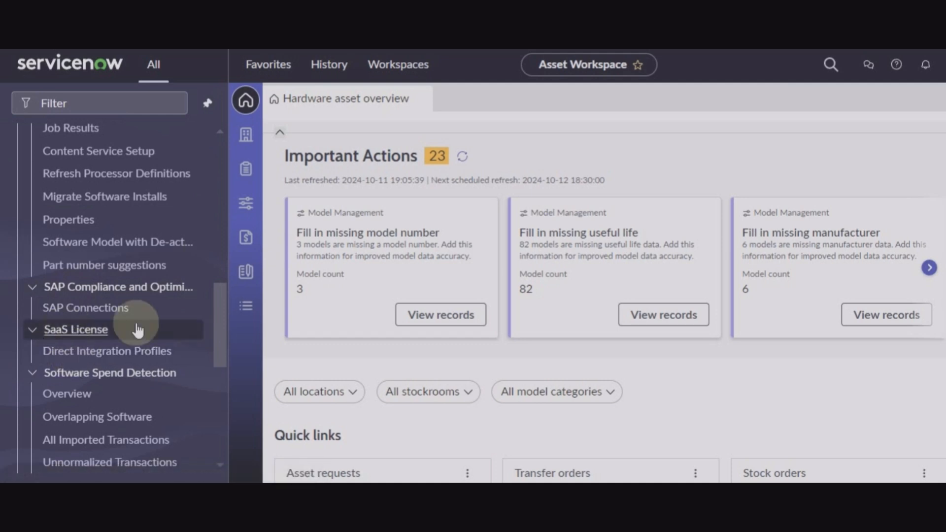
scroll(137, 327, "down", 2)
scroll(30, 207, "up", 7)
left_click(19, 195)
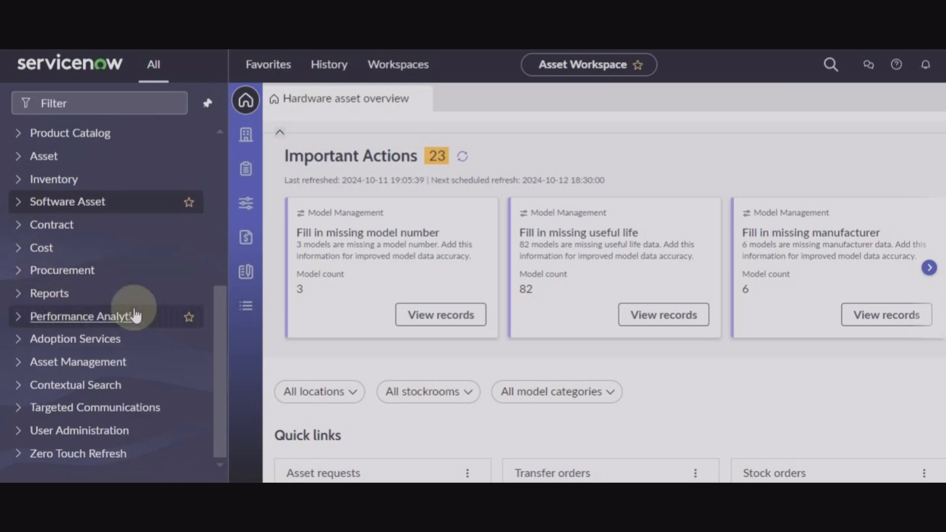
left_click(22, 301)
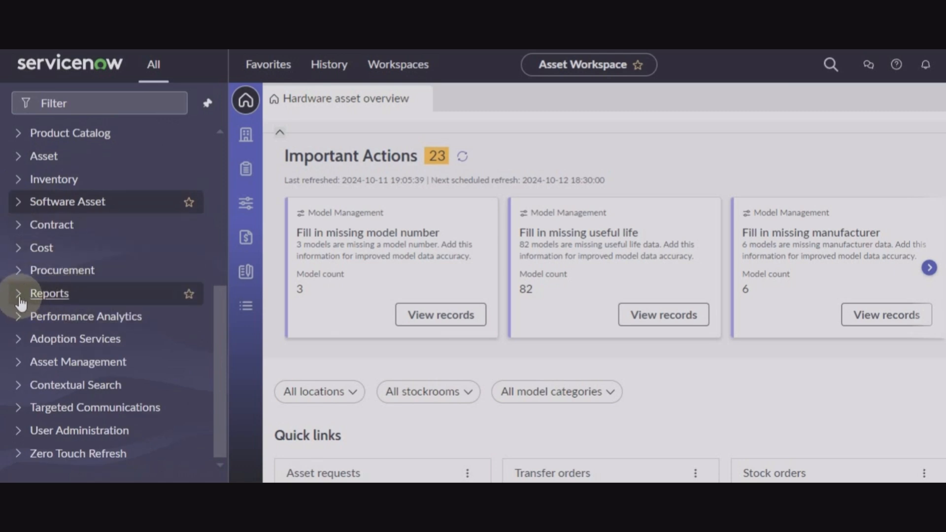
left_click(20, 301)
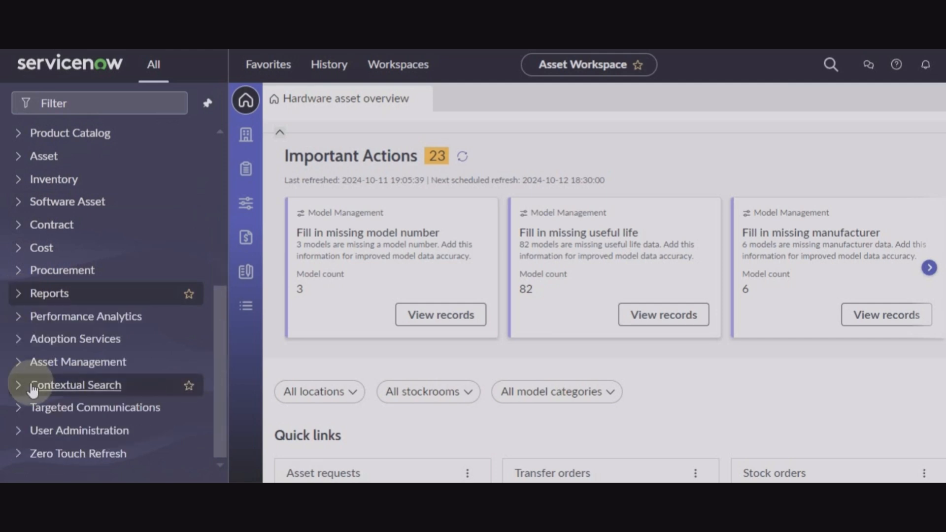
scroll(32, 389, "up", 7)
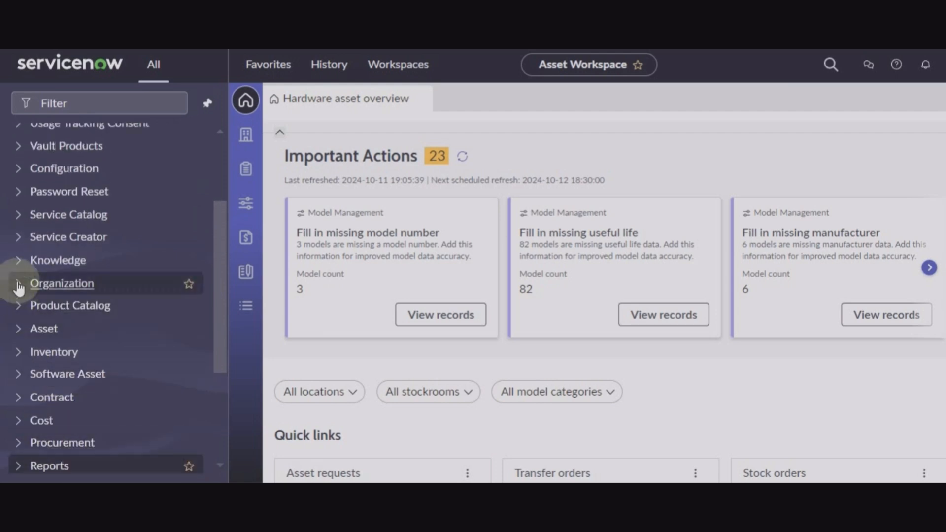
left_click(20, 259)
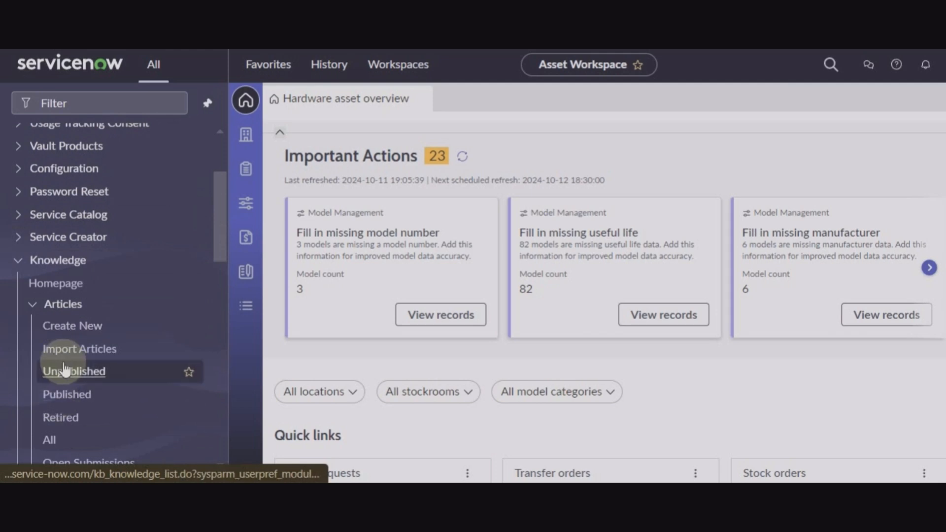
left_click(19, 262)
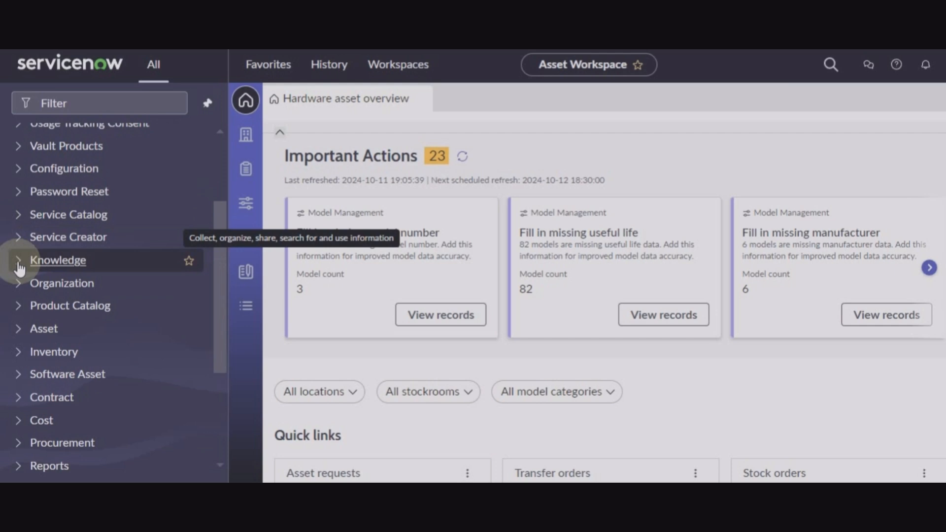
scroll(19, 269, "up", 3)
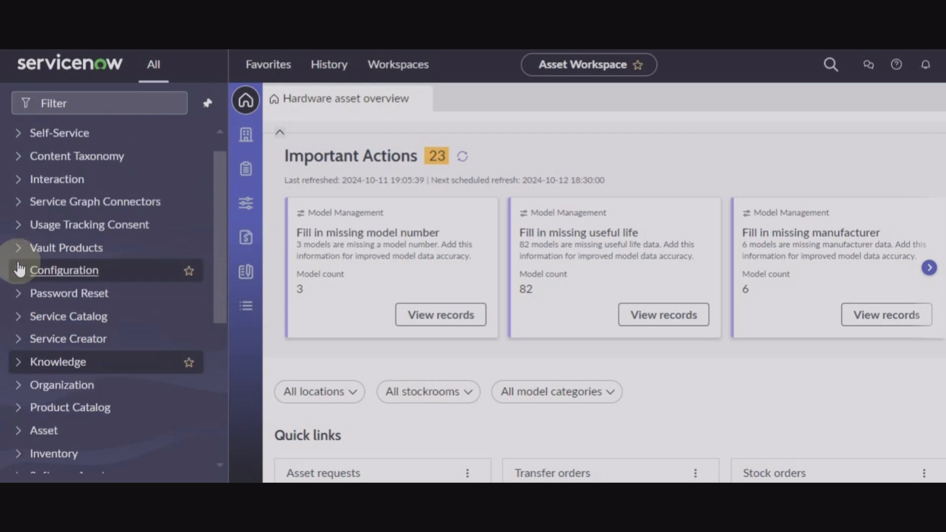
scroll(19, 269, "down", 5)
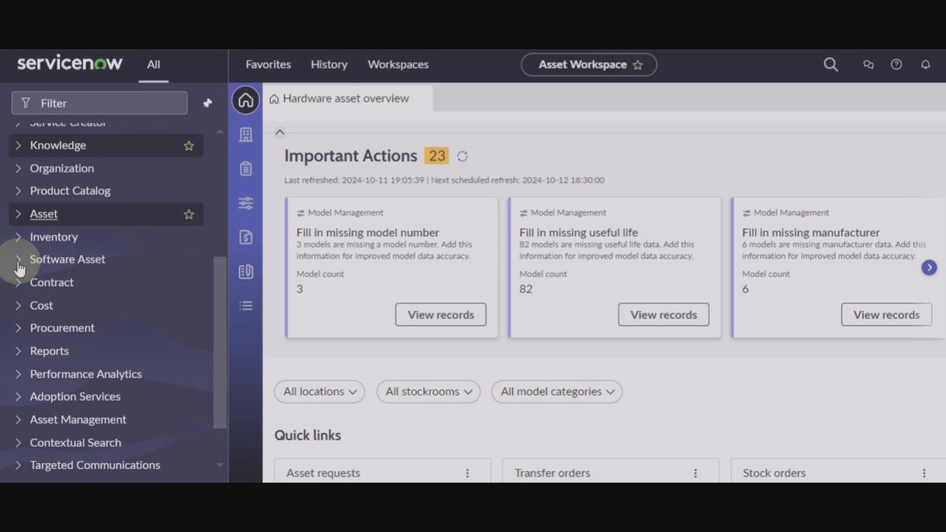
left_click(19, 193)
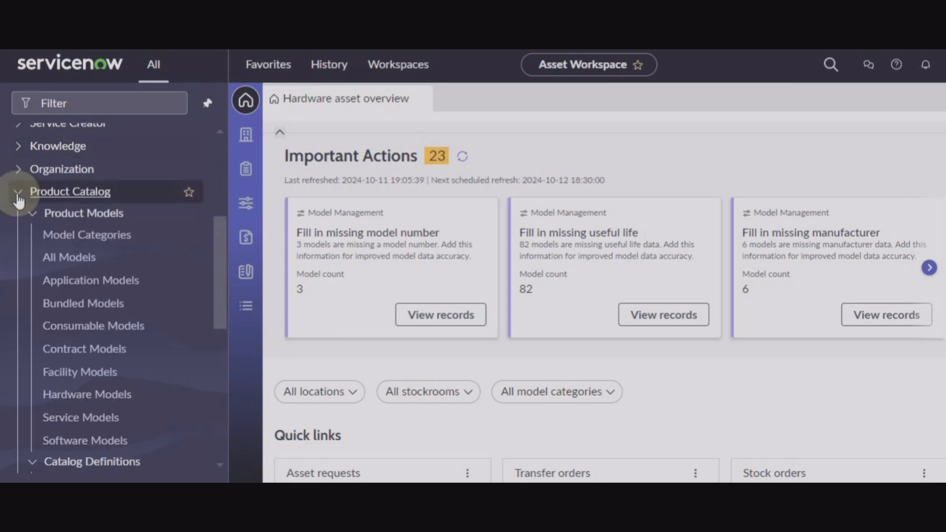
left_click(18, 194)
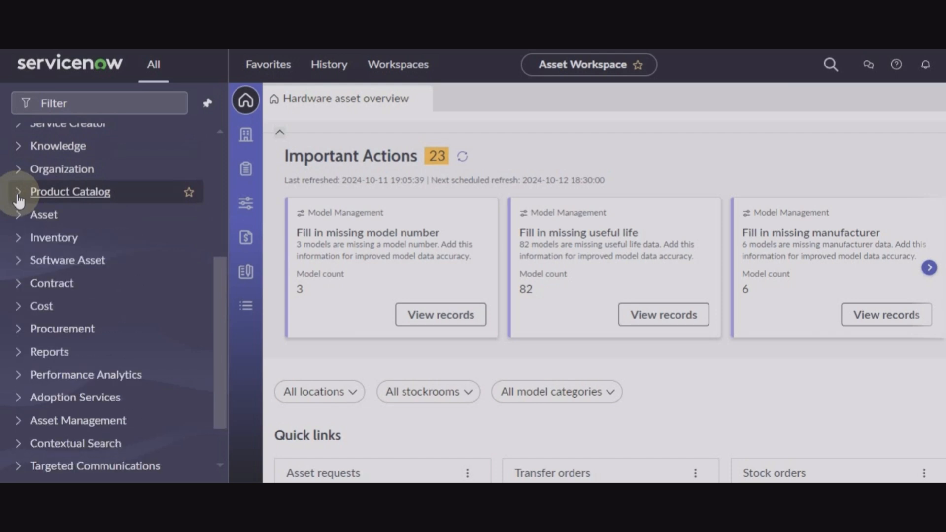
left_click(16, 286)
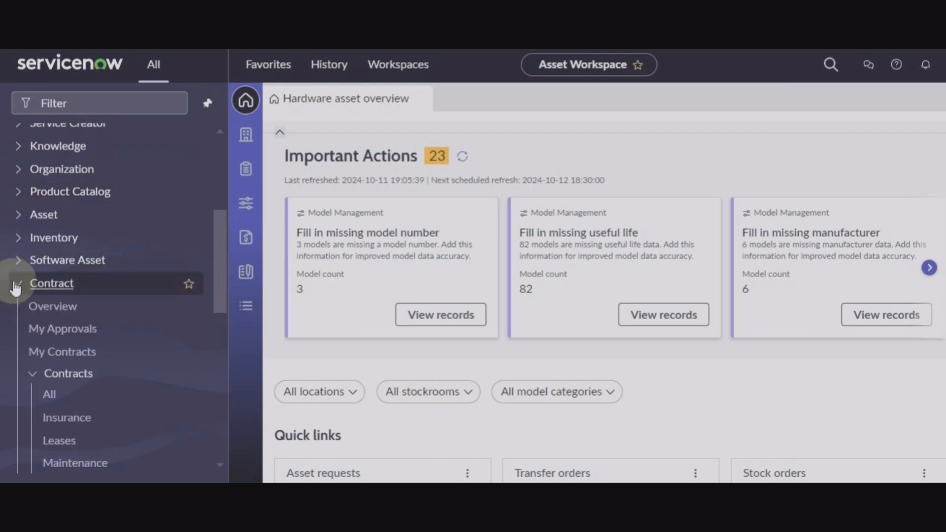
left_click(17, 286)
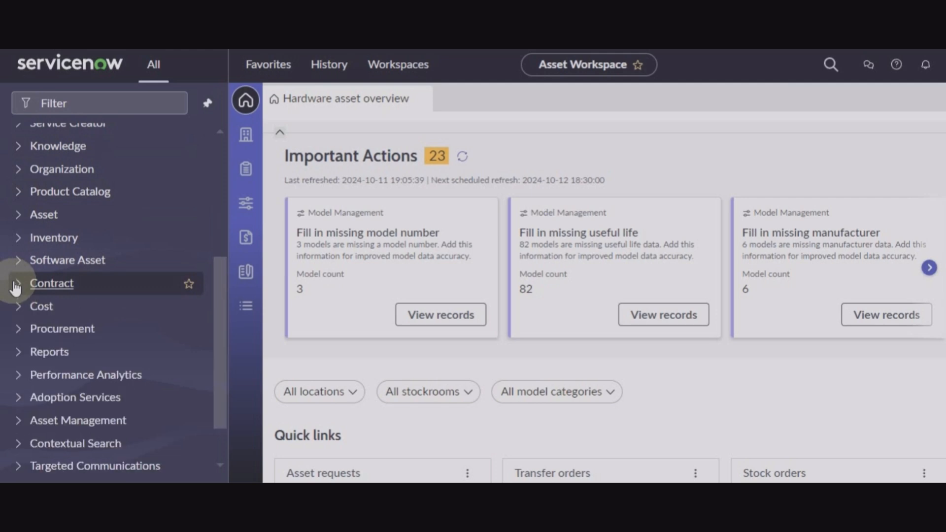
left_click(19, 310)
left_click(18, 309)
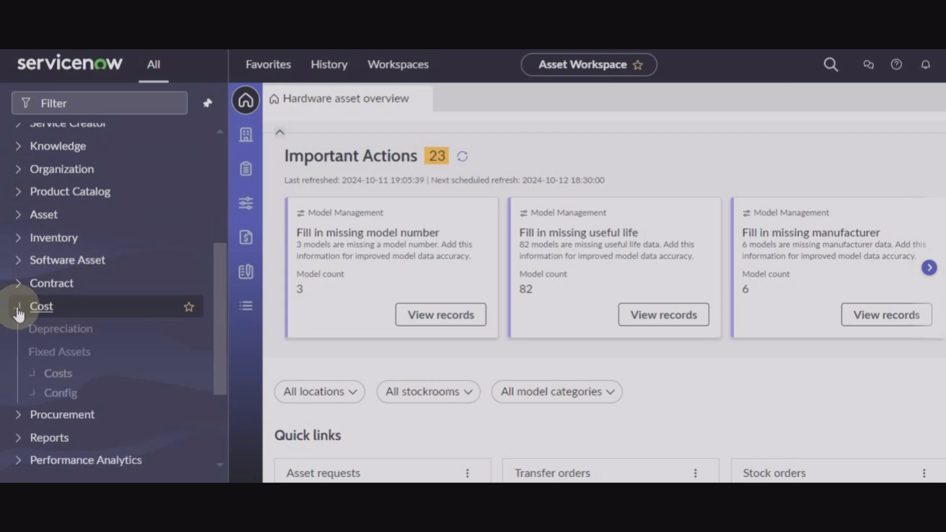
scroll(19, 314, "down", 1)
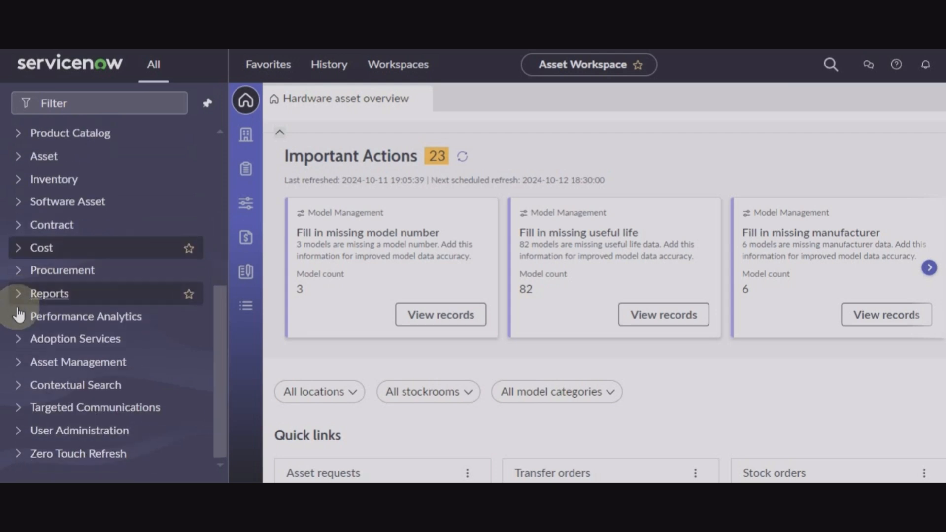
left_click(20, 271)
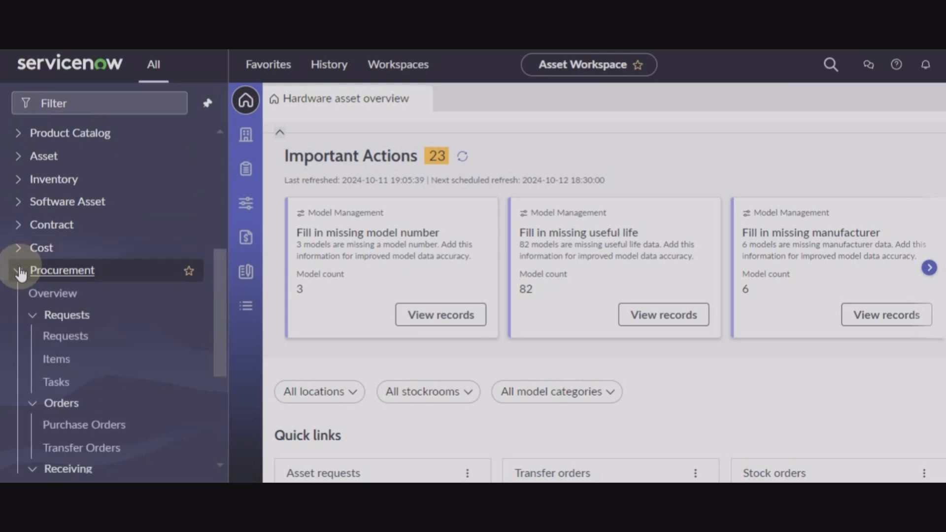
left_click(20, 272)
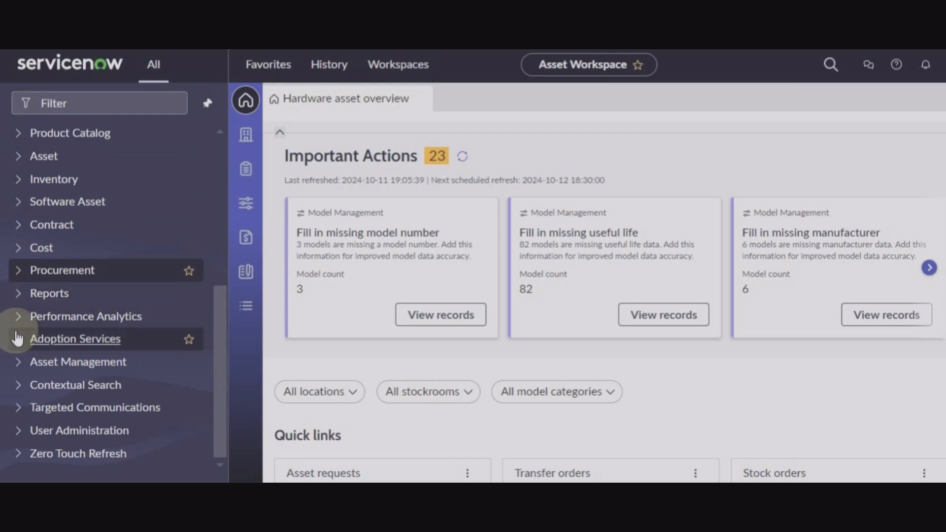
left_click(19, 433)
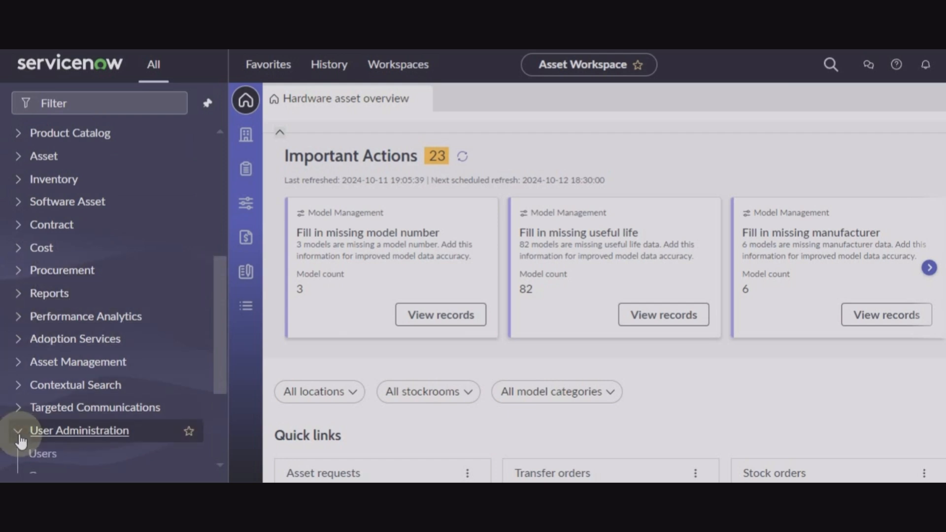
left_click(19, 294)
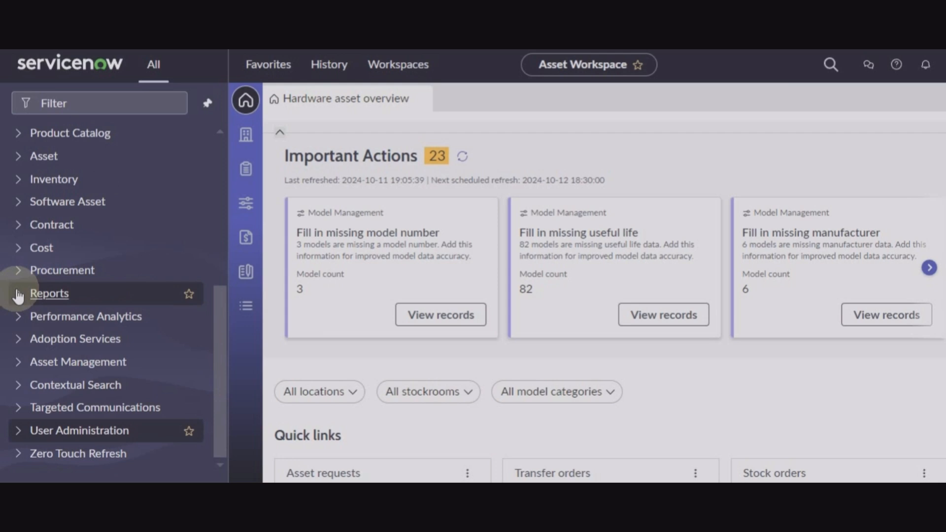
scroll(432, 146, "up", 1)
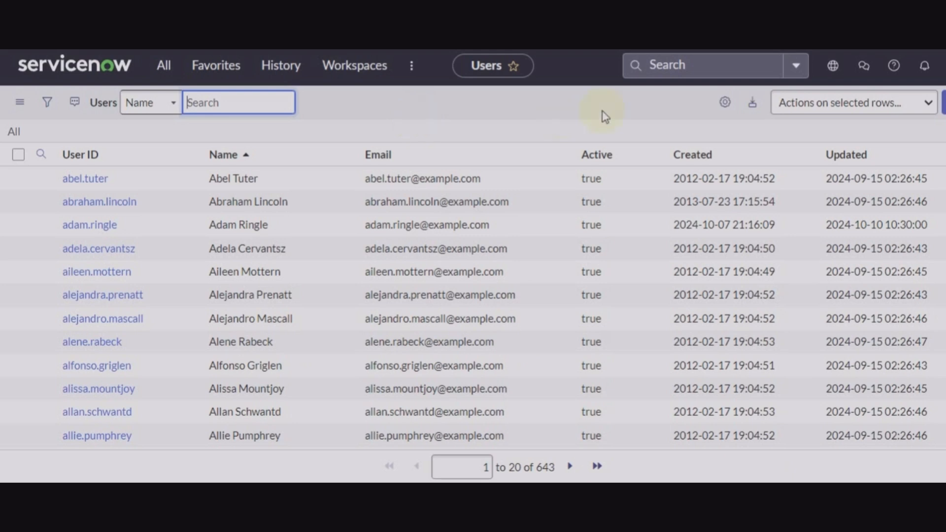
Start a new user record and enter the user's ID, first name and last name.
left_click(945, 103)
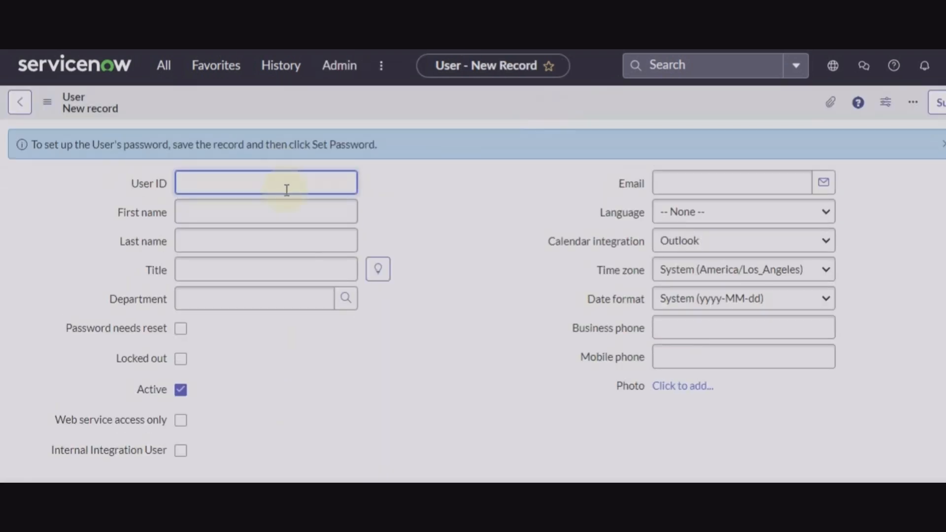
left_click(287, 215)
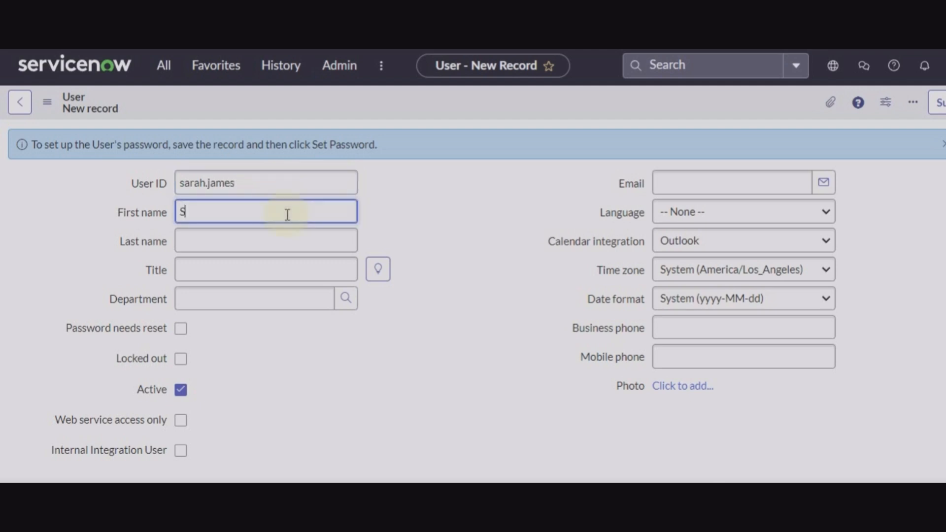
left_click(289, 242)
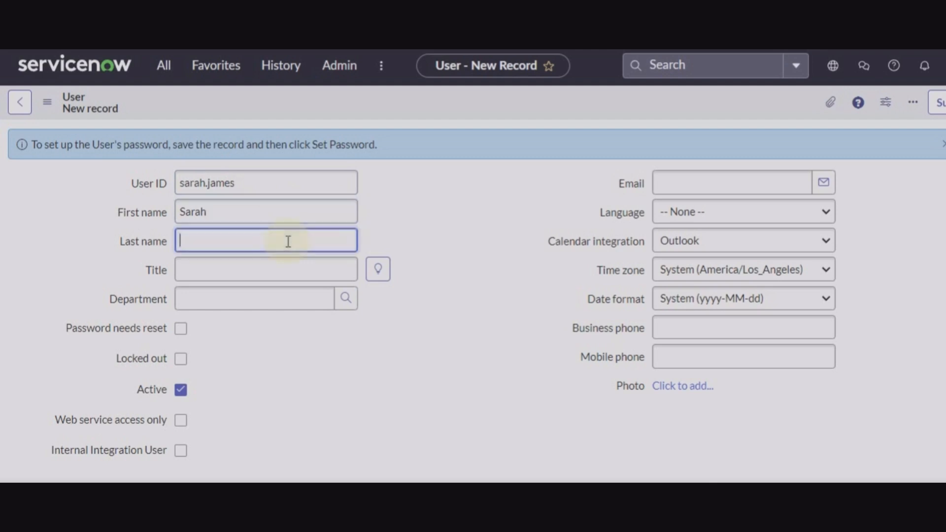
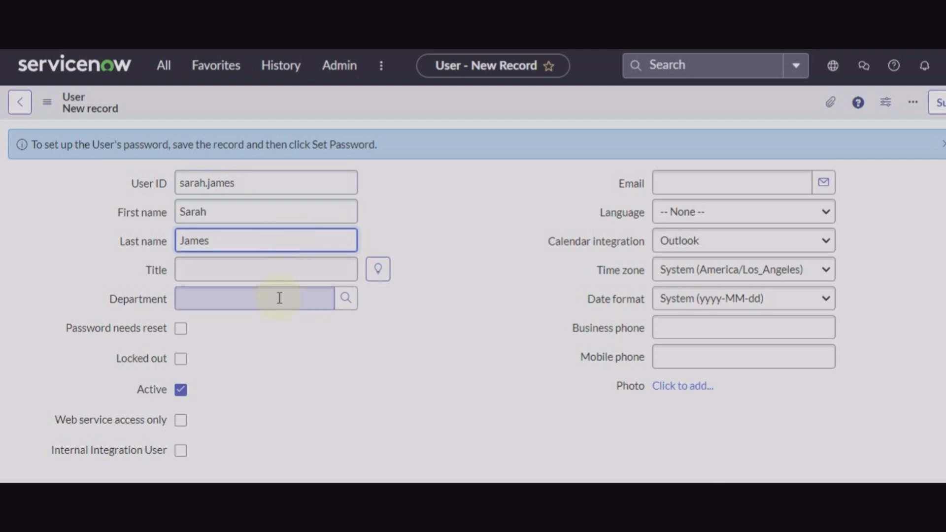
Set the title to 'Software Asset Administrator' and save the user record.
left_click(284, 266)
type("Software Asset Administrator")
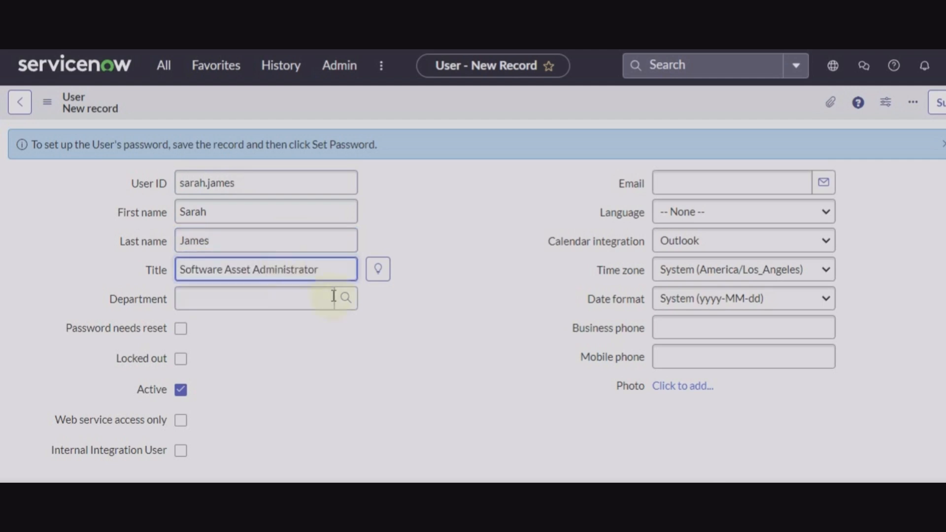
scroll(338, 321, "down", 1)
scroll(343, 323, "down", 2)
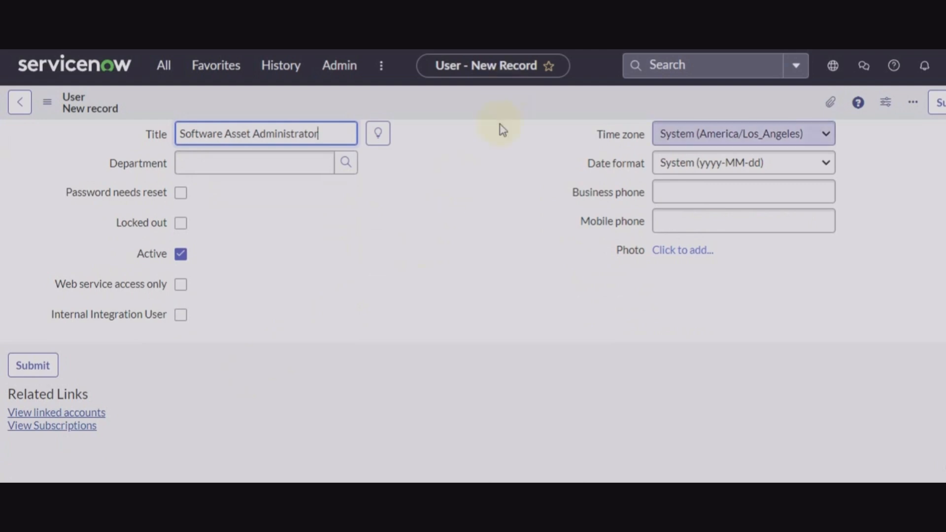
right_click(516, 109)
left_click(559, 120)
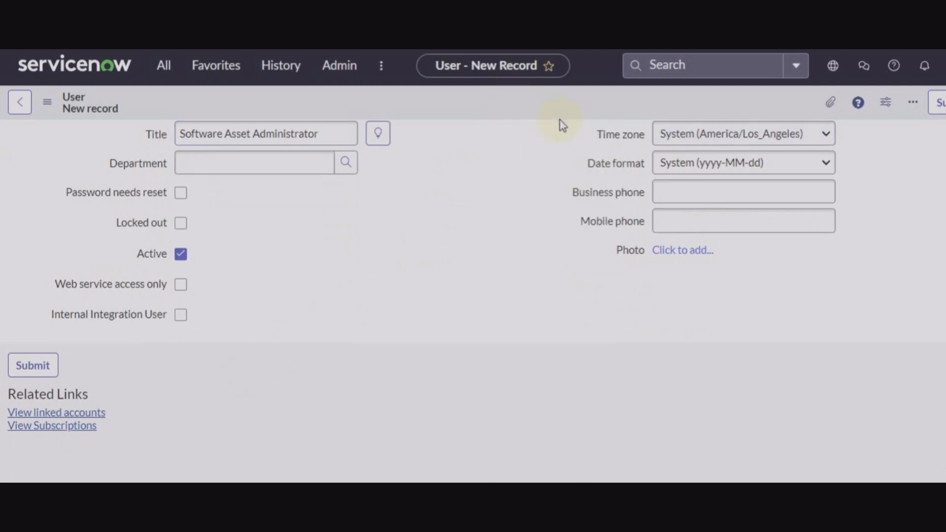
scroll(532, 401, "down", 8)
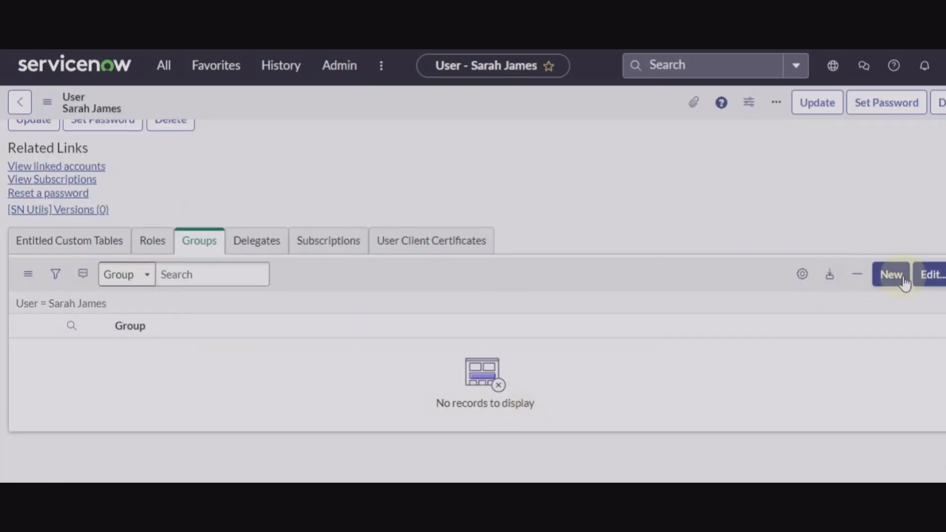
Create and save a group named 'Software Asset Administrators' containing the new user.
left_click(891, 274)
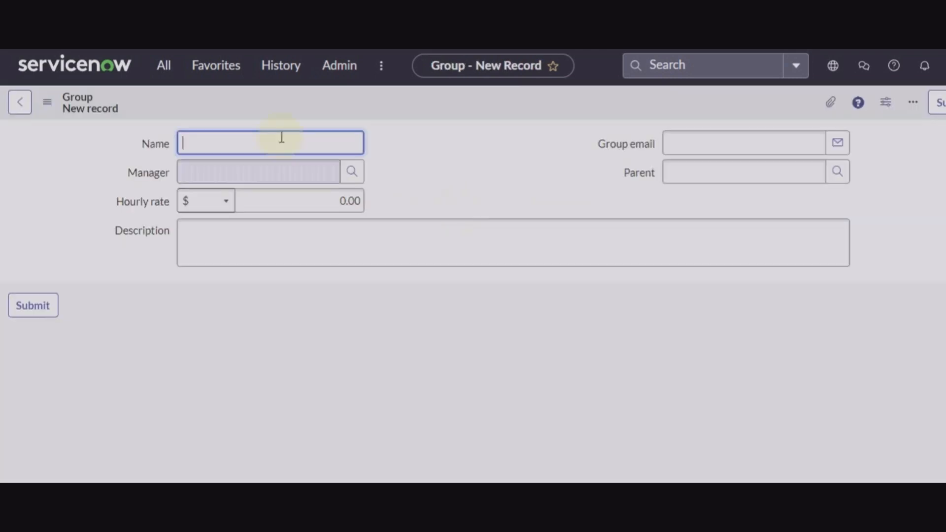
type("Software Asset Administrator")
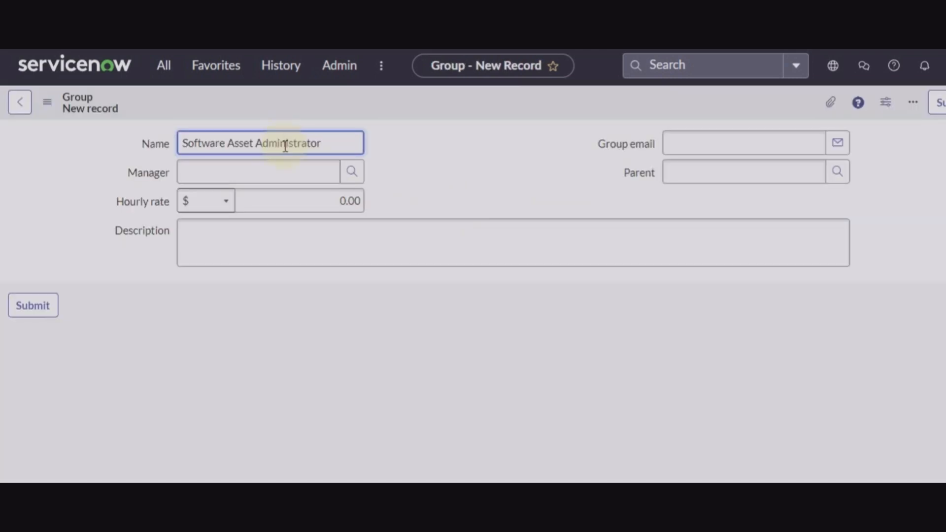
right_click(344, 106)
left_click(376, 113)
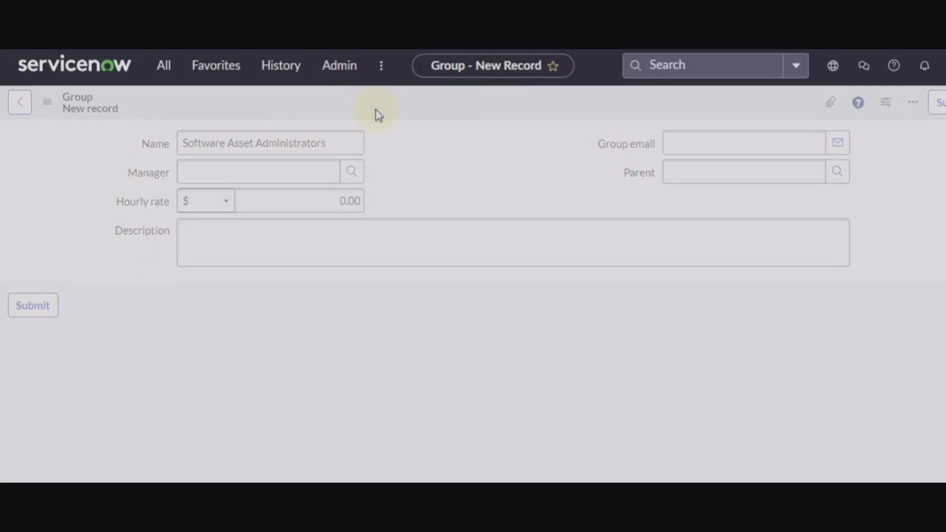
scroll(416, 340, "down", 3)
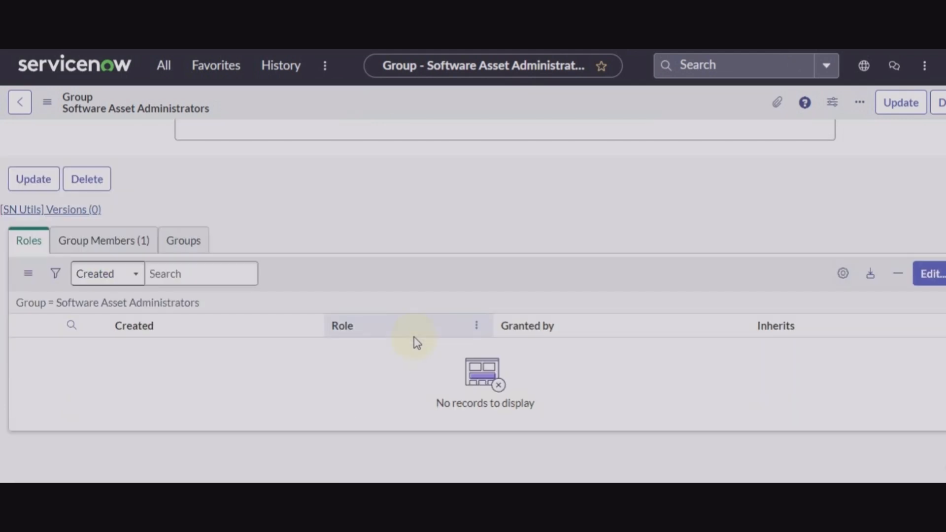
Add the sam_user role to the group's Roles List and save it.
left_click(917, 278)
left_click(277, 283)
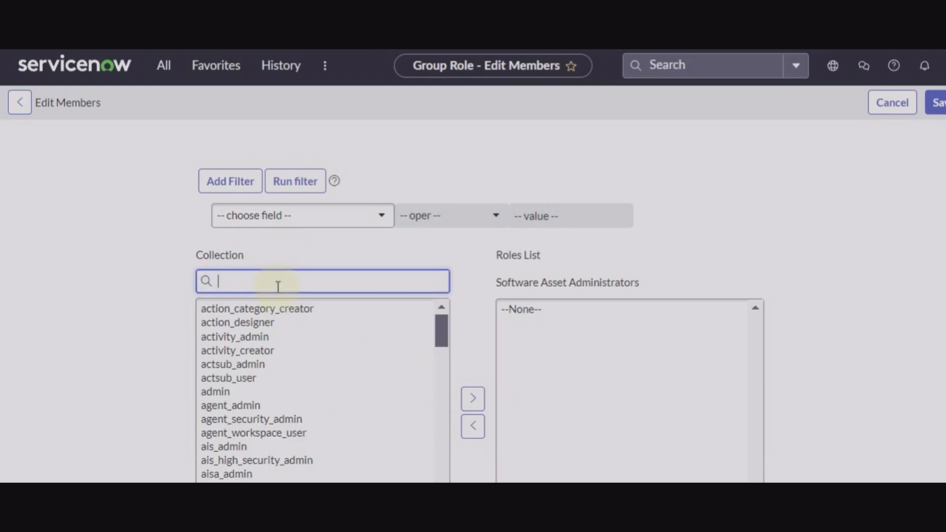
type("sam")
left_click(222, 366)
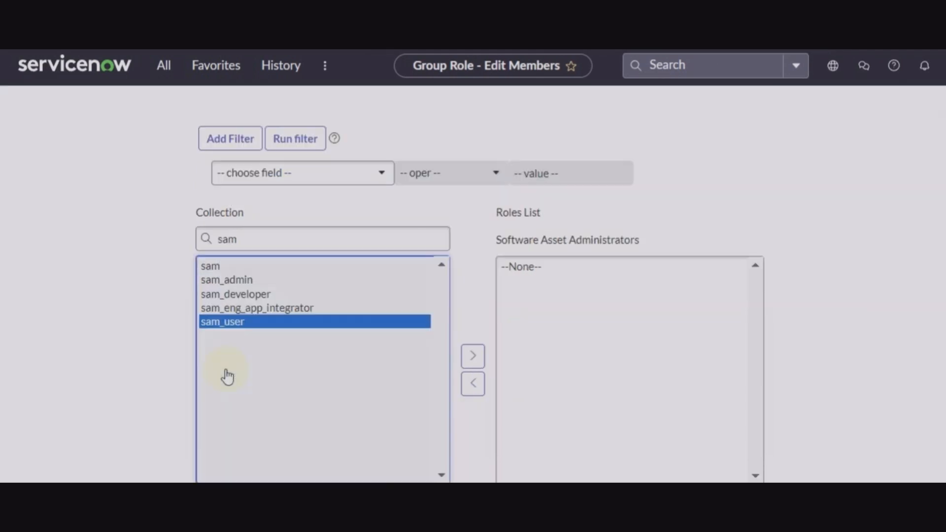
left_click(473, 357)
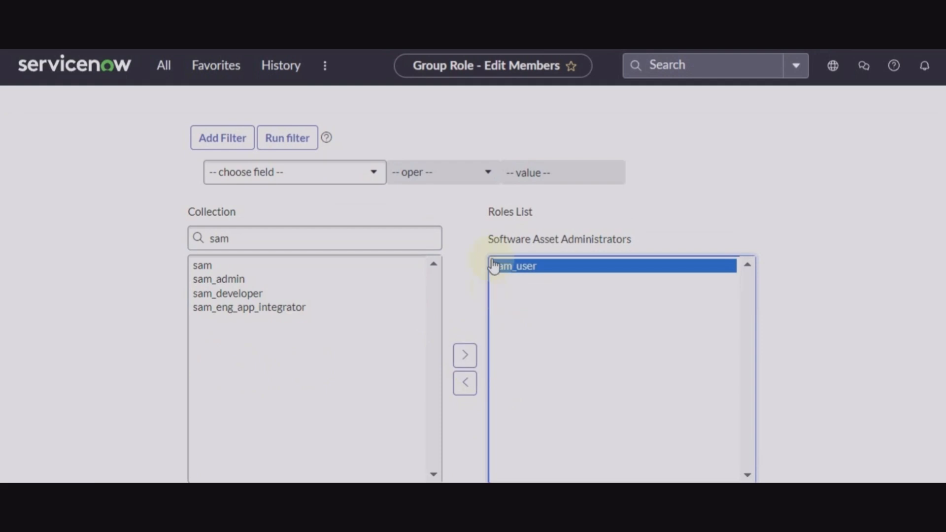
scroll(493, 264, "down", 2)
left_click(505, 423)
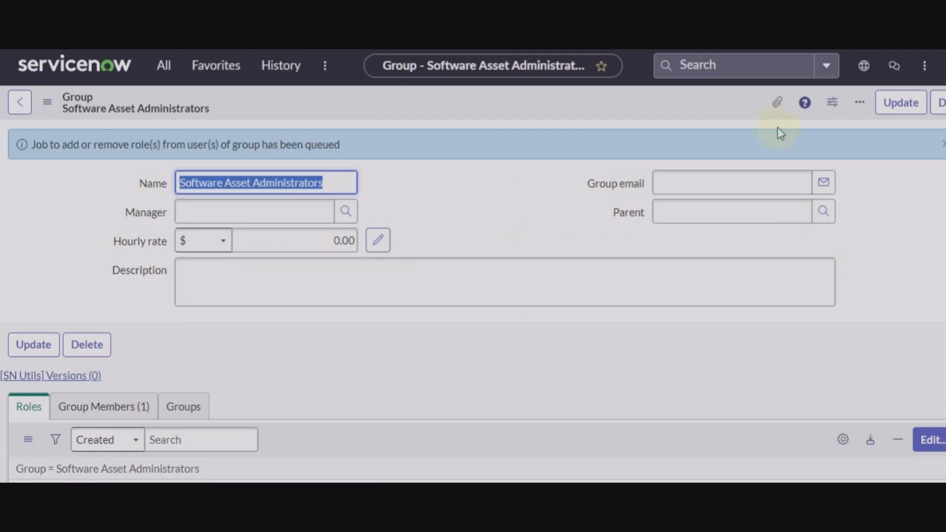
Update the group and view the member user's Roles list.
left_click(902, 105)
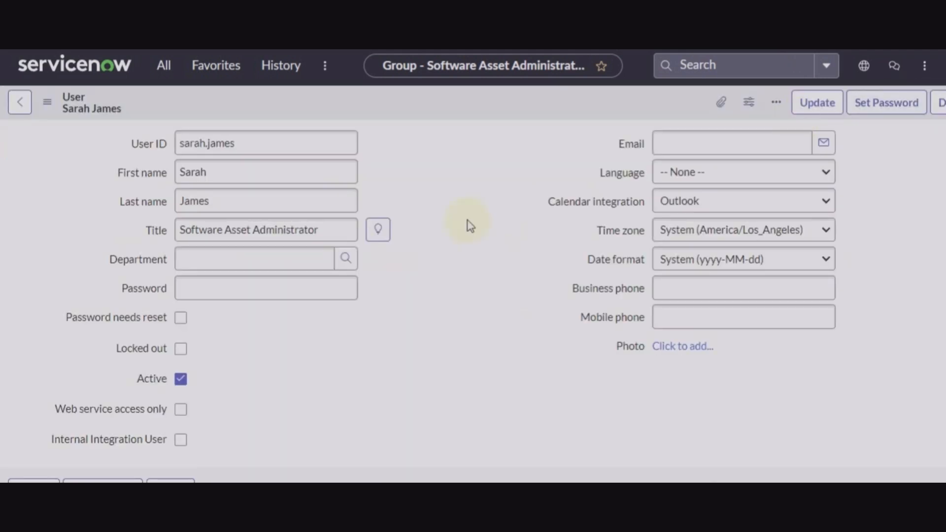
scroll(365, 435, "down", 6)
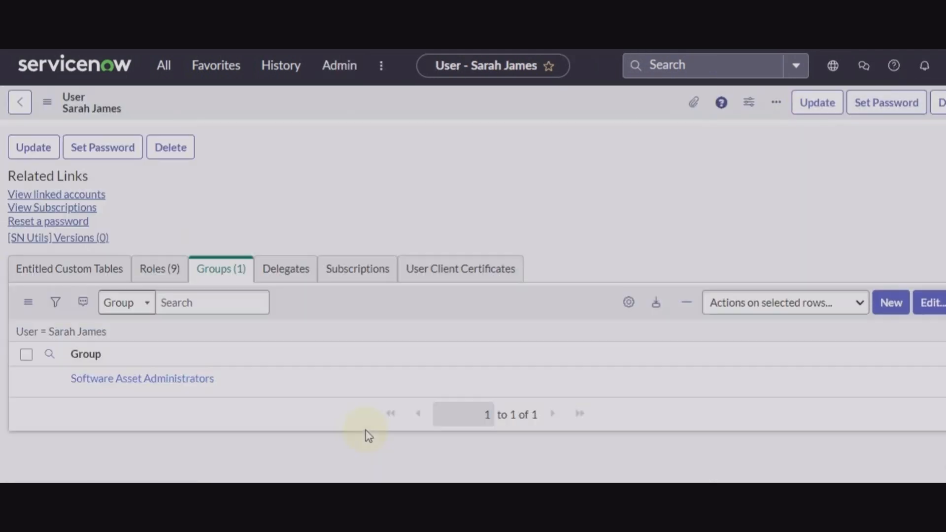
left_click(164, 281)
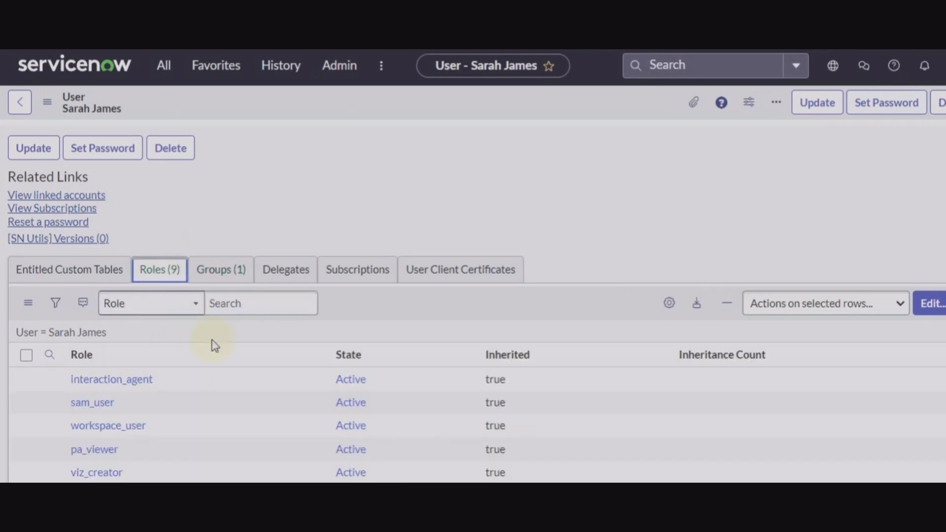
Review the user's 9 roles, including inherited sam_user, then update the user record.
scroll(219, 360, "down", 4)
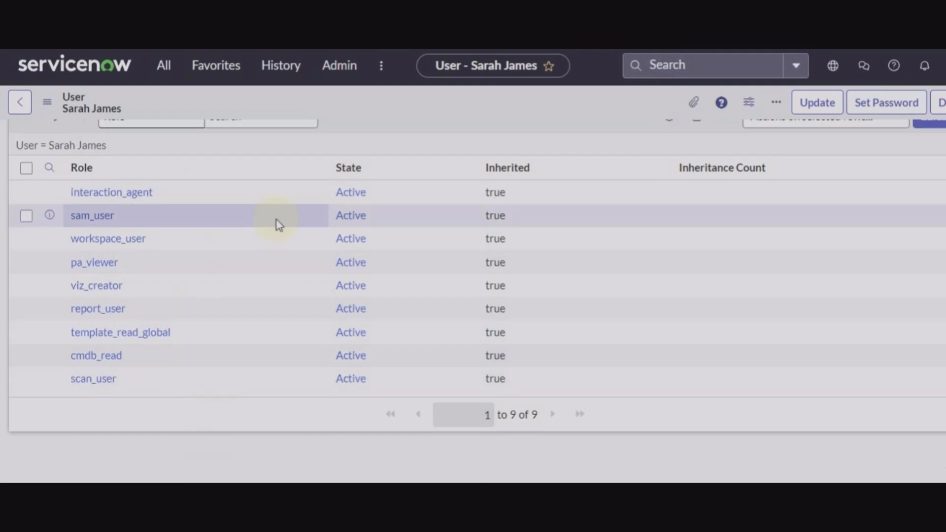
scroll(275, 221, "up", 4)
scroll(274, 222, "down", 4)
scroll(306, 220, "up", 10)
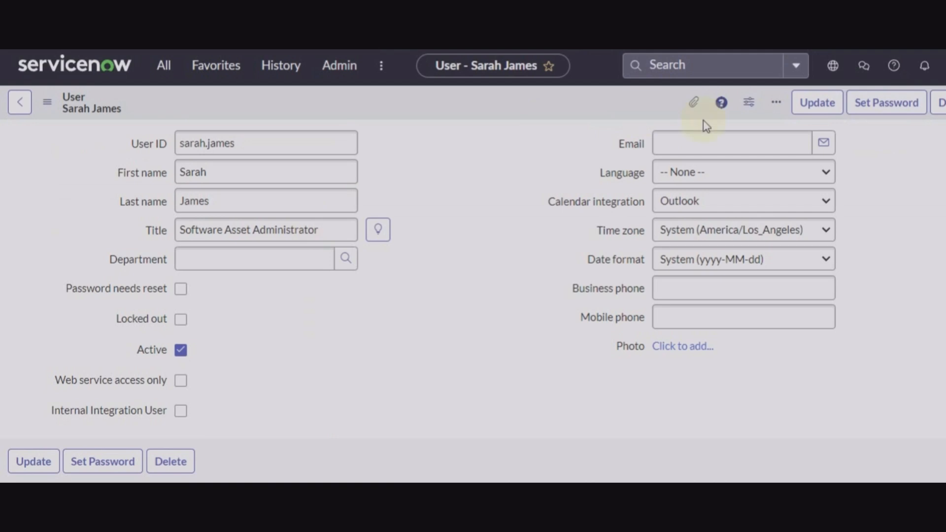
left_click(822, 112)
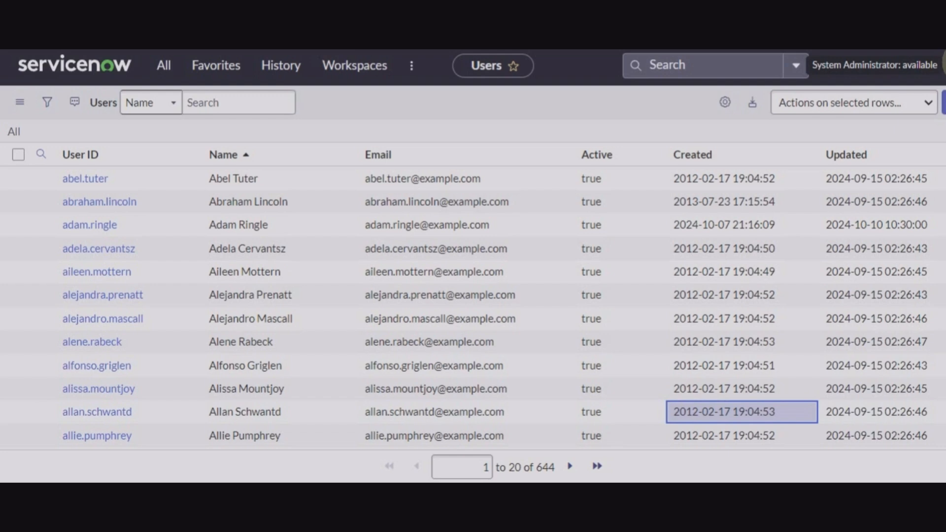
Impersonate the new Software Asset Administrator user, found by searching their first name.
left_click(942, 64)
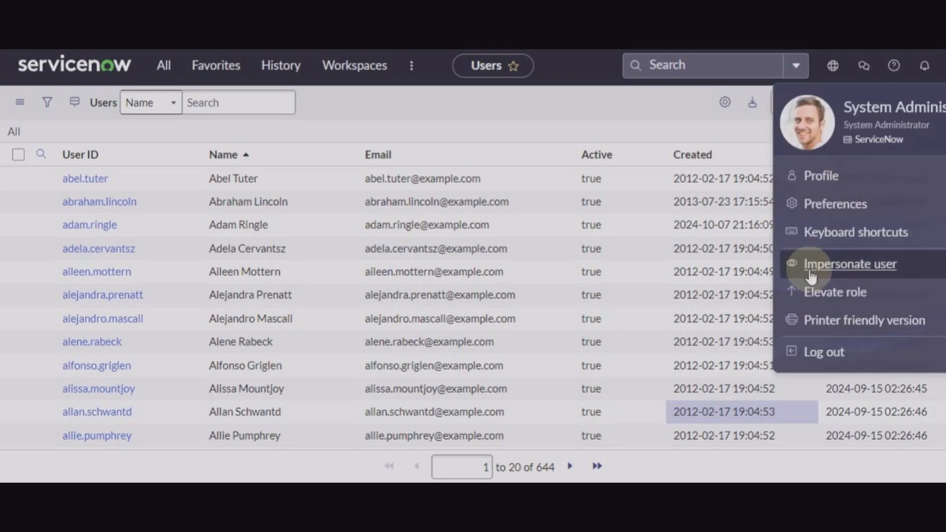
left_click(812, 277)
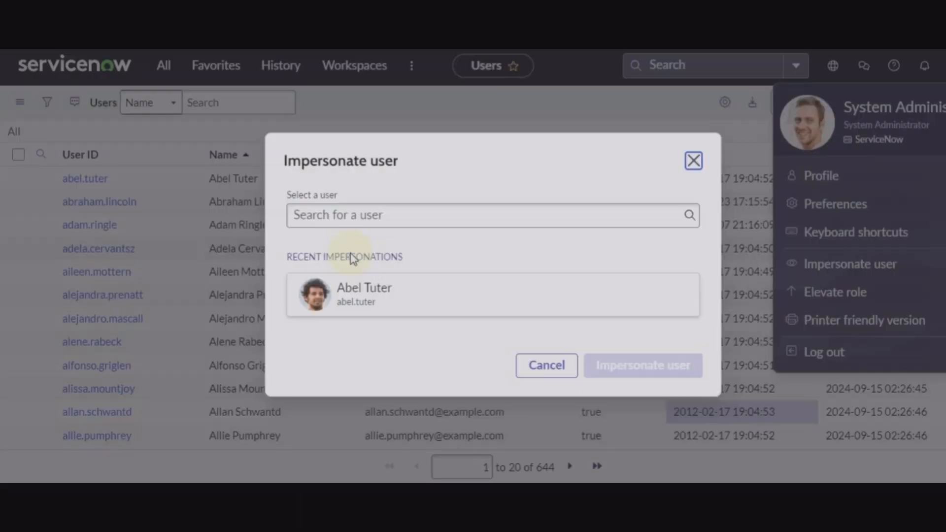
left_click(416, 210)
type("sarah")
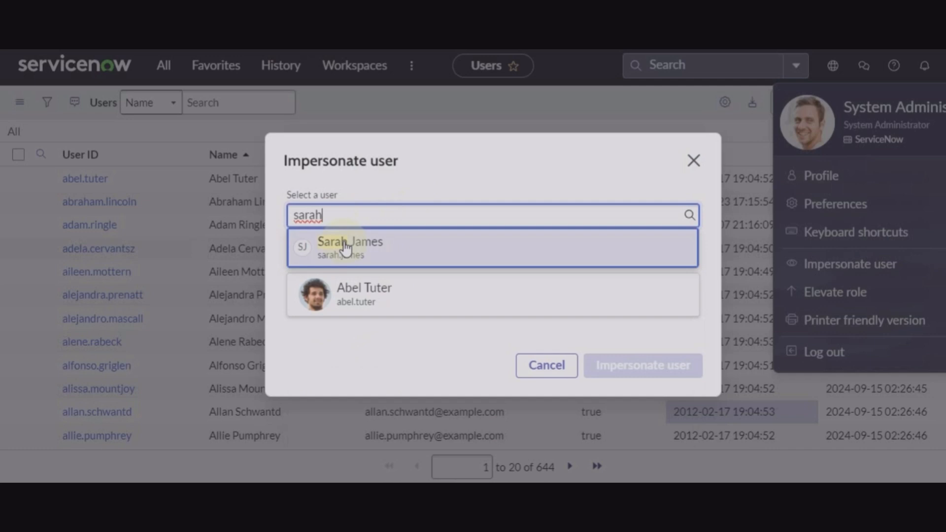
left_click(346, 249)
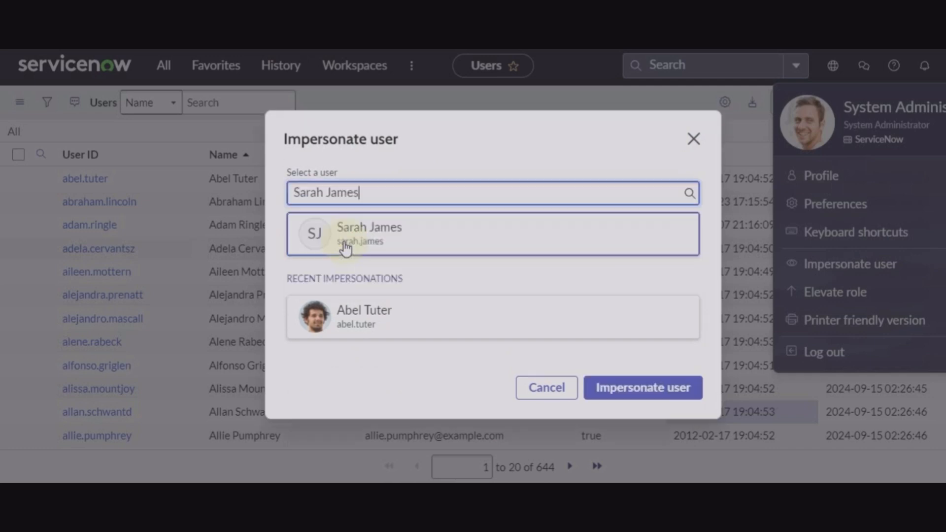
left_click(624, 397)
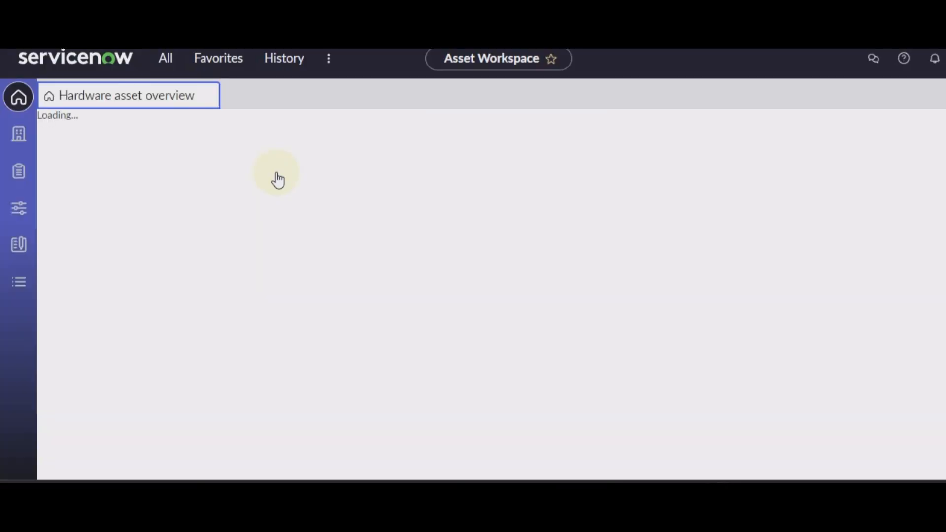
Dock the full application navigator open beside the Asset Workspace page.
left_click(164, 58)
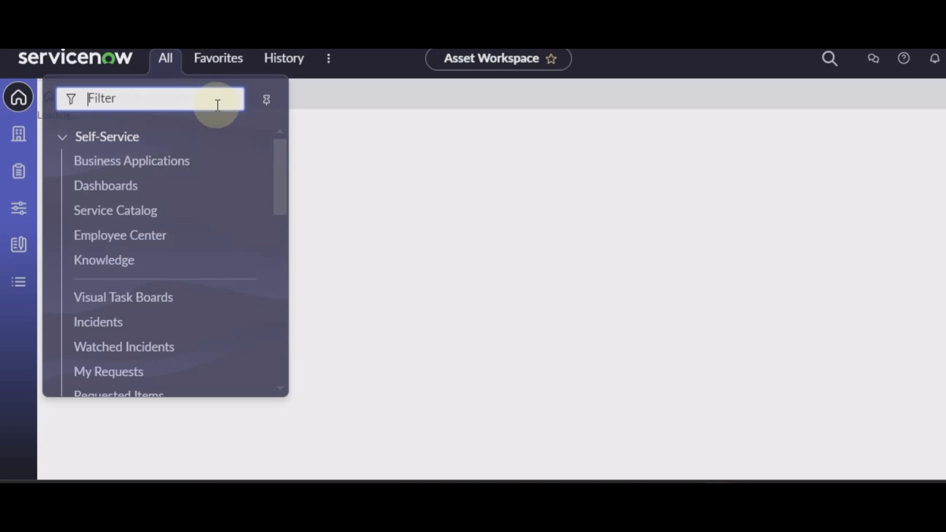
left_click(267, 100)
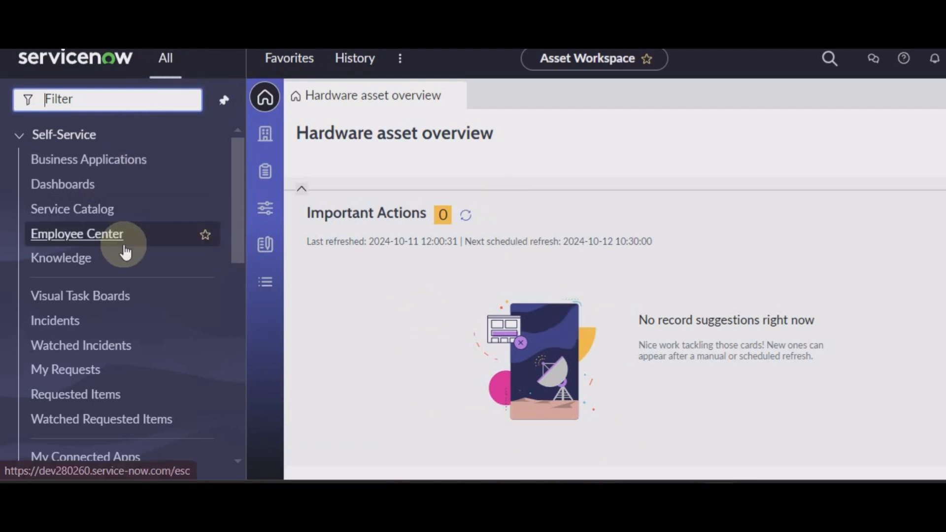
scroll(123, 251, "down", 3)
scroll(122, 249, "up", 3)
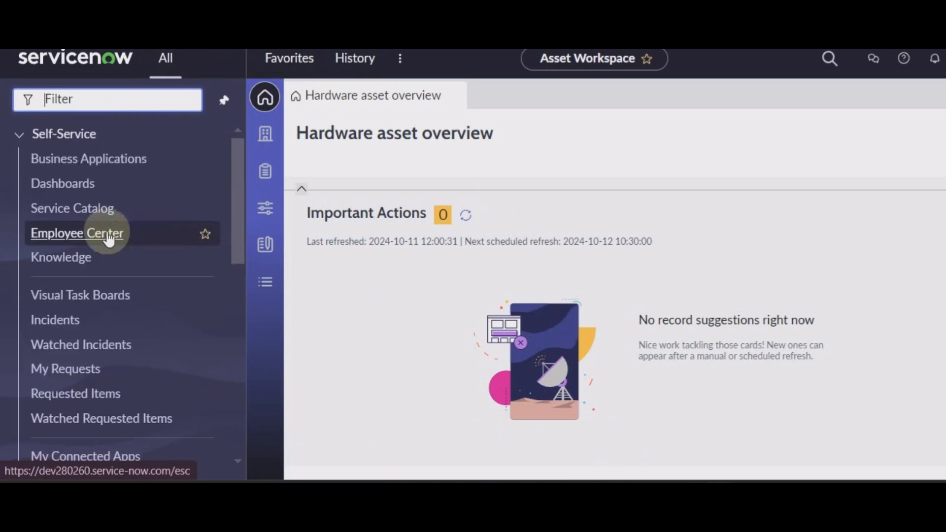
Collapse Self-Service and Performance Analytics, then review and collapse the Software Asset section.
left_click(20, 135)
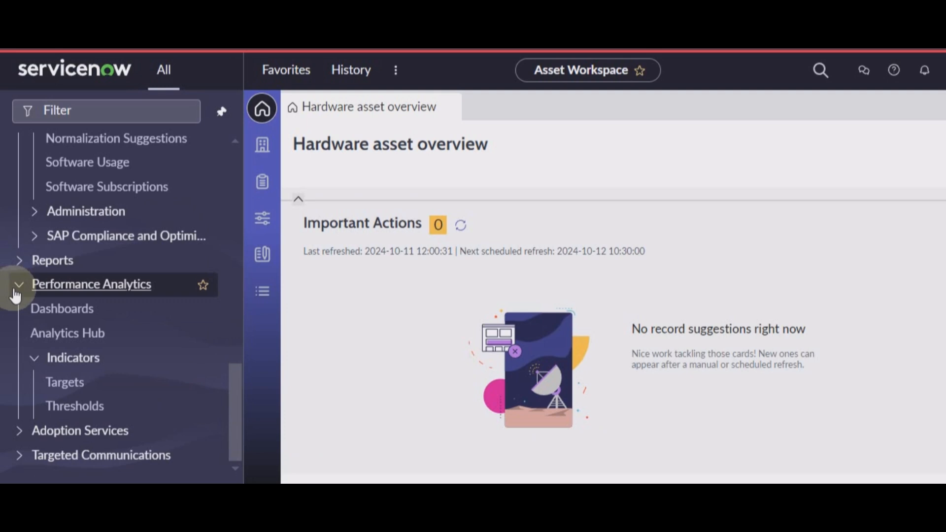
left_click(17, 289)
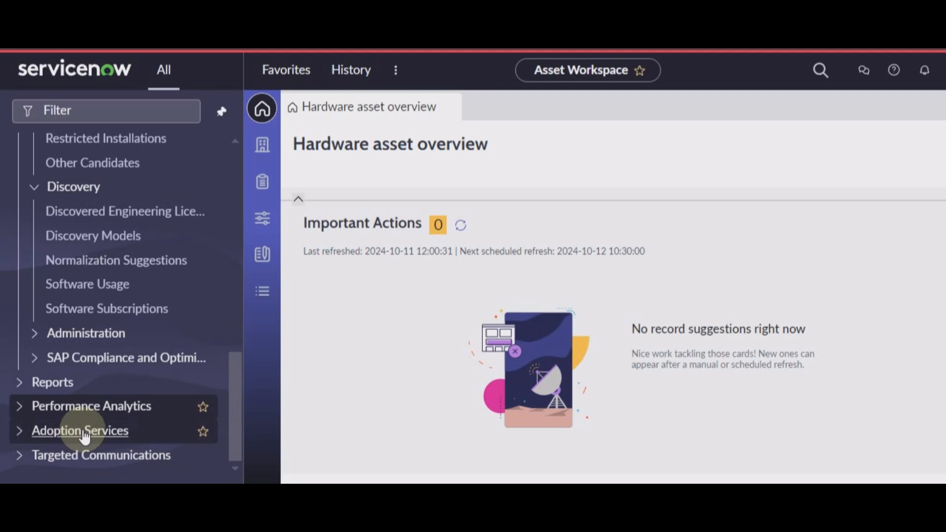
scroll(83, 436, "up", 10)
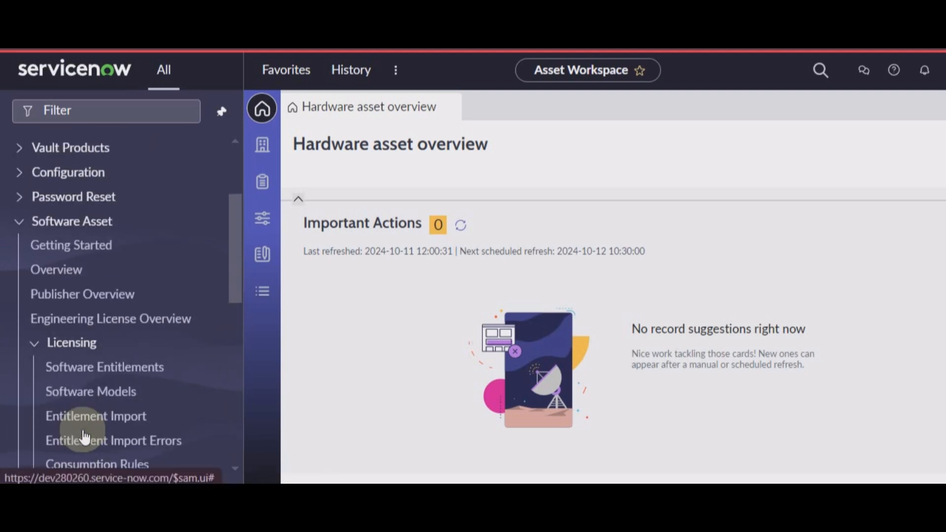
scroll(84, 436, "up", 3)
left_click(20, 371)
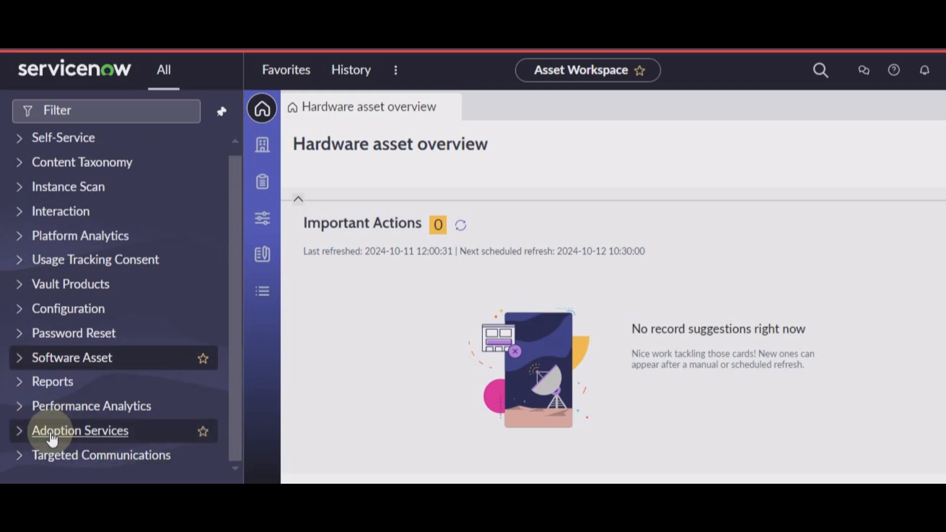
scroll(129, 285, "up", 1)
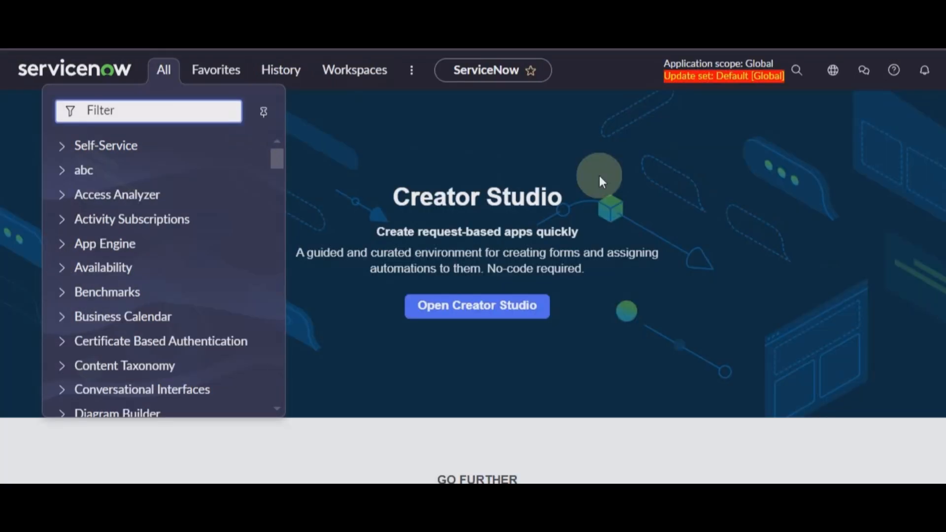
Impersonate another user by searching their name in the Impersonate user dialog.
left_click(601, 179)
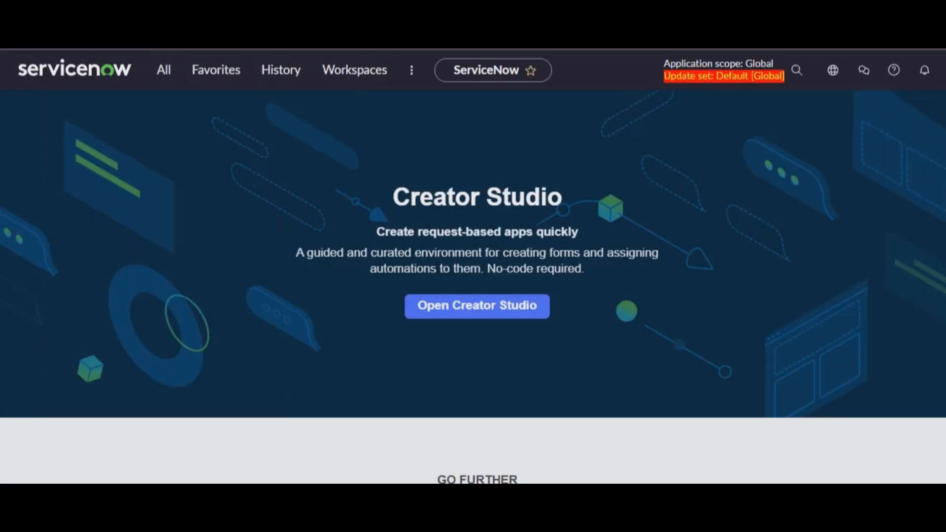
left_click(941, 70)
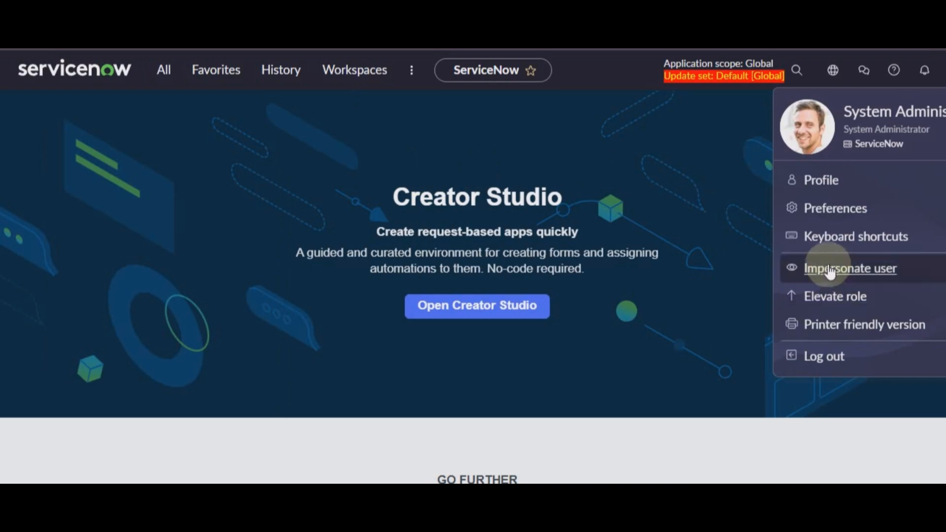
left_click(814, 269)
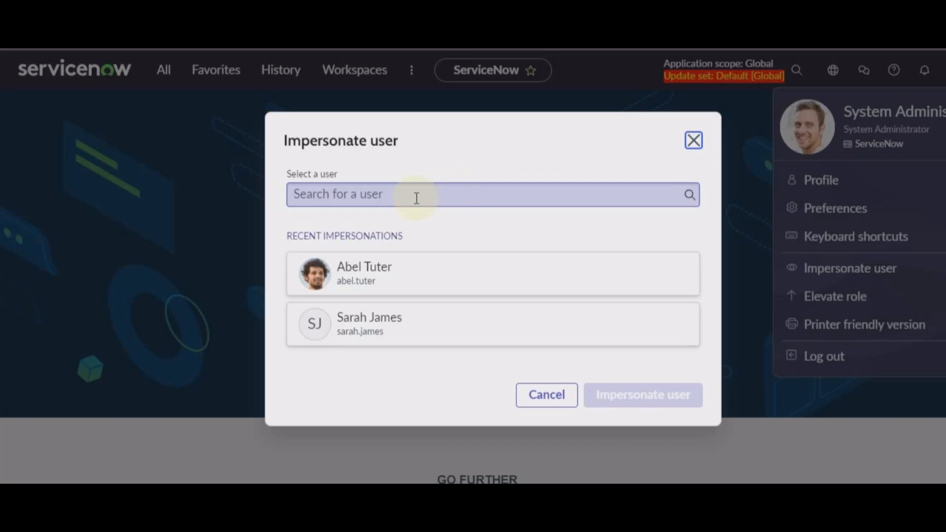
left_click(417, 198)
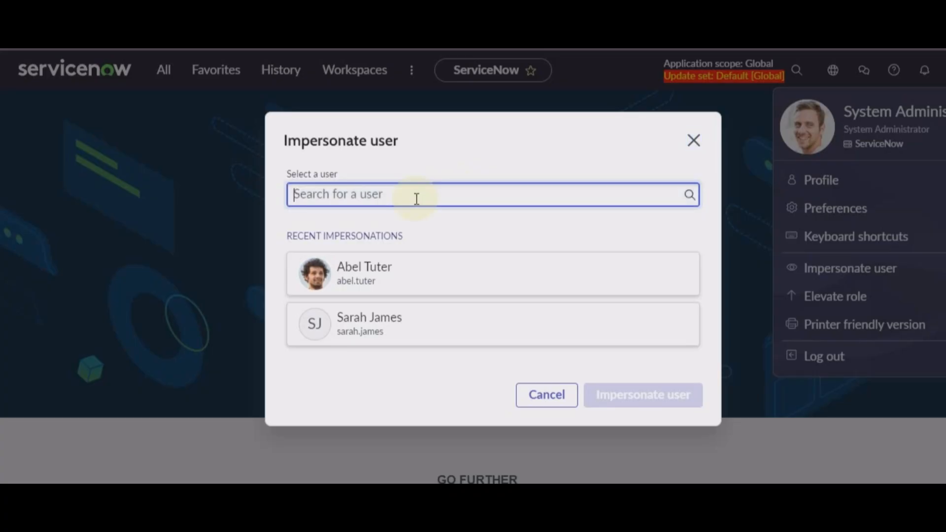
type("lisa")
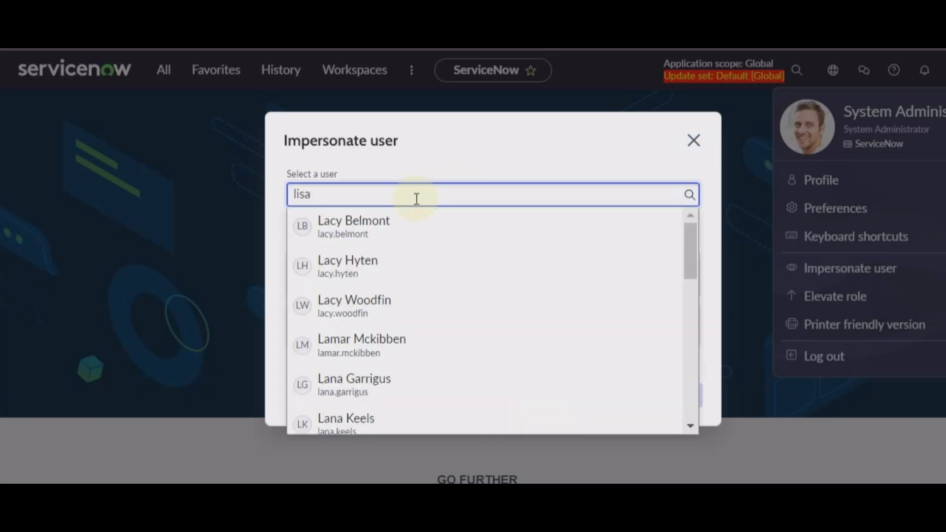
left_click(347, 231)
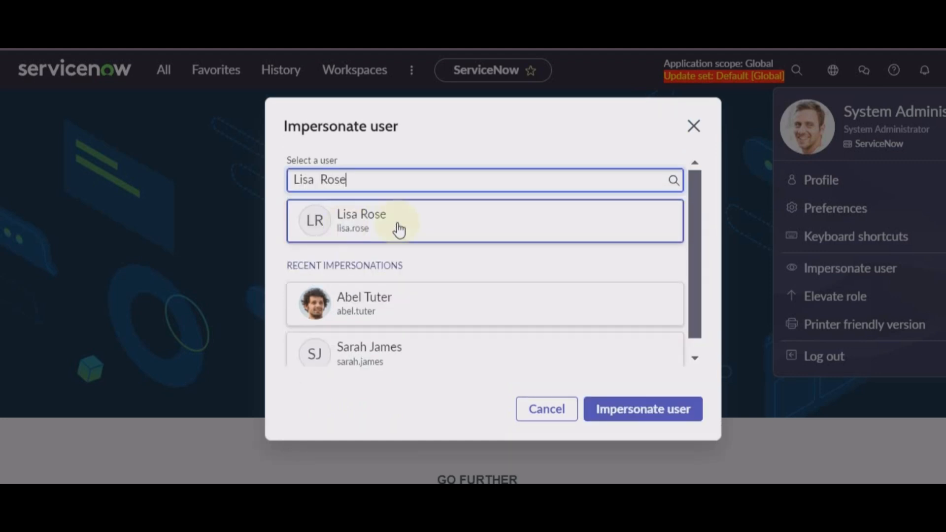
left_click(635, 403)
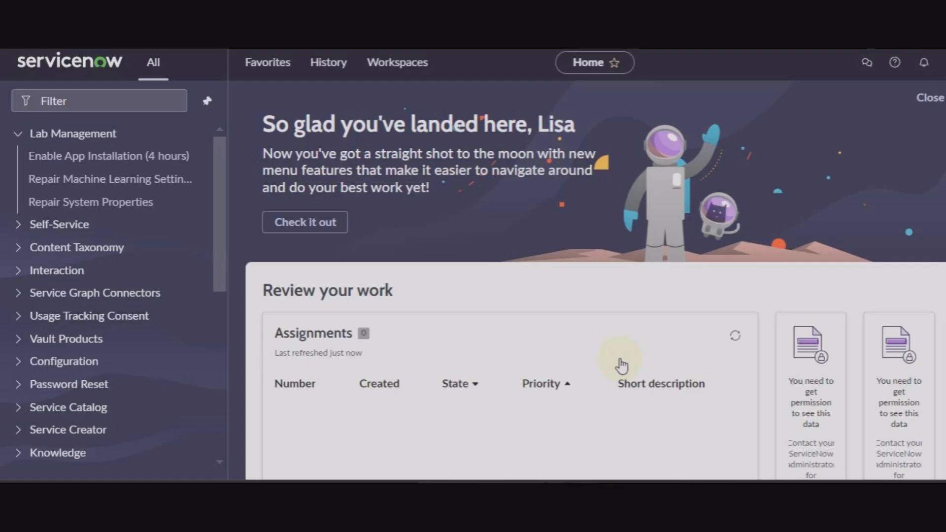
Filter the application navigator on 'software asse' to list the impersonated user's modules.
left_click(146, 101)
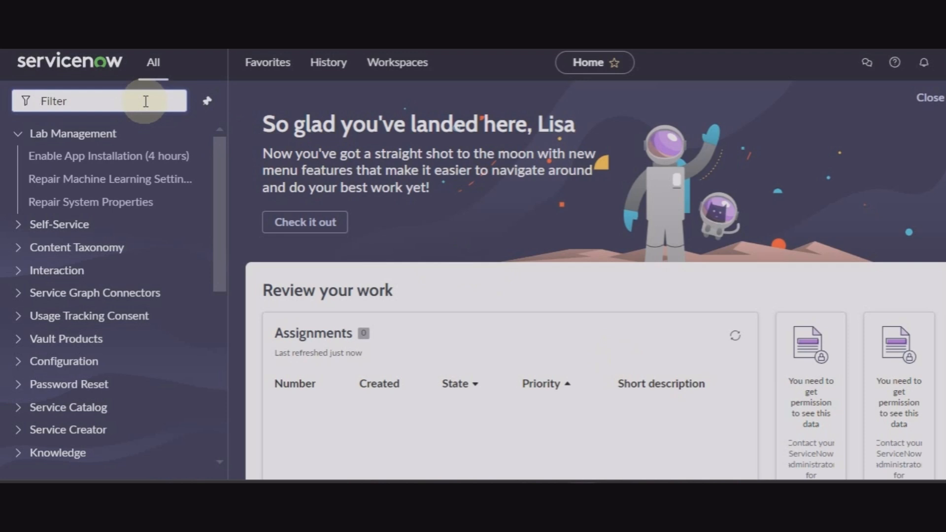
type("soft")
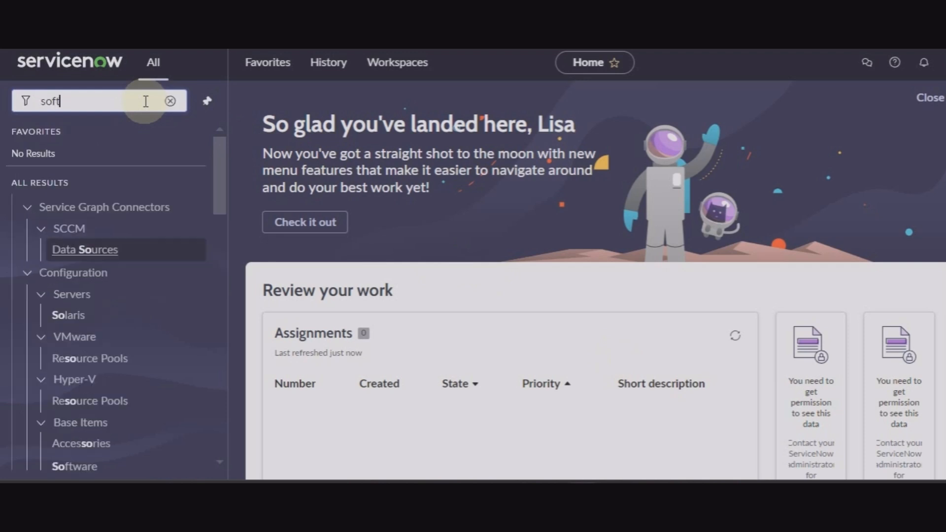
type("ware ass")
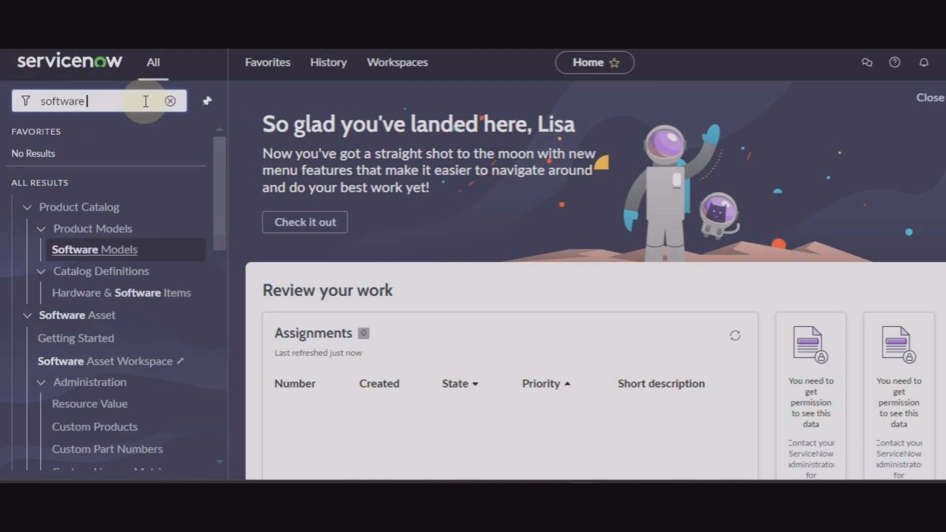
type("e")
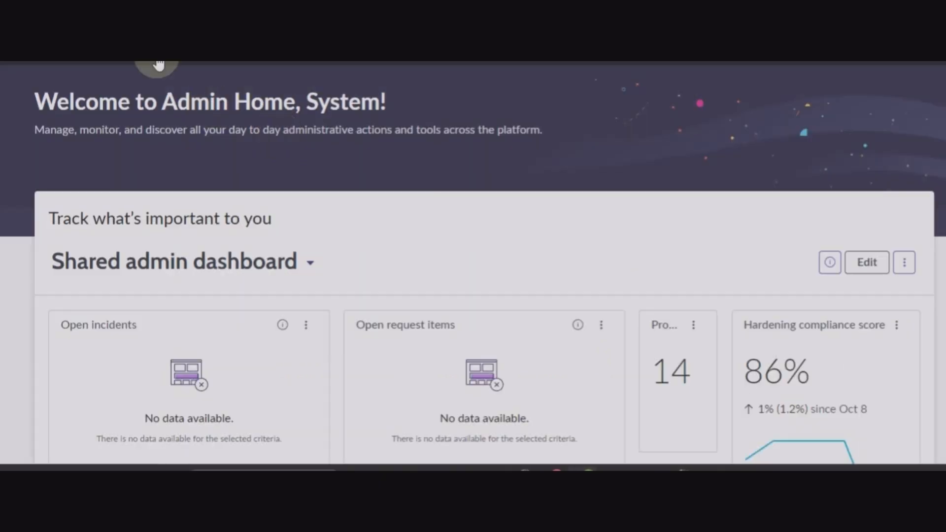
Filter the navigator on 'plugins' and open the Plugins page.
left_click(157, 64)
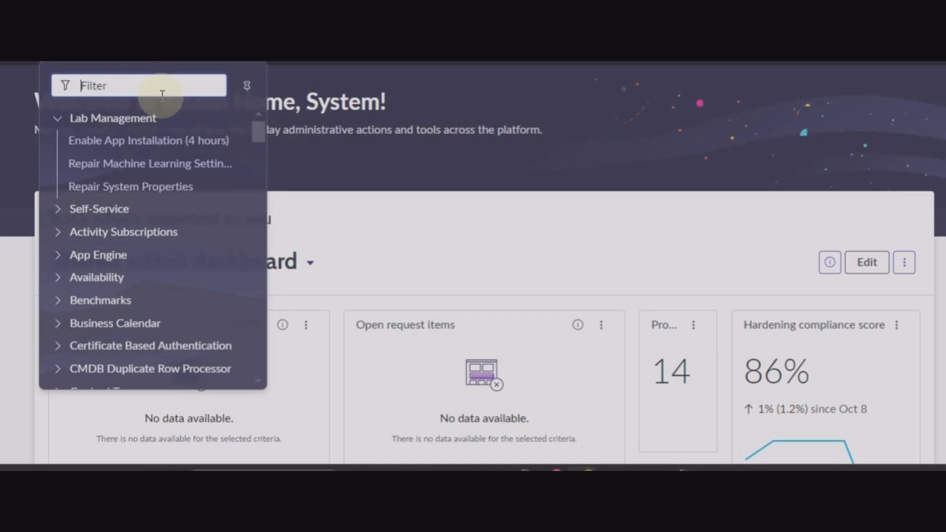
type("plu")
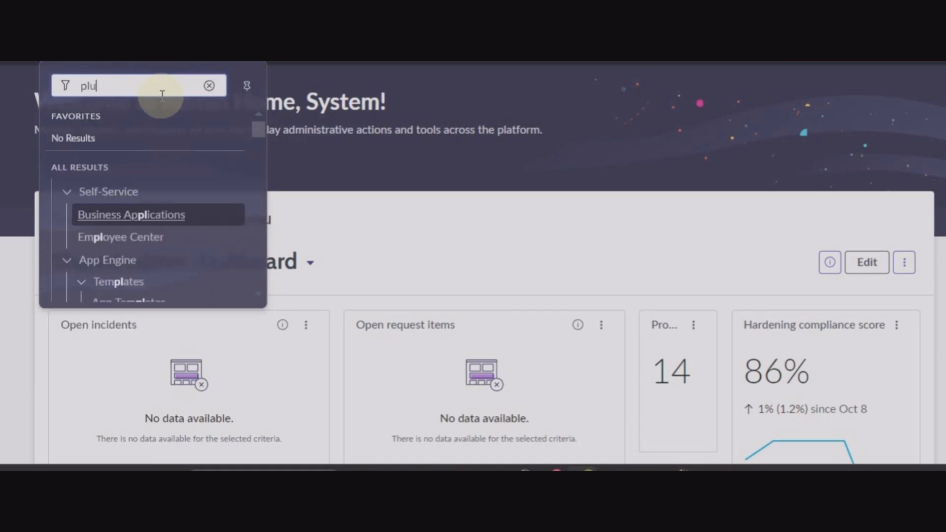
type("gins")
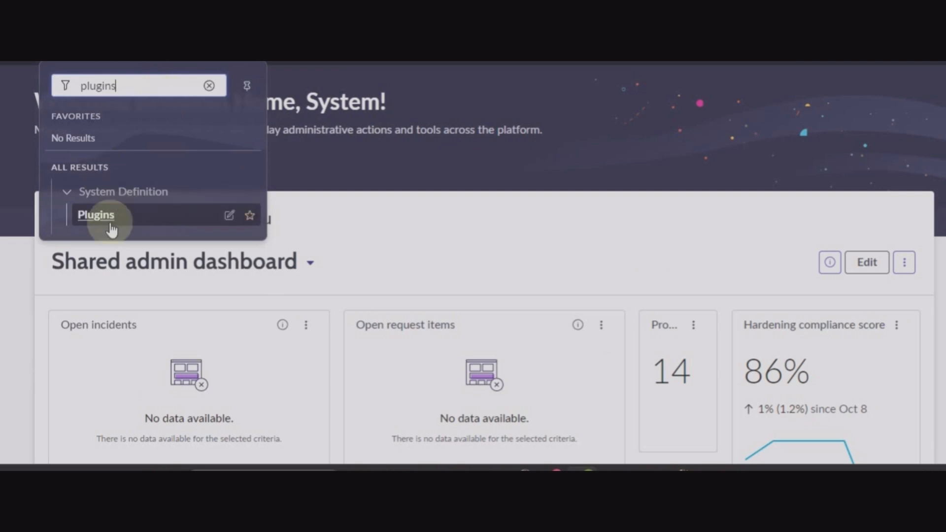
left_click(101, 223)
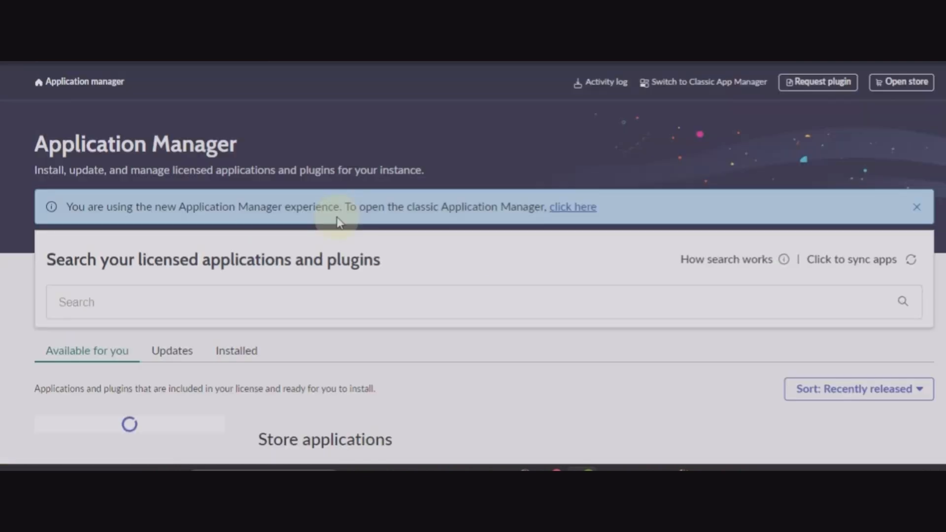
Search plugins for software asset applications and show only the installed ones.
left_click(246, 315)
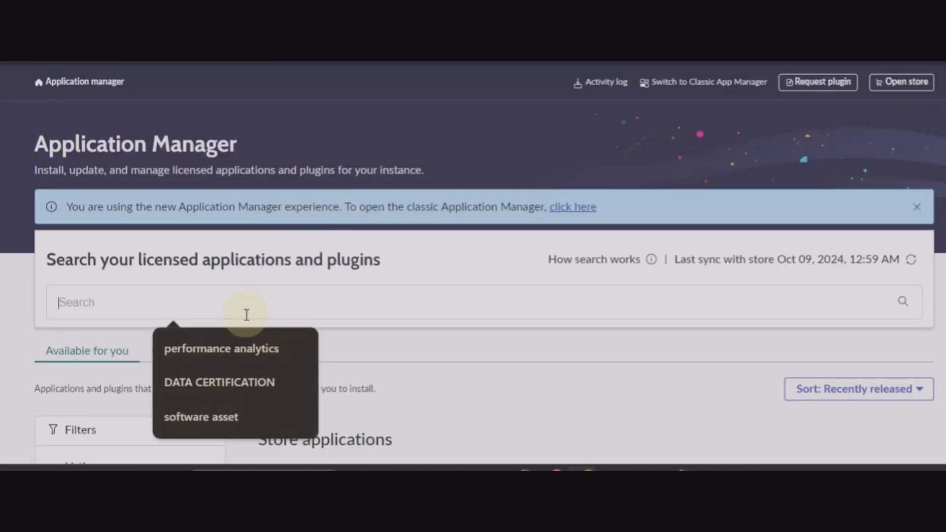
left_click(218, 419)
scroll(292, 313, "down", 2)
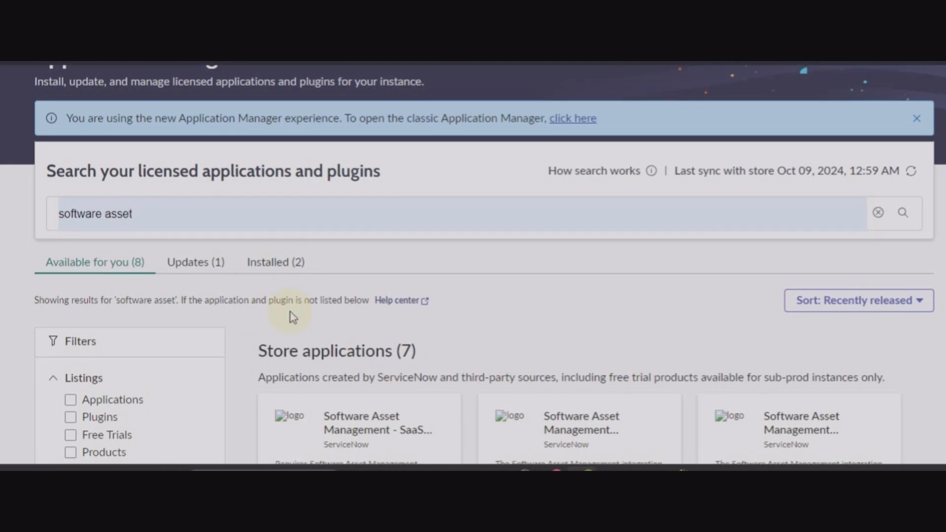
left_click(287, 271)
scroll(473, 293, "down", 4)
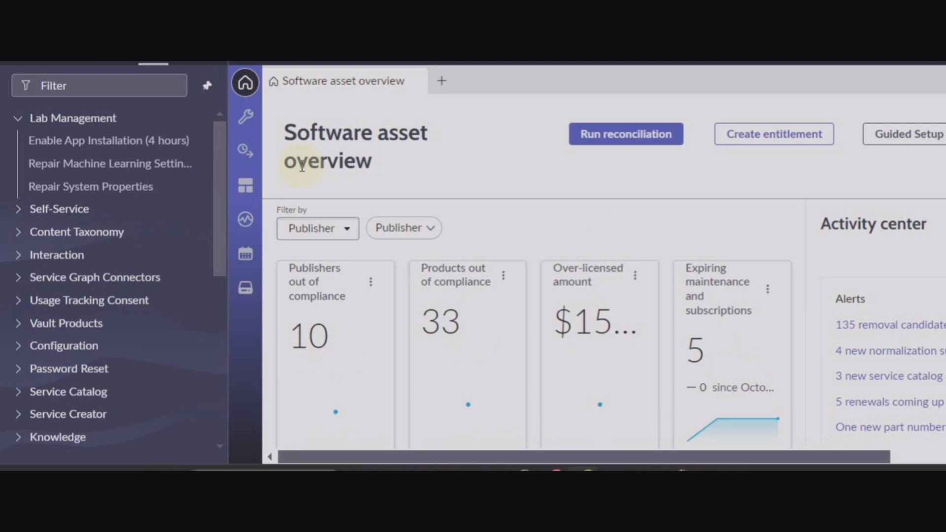
Run a license usage reconciliation for all publishers.
left_click(626, 135)
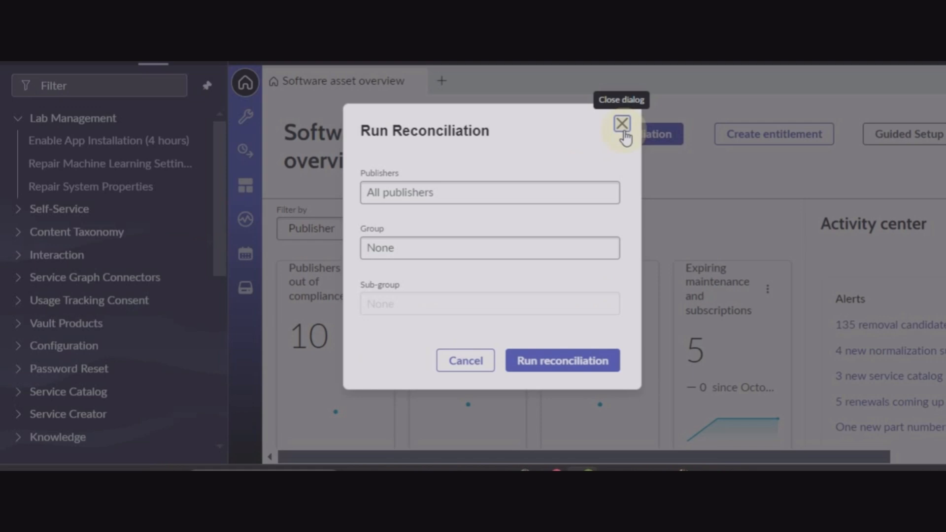
left_click(558, 370)
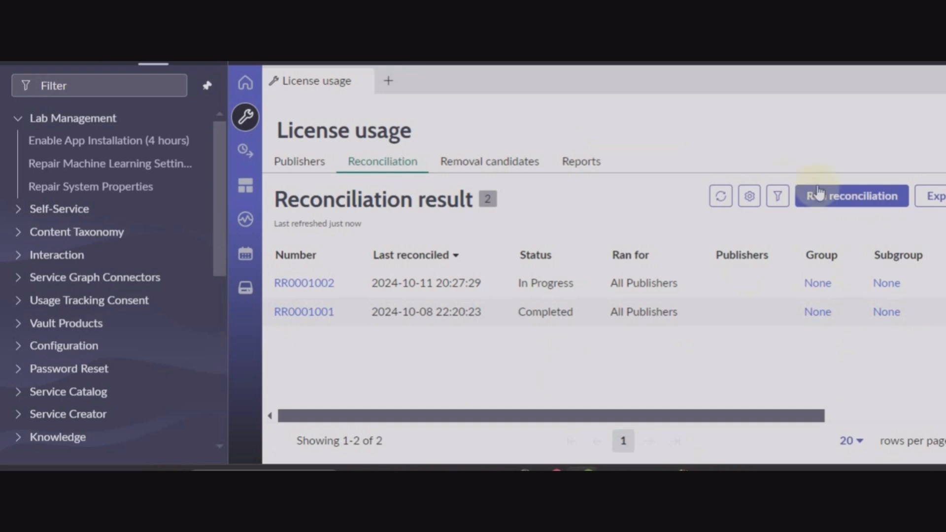
Refresh the reconciliation results list repeatedly to check the new run's status.
left_click(722, 197)
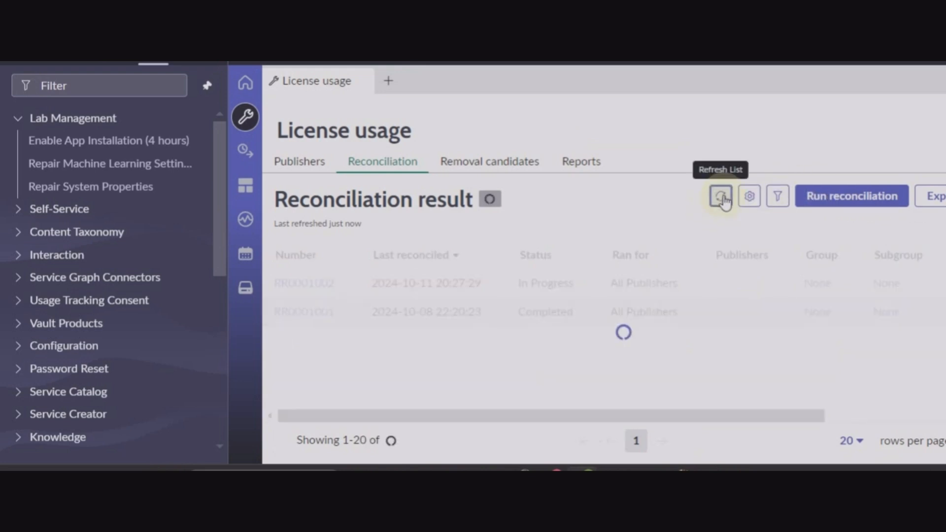
left_click(721, 197)
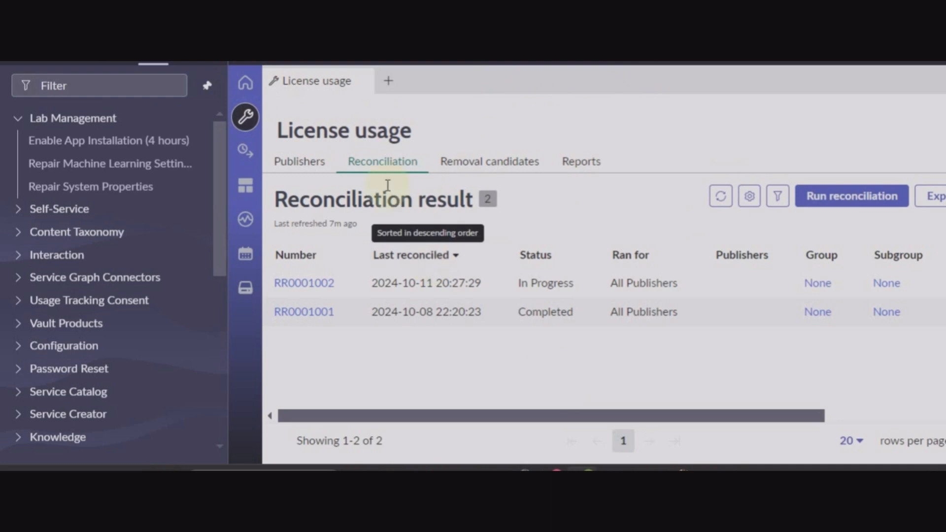
left_click(383, 168)
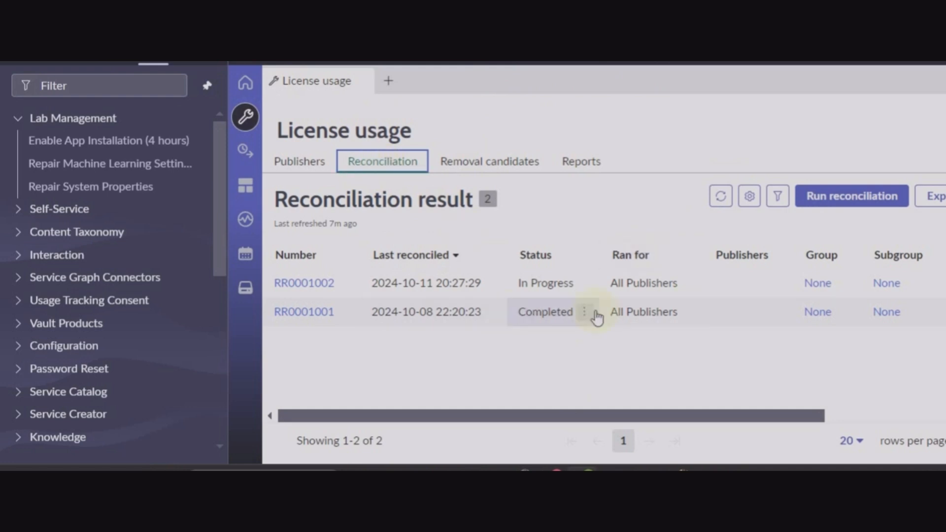
left_click(722, 197)
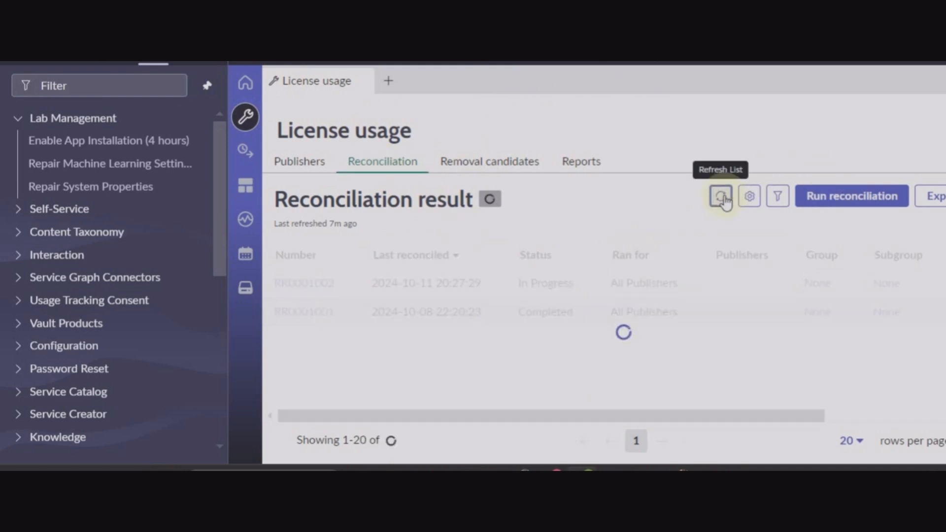